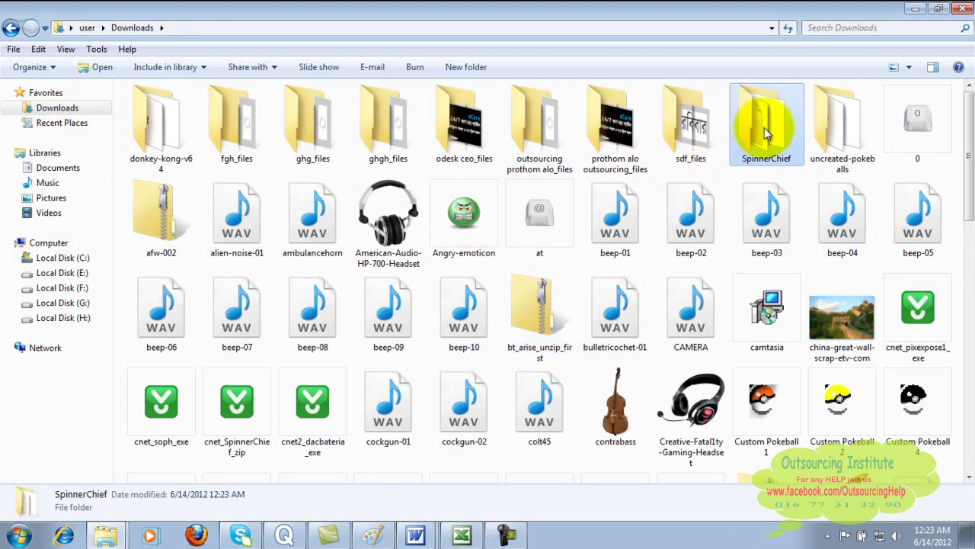
# - Select the extracted SpinnerChief folder, then close both Downloads windows
pyautogui.moveTo(766, 133)
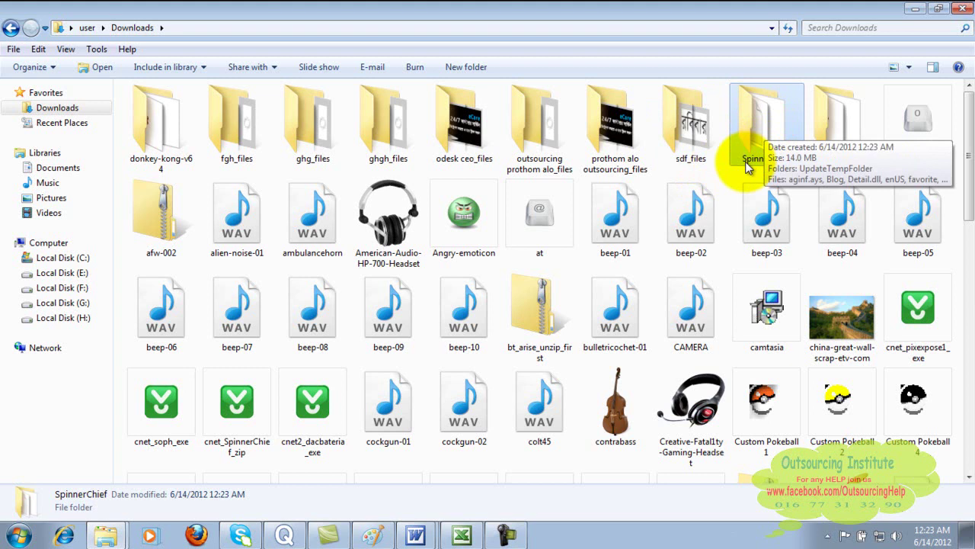
pyautogui.click(770, 116)
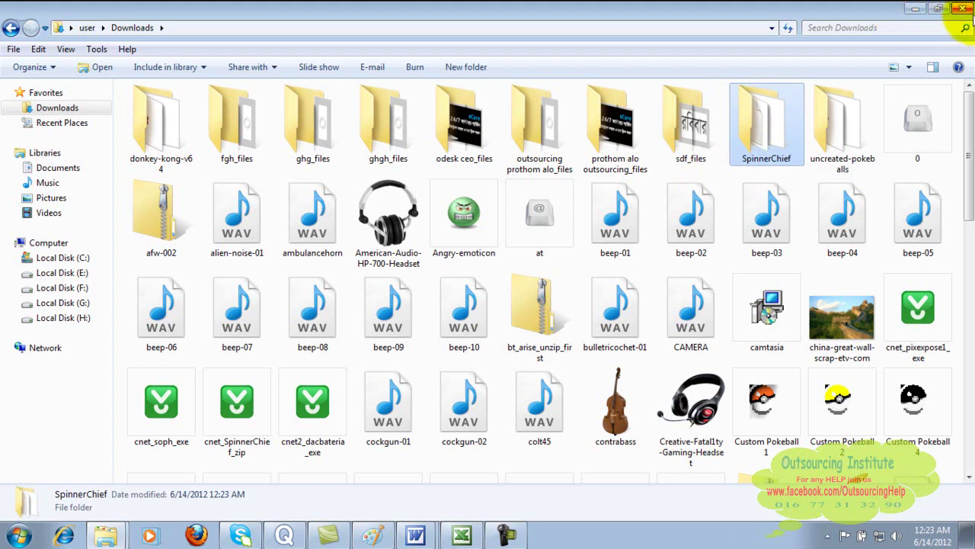
pyautogui.click(965, 9)
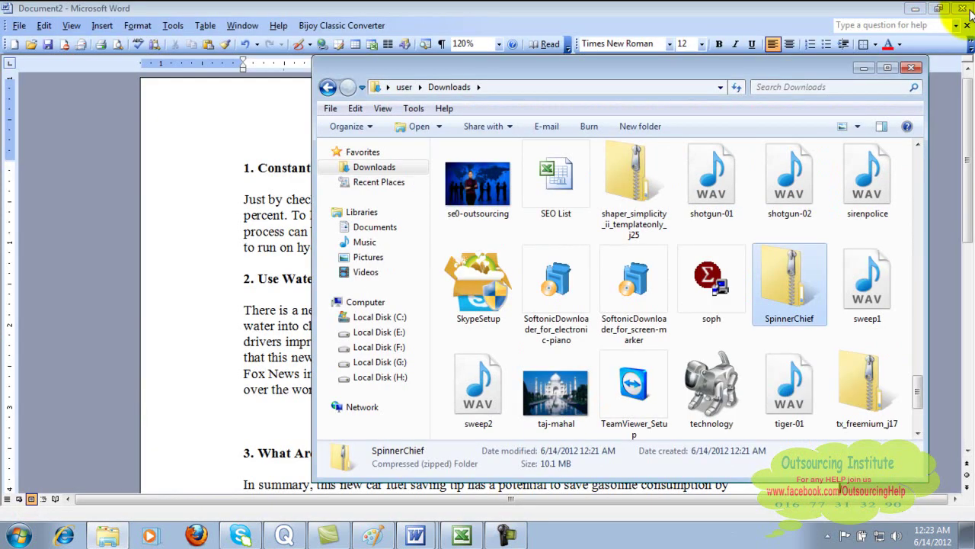
pyautogui.click(909, 68)
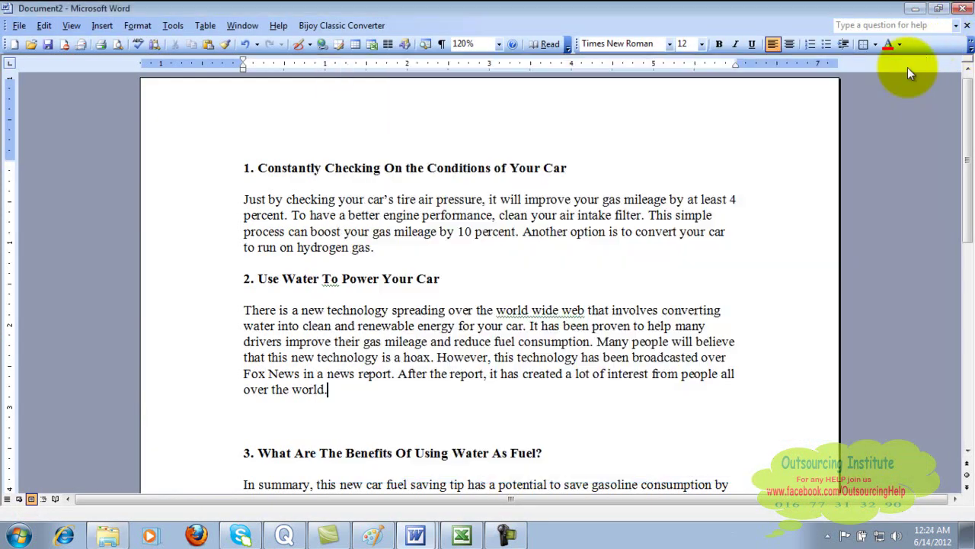
# - Minimize the Word article, the writing notes, the other Word document and Excel
pyautogui.click(918, 8)
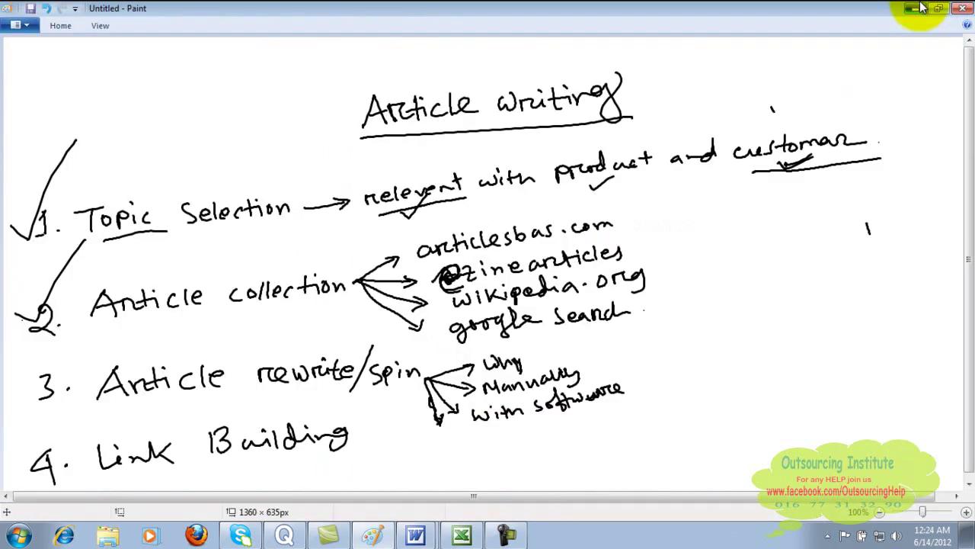
pyautogui.click(918, 7)
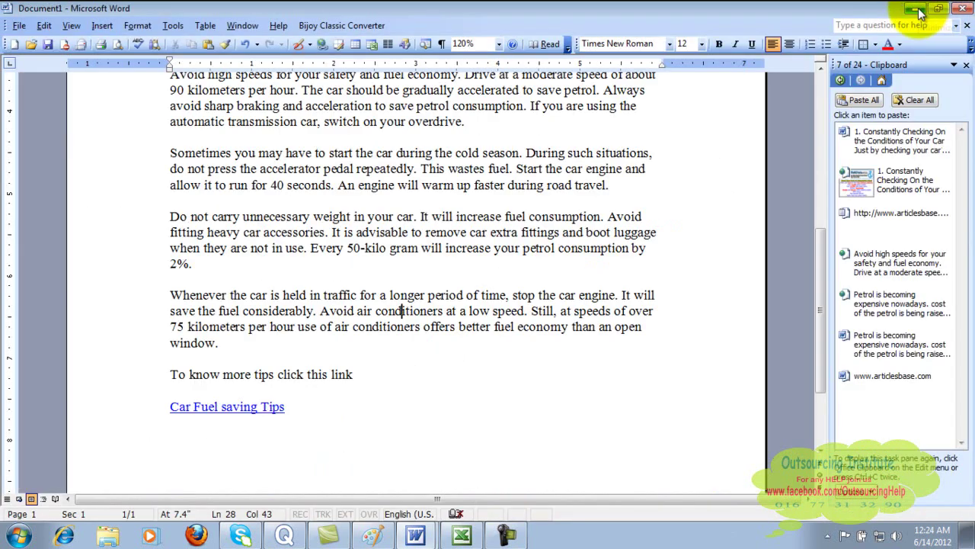
pyautogui.click(918, 9)
pyautogui.click(918, 9)
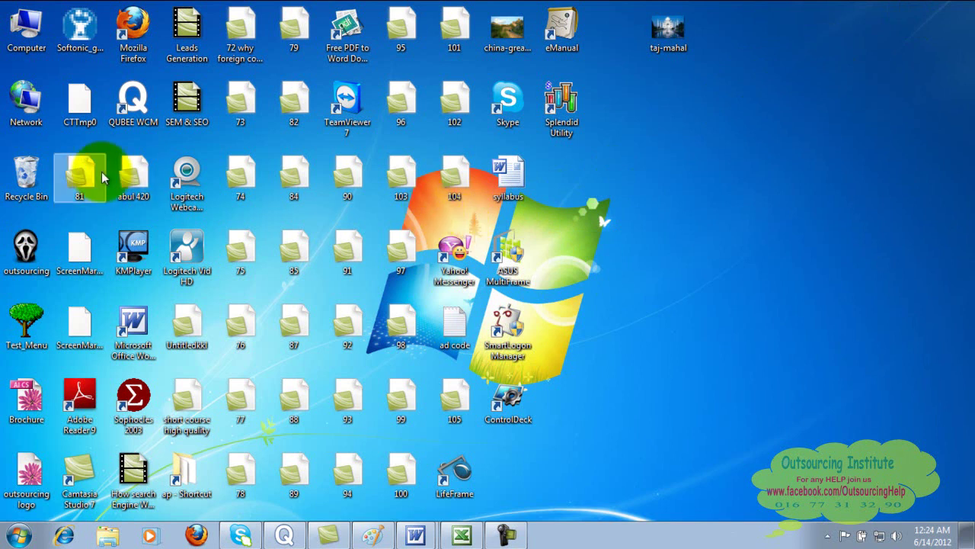
# - Open Computer > Downloads > SpinnerChief folder and launch the SpinnerChief application
pyautogui.doubleClick(34, 29)
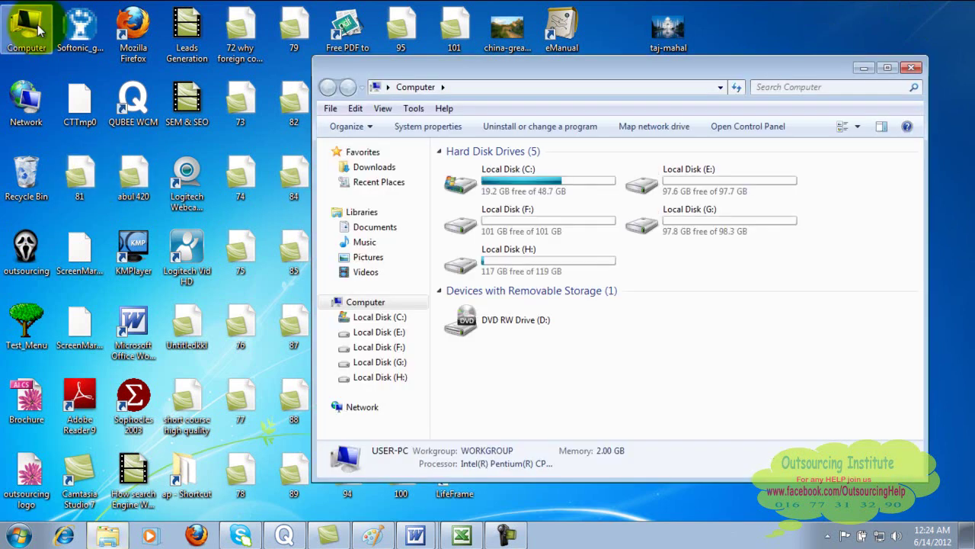
pyautogui.click(384, 175)
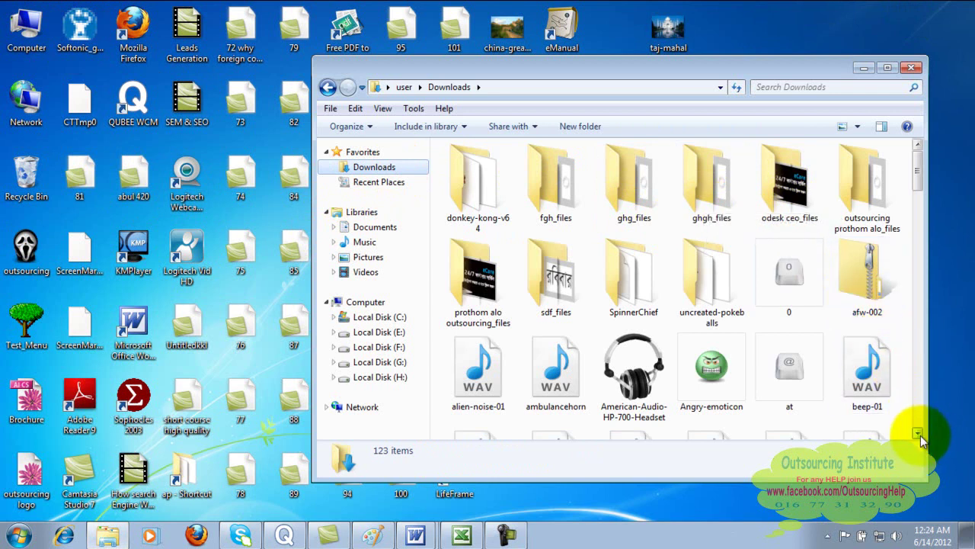
pyautogui.click(624, 280)
pyautogui.doubleClick(624, 279)
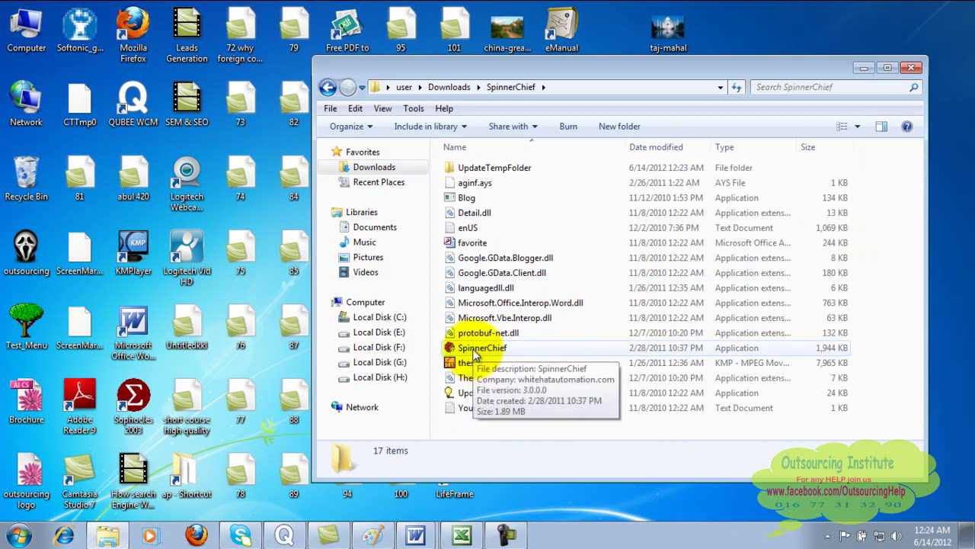
pyautogui.click(474, 351)
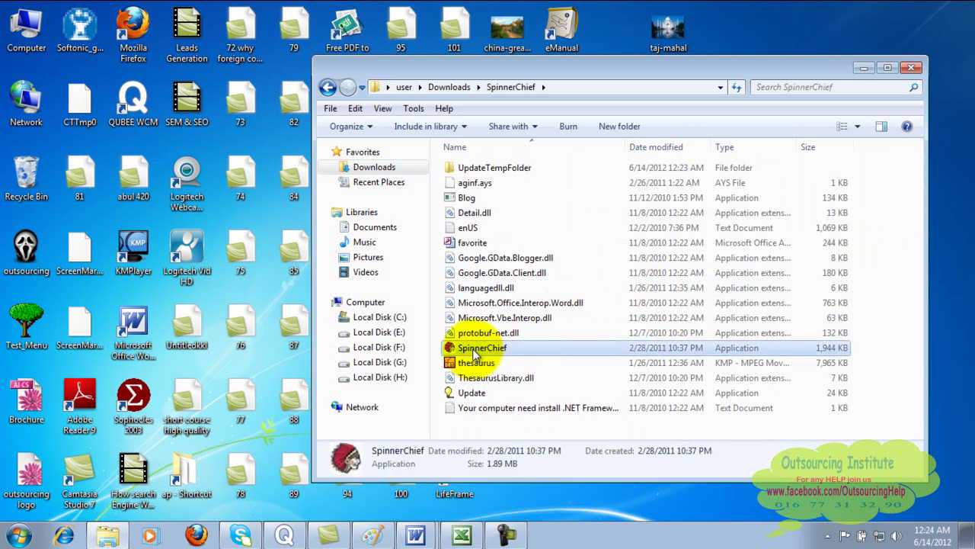
pyautogui.doubleClick(475, 351)
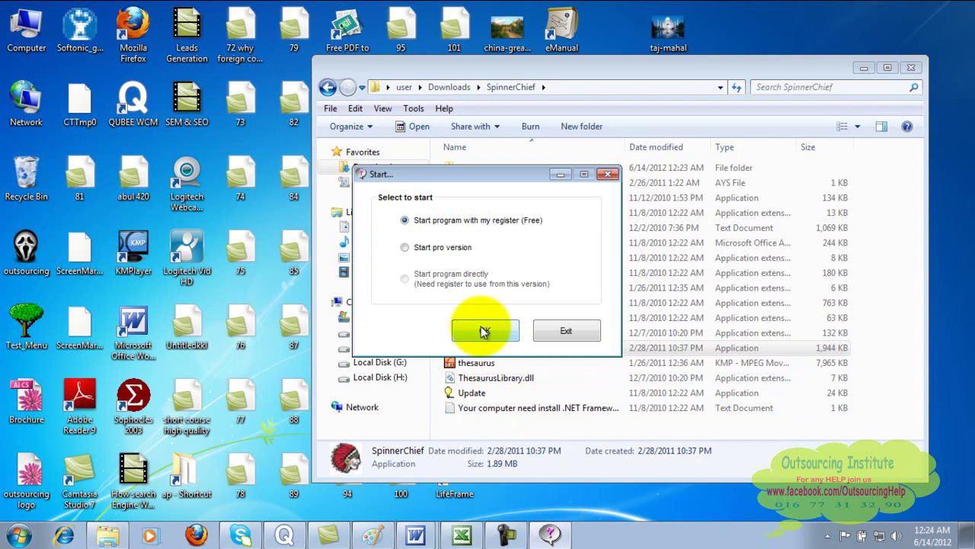
# - Start with the free register option, close the email login prompt and decline the update
pyautogui.click(483, 330)
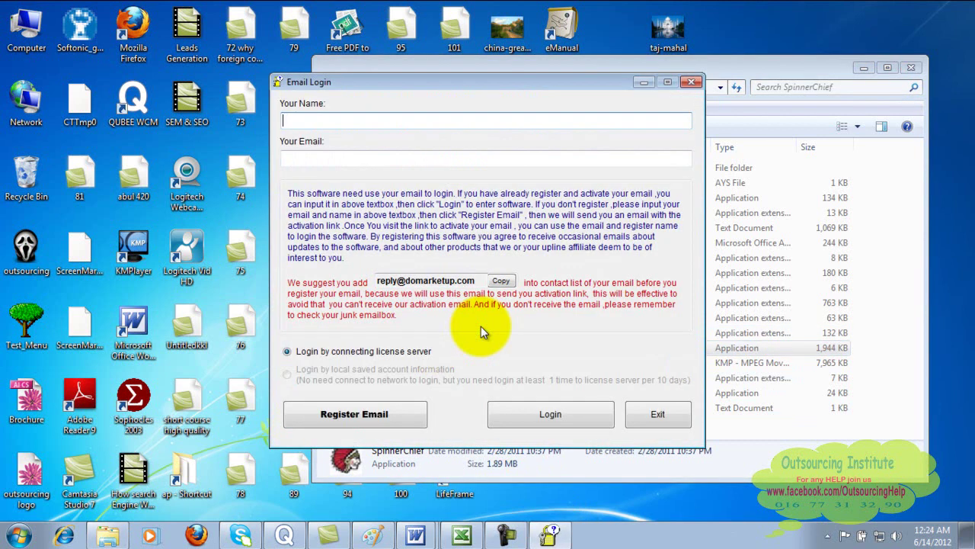
pyautogui.click(689, 82)
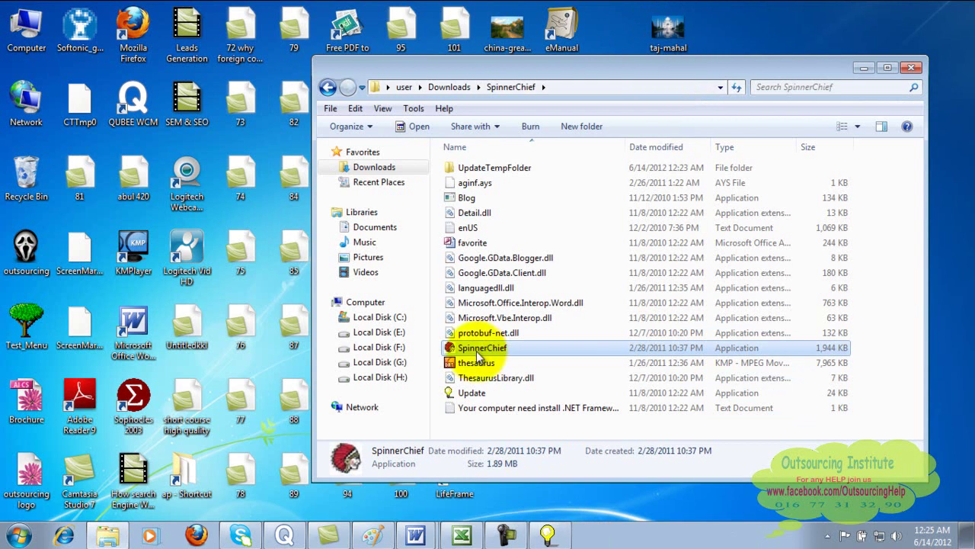
pyautogui.click(549, 537)
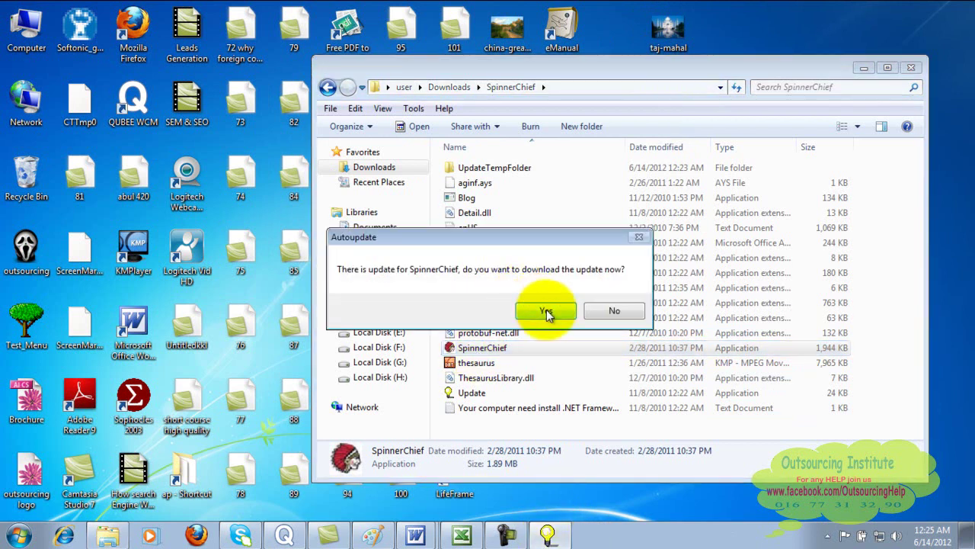
pyautogui.click(618, 311)
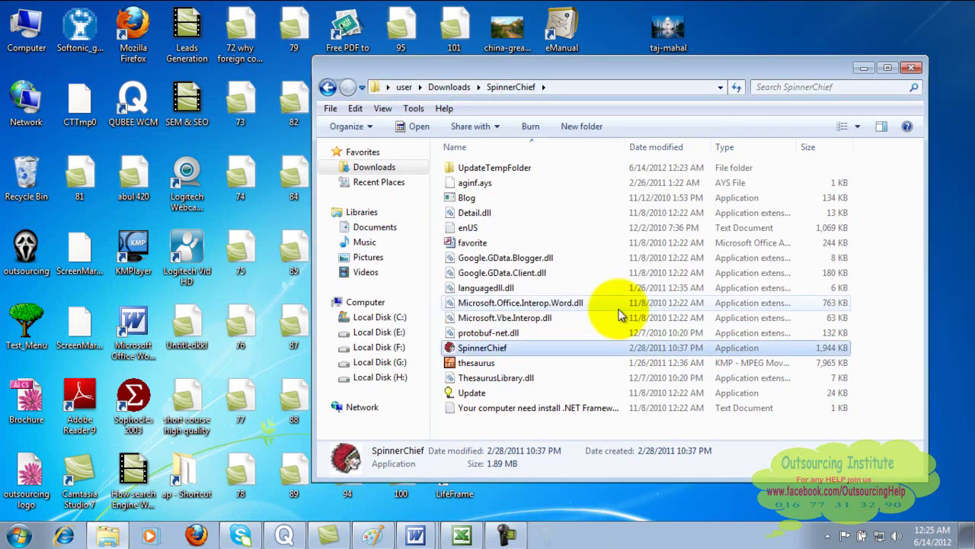
# - Relaunch SpinnerChief and start it with the 'Start pro version' option
pyautogui.doubleClick(473, 348)
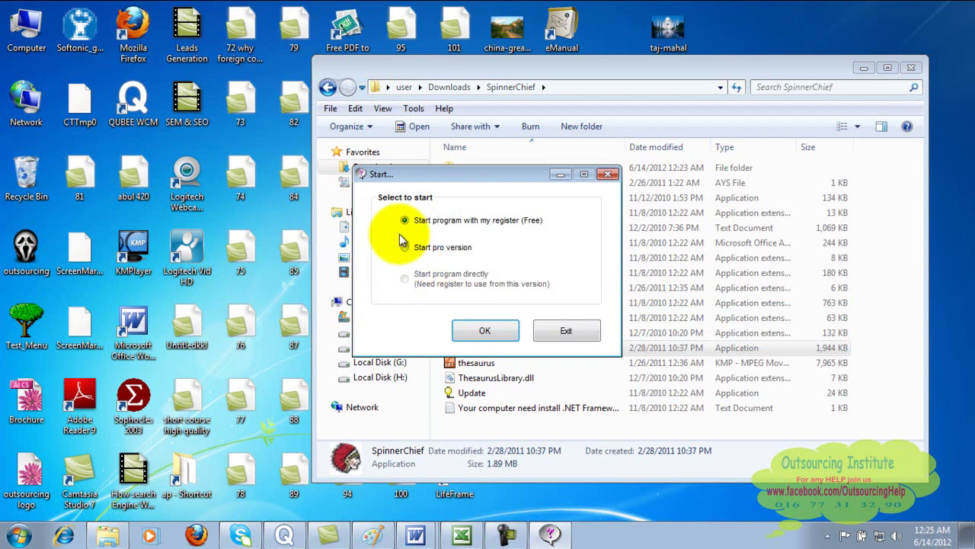
pyautogui.click(405, 248)
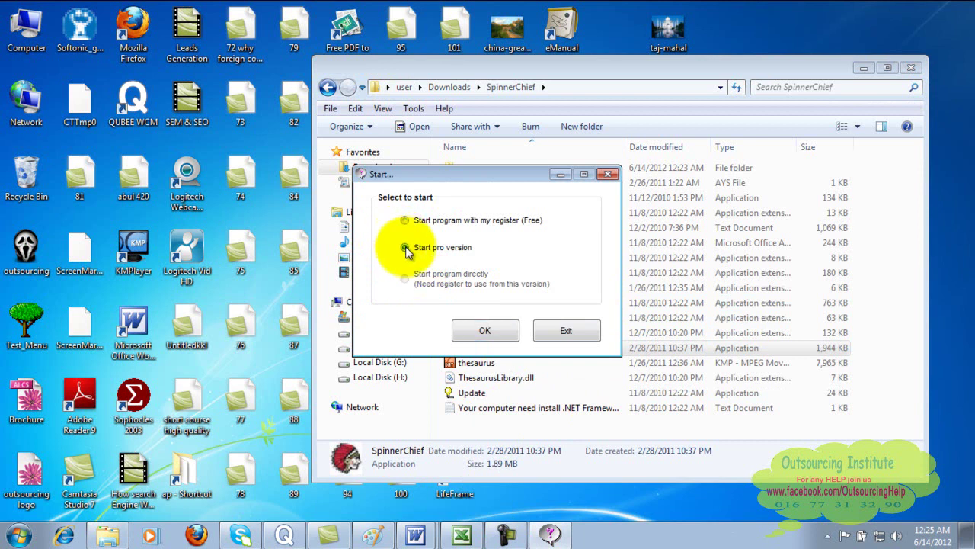
pyautogui.click(405, 221)
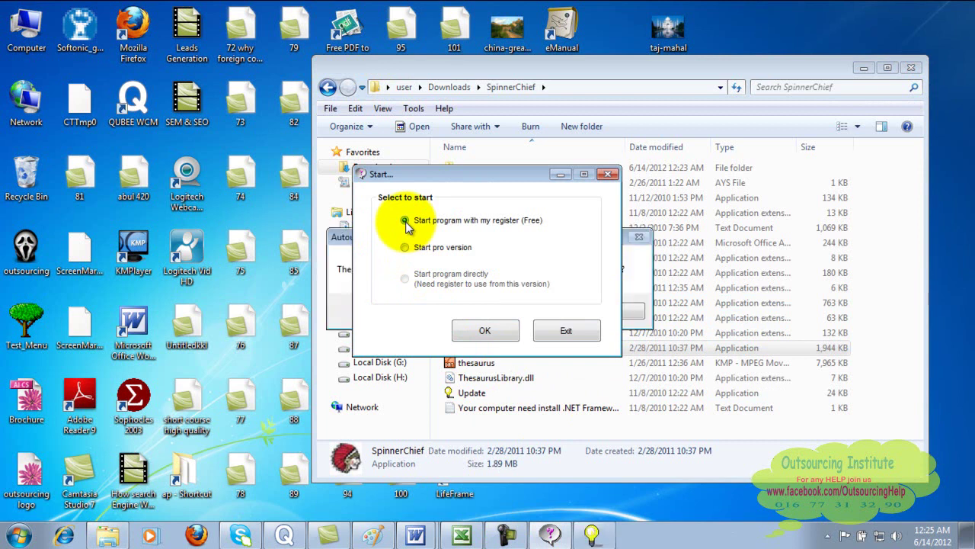
pyautogui.click(406, 249)
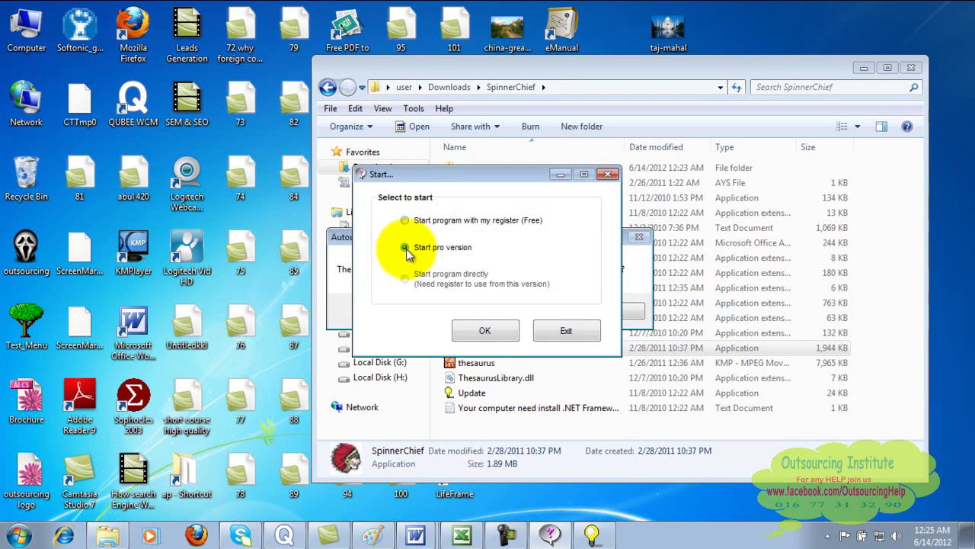
pyautogui.click(406, 221)
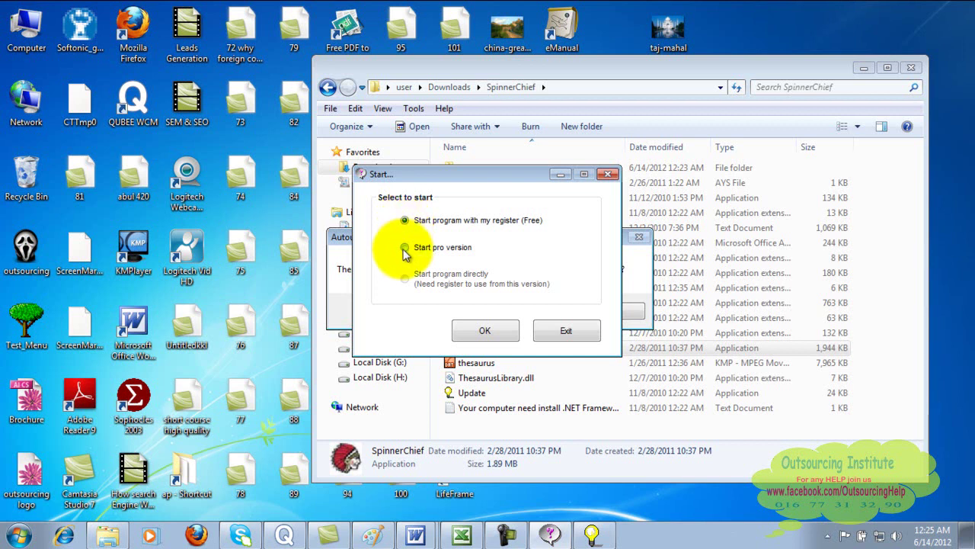
pyautogui.click(405, 248)
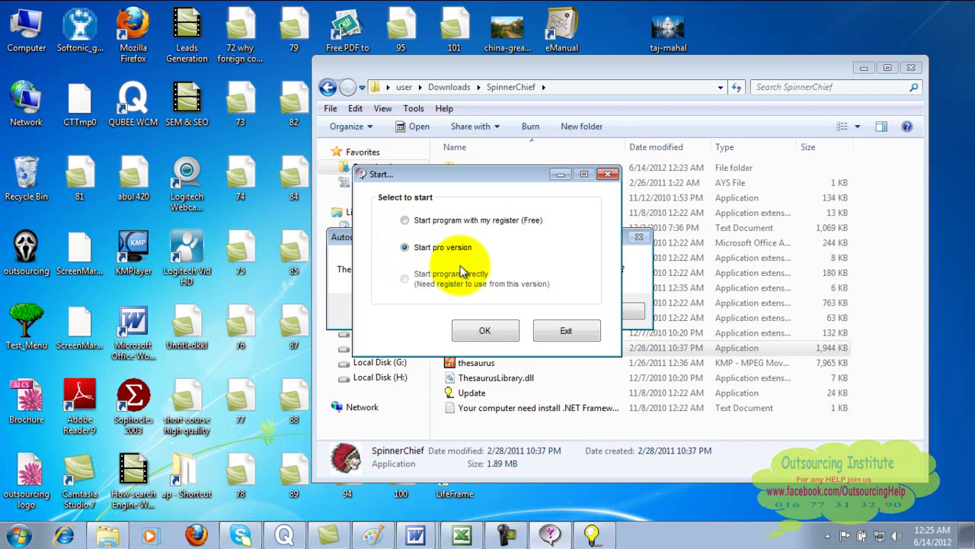
pyautogui.click(483, 332)
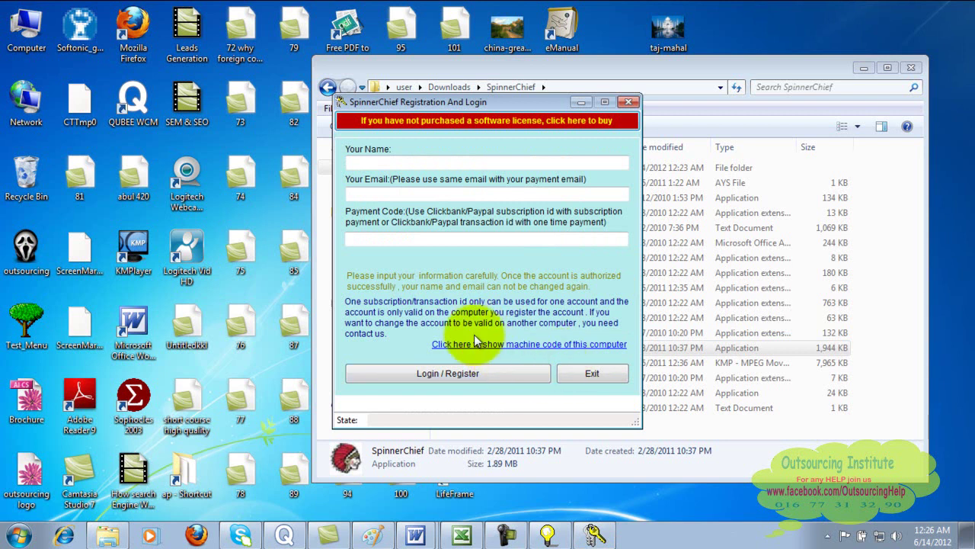
# - Exit the registration form and decline the SpinnerChief update
pyautogui.click(490, 162)
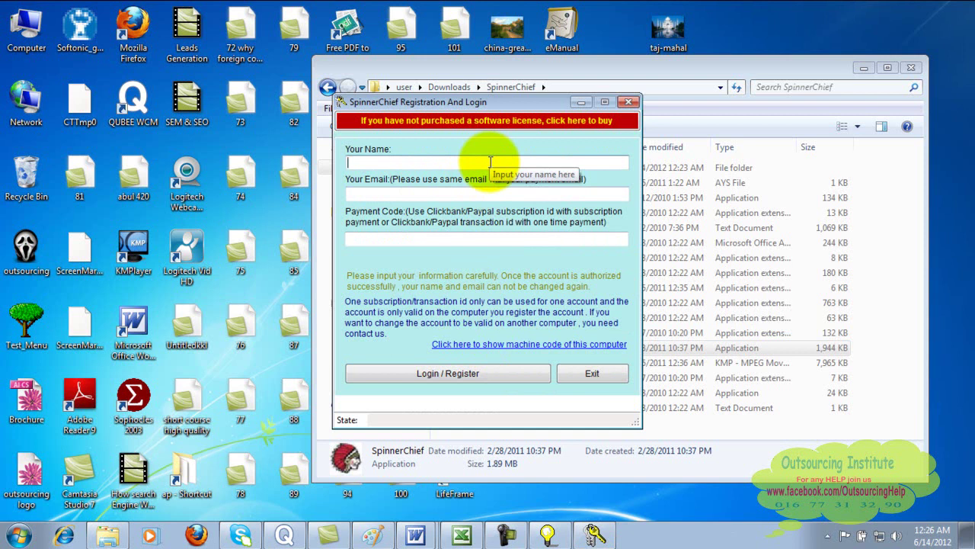
pyautogui.click(577, 370)
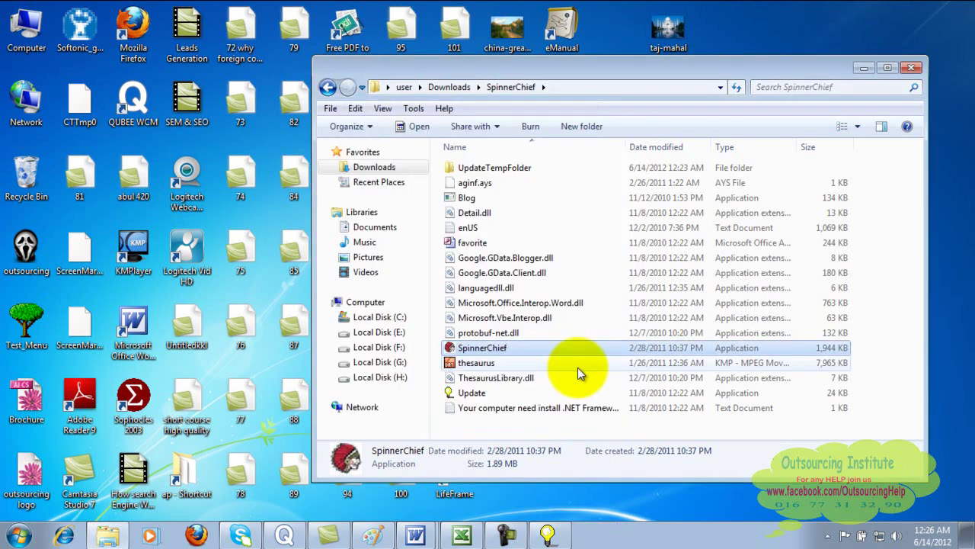
pyautogui.click(550, 533)
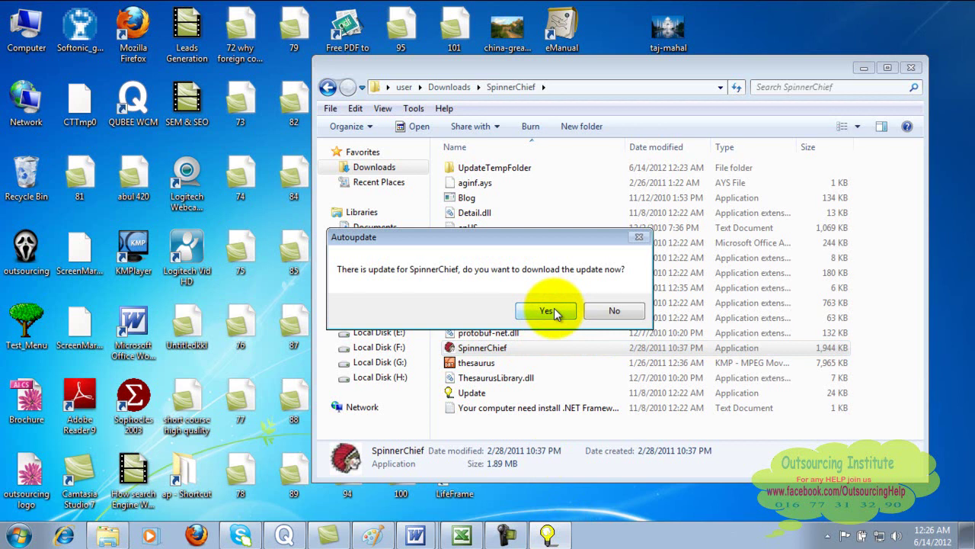
pyautogui.click(611, 313)
# - Relaunch SpinnerChief and start the pro version again
pyautogui.doubleClick(493, 348)
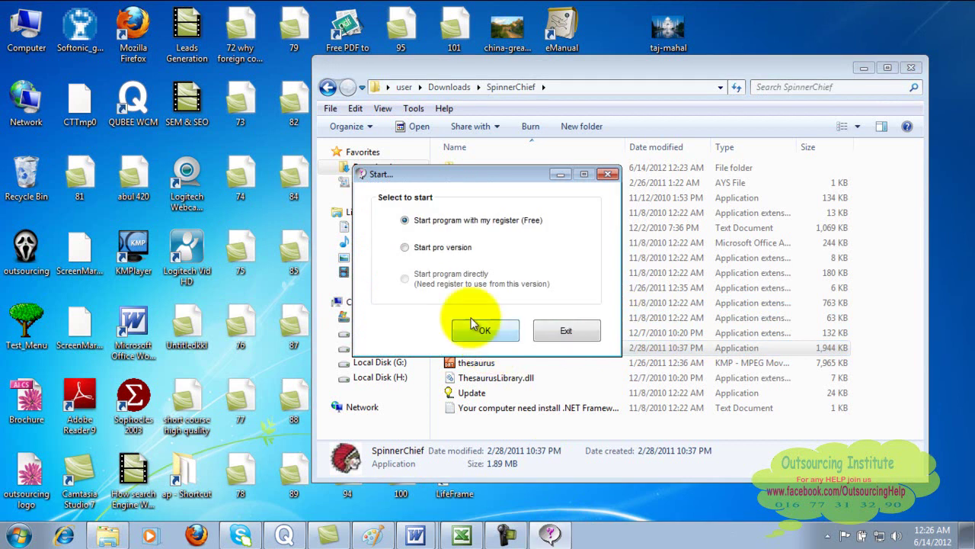
pyautogui.click(404, 249)
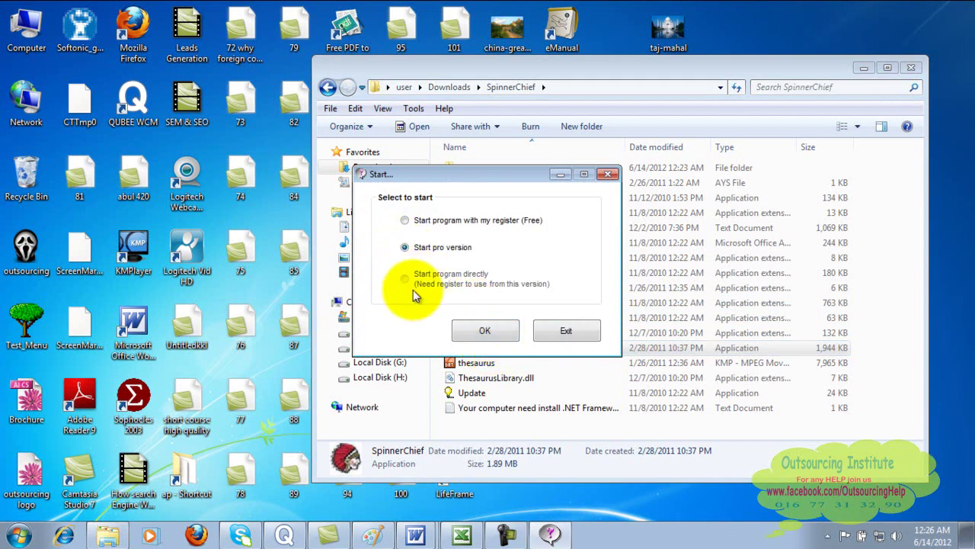
pyautogui.click(491, 333)
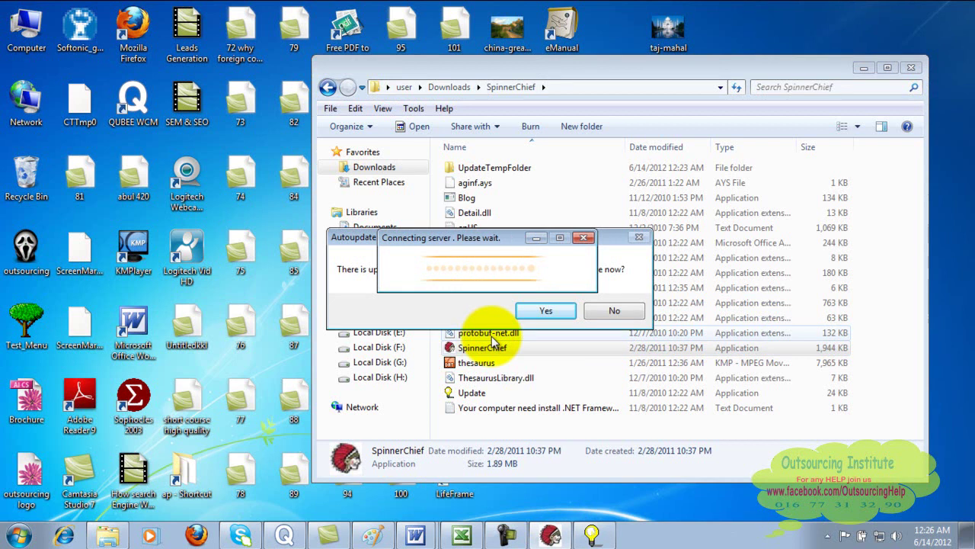
# - Fill in the user's full name and Gmail address, leaving the payment code blank, and submit
pyautogui.click(450, 162)
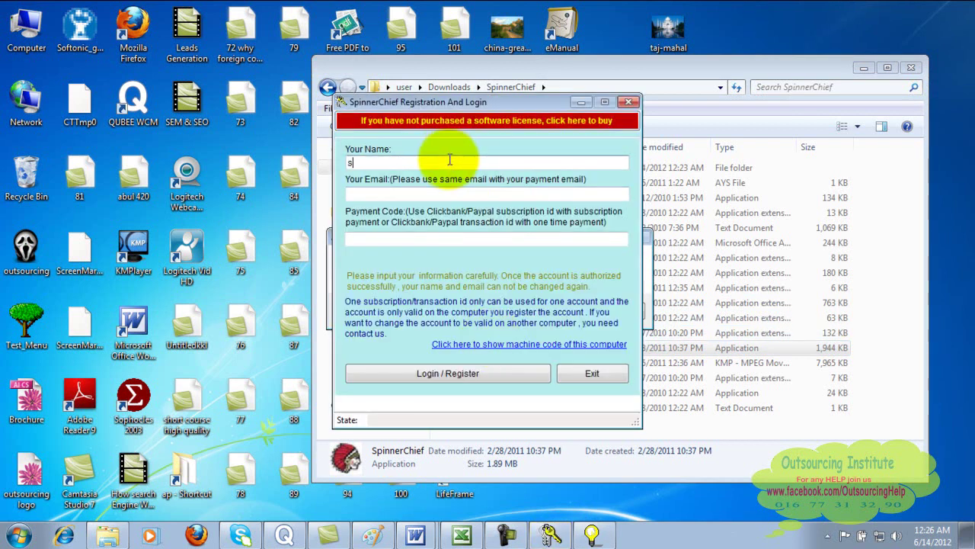
pyautogui.press('Tab')
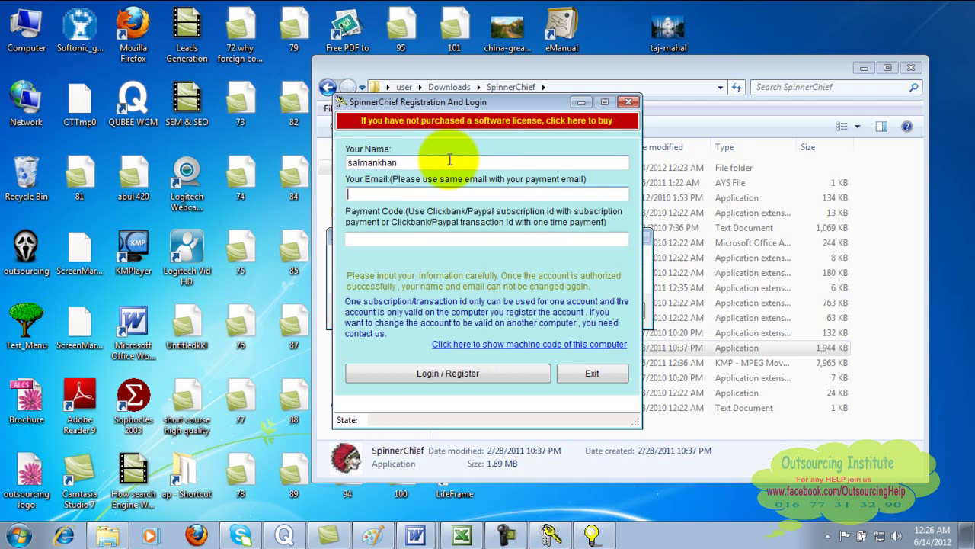
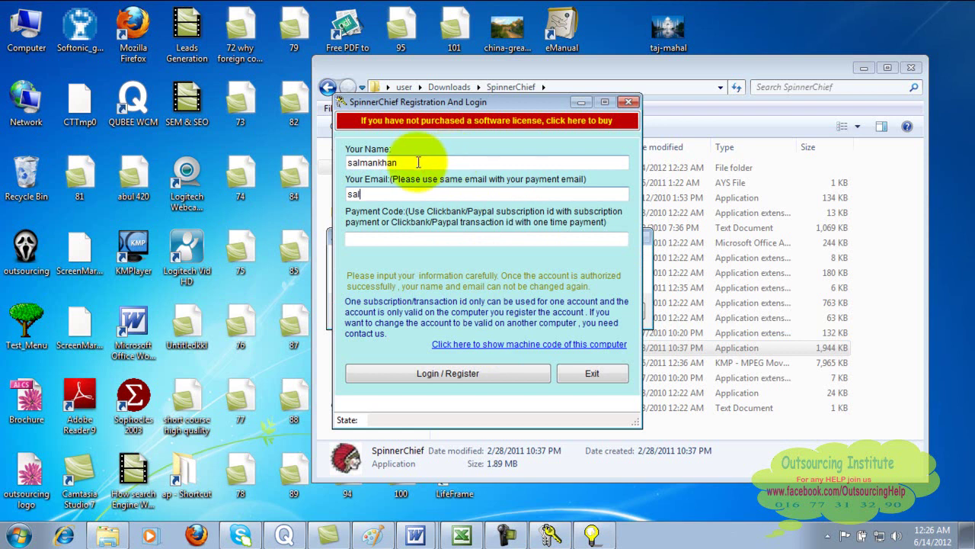
pyautogui.click(380, 162)
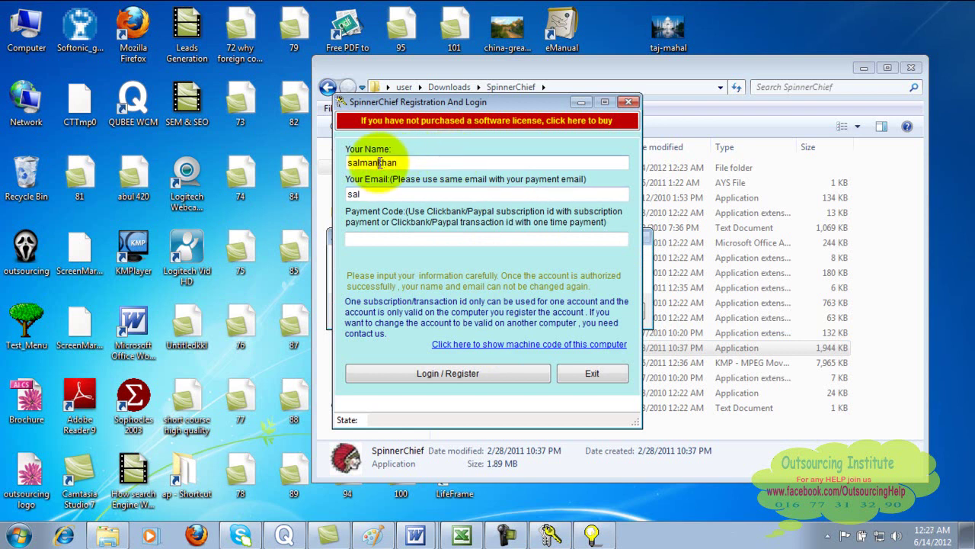
pyautogui.click(397, 195)
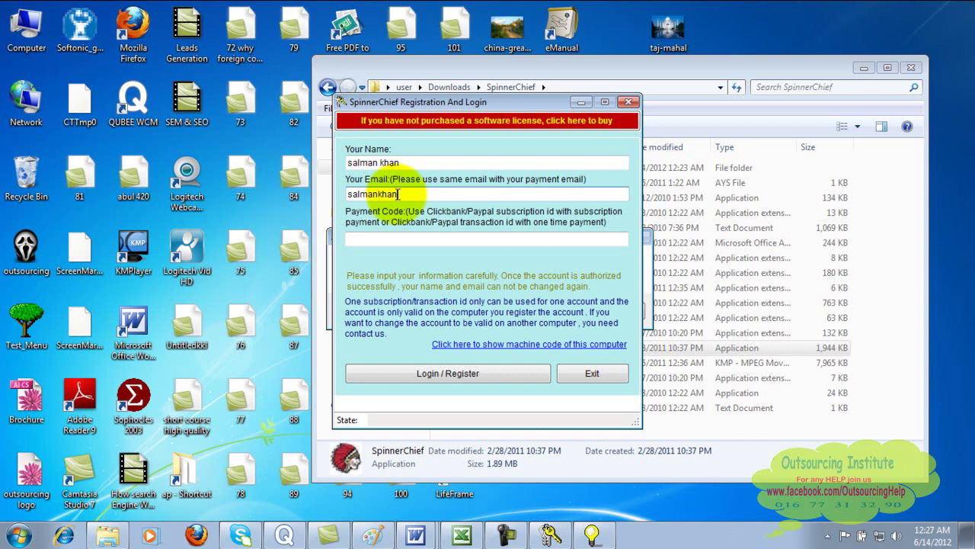
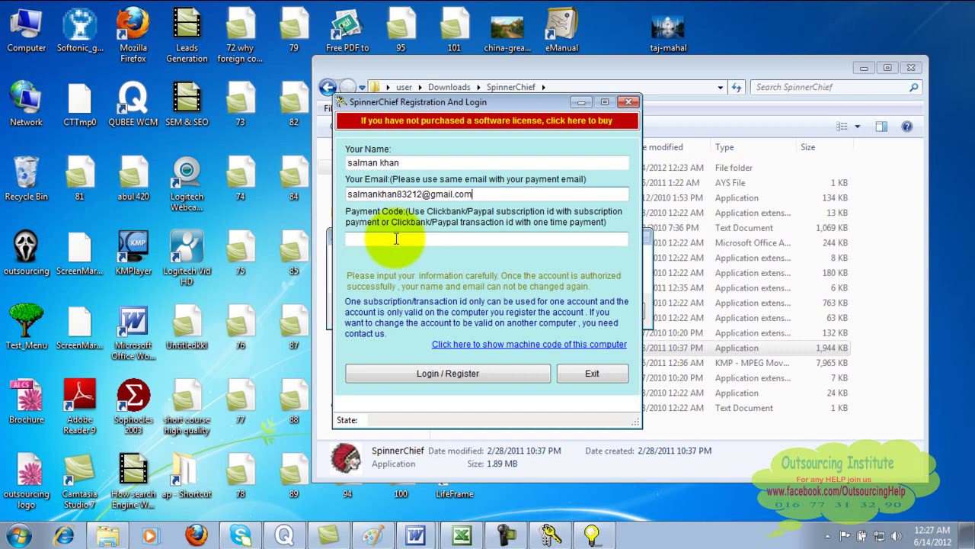
pyautogui.click(396, 238)
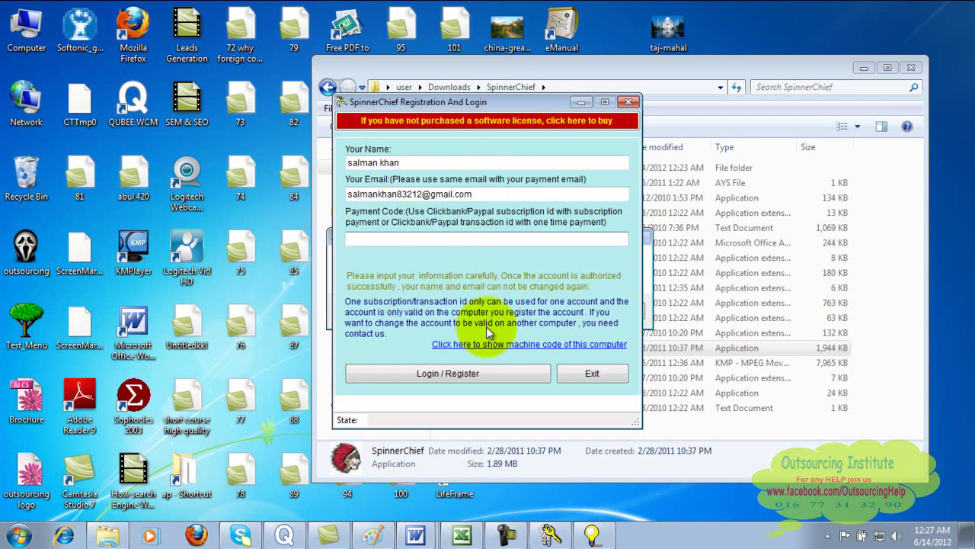
pyautogui.press('Escape')
pyautogui.click(486, 332)
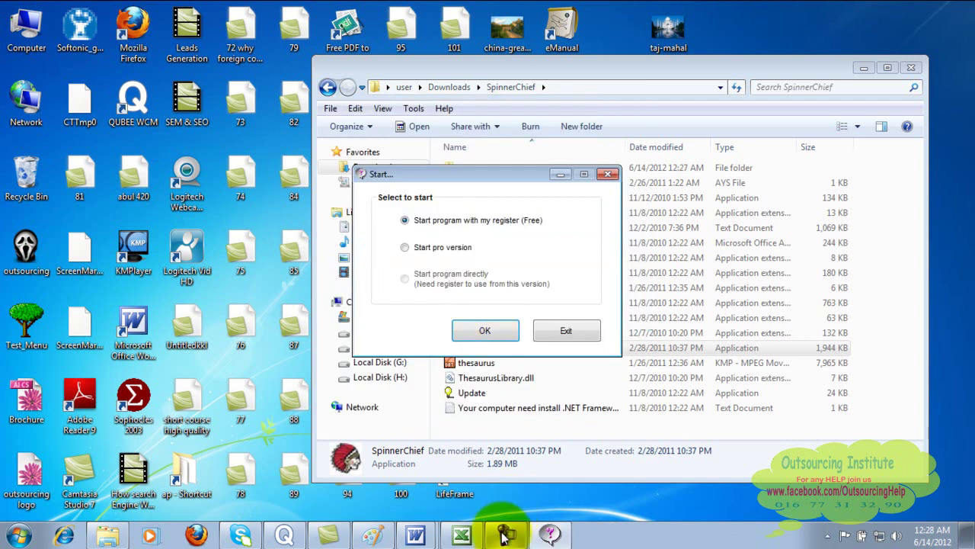
pyautogui.click(503, 536)
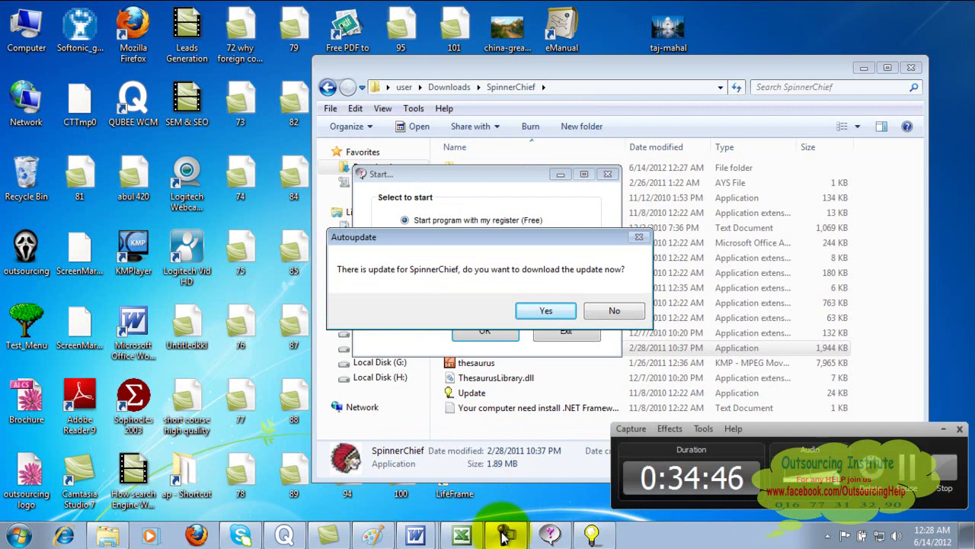
pyautogui.click(503, 536)
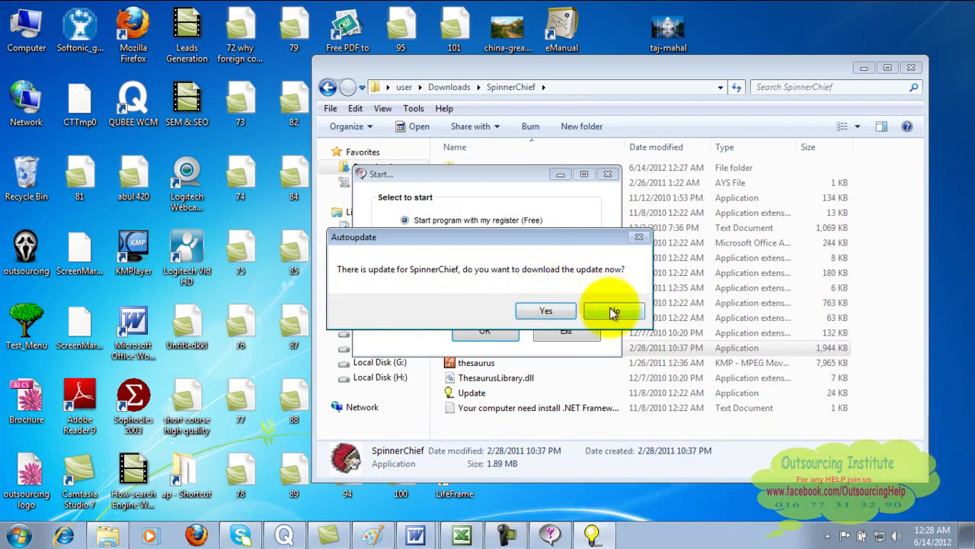
pyautogui.click(613, 309)
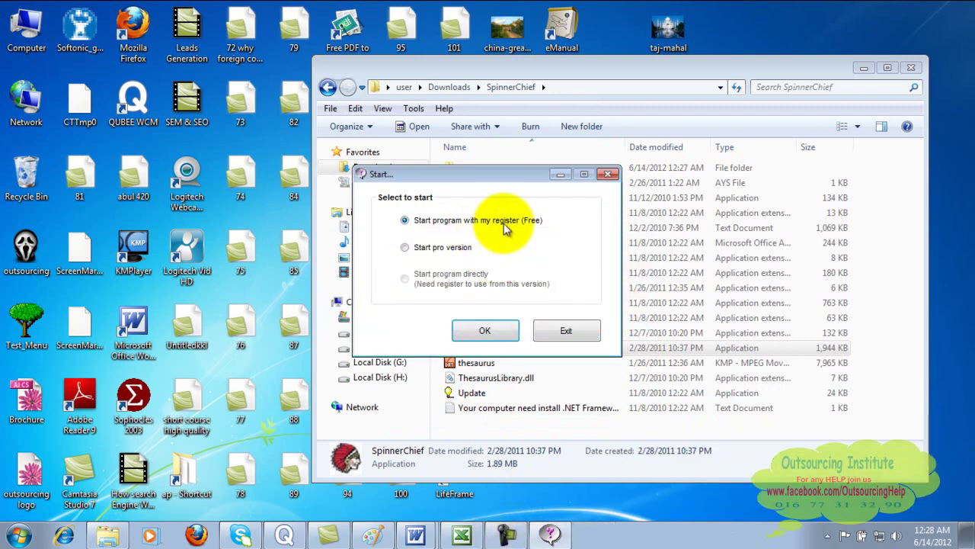
pyautogui.click(564, 329)
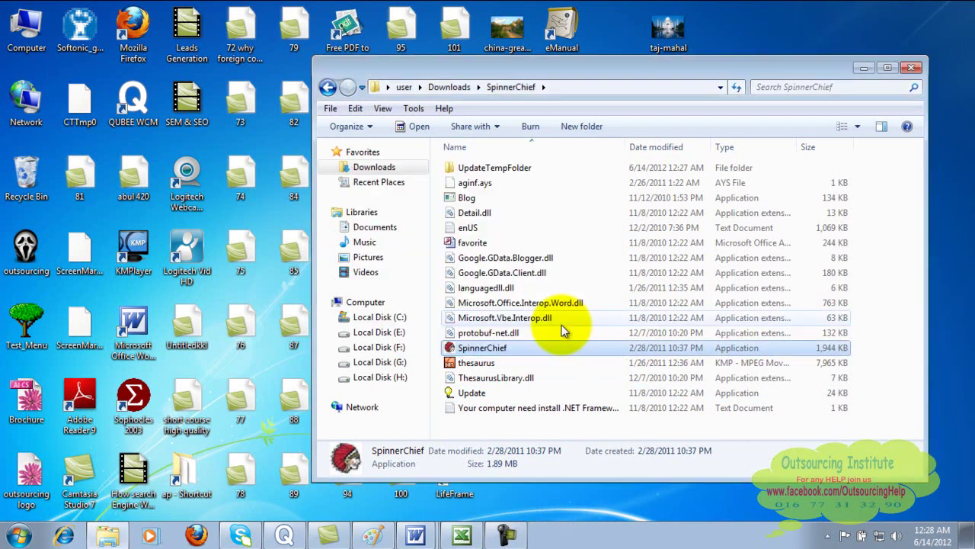
pyautogui.doubleClick(486, 349)
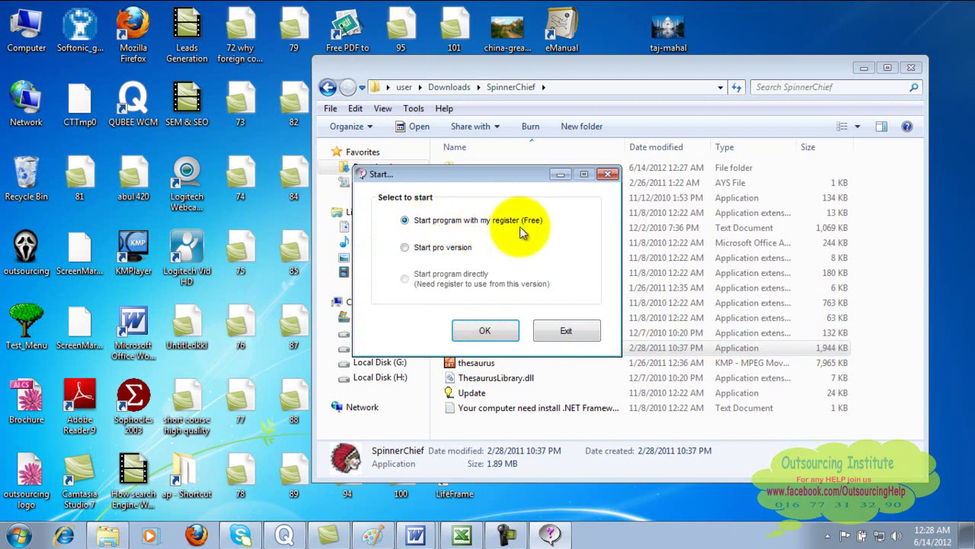
# - Start the free version, enter the user's name and Gmail address, and click Register Email
pyautogui.click(488, 333)
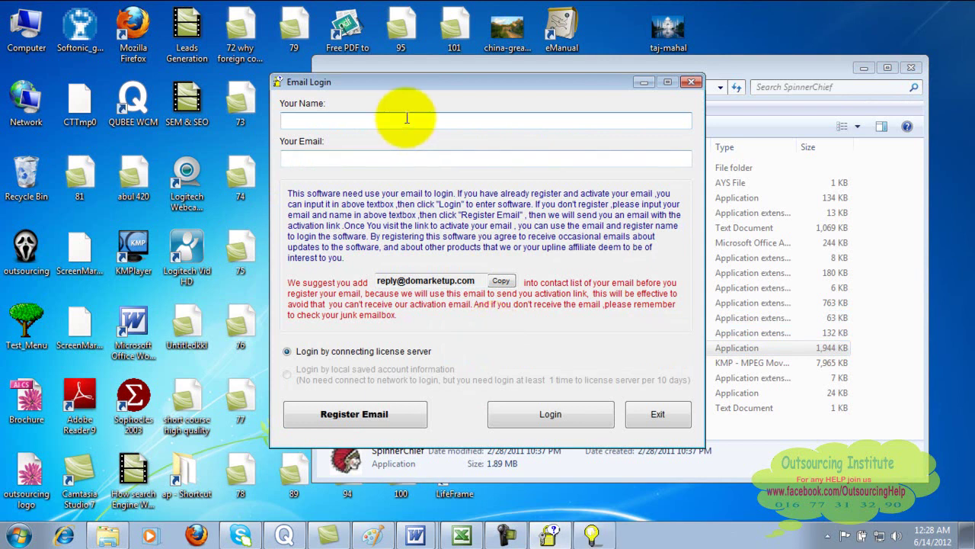
pyautogui.write('khan')
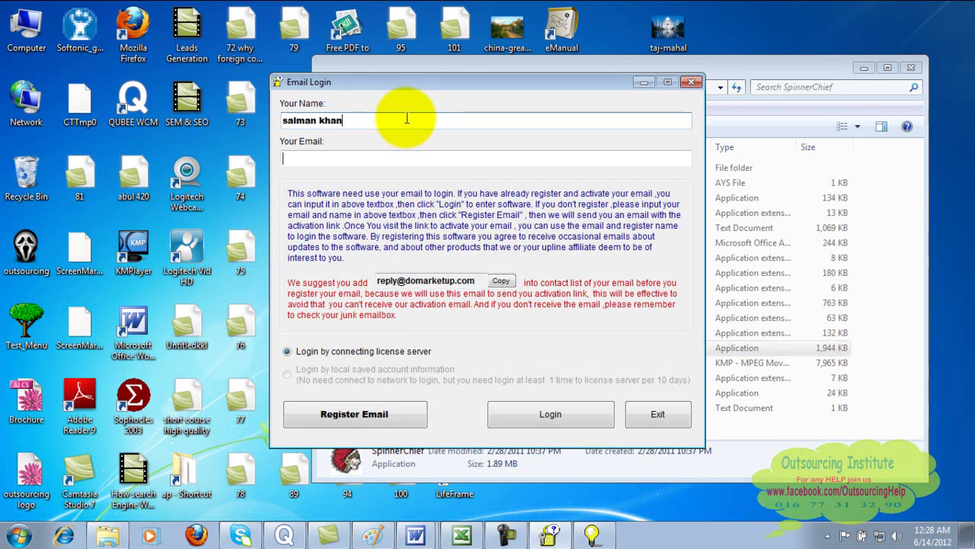
pyautogui.press('Tab')
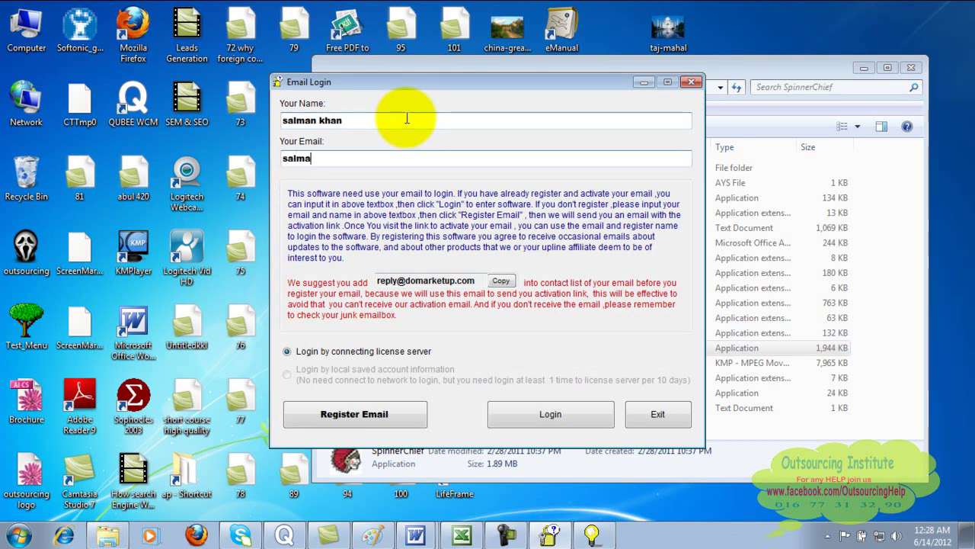
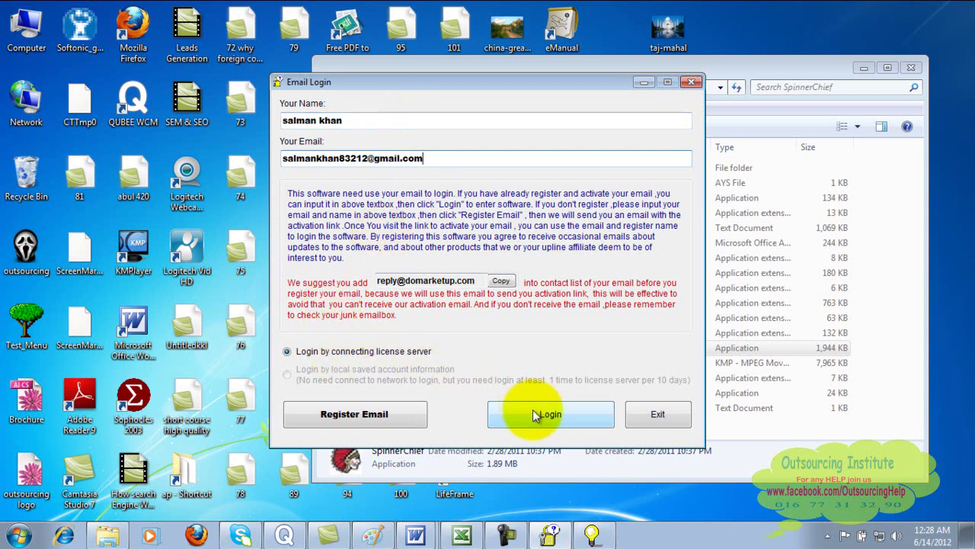
pyautogui.click(396, 417)
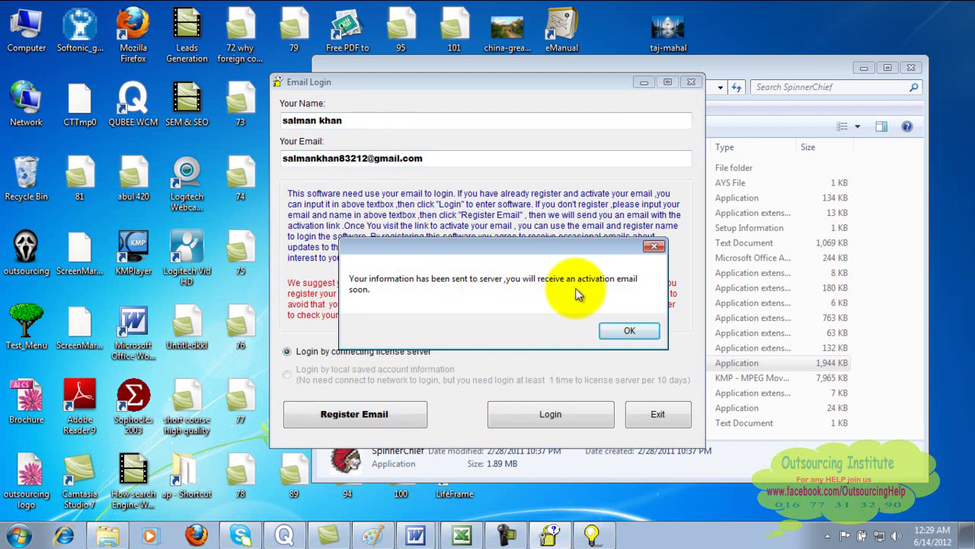
pyautogui.click(621, 332)
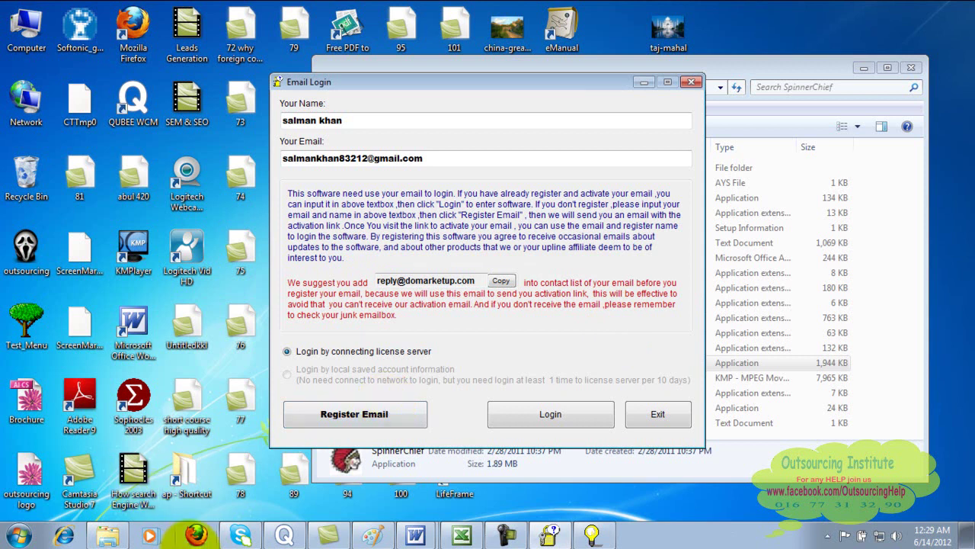
# - Switch to Firefox and move through the tabs to the Gmail inbox
pyautogui.click(197, 535)
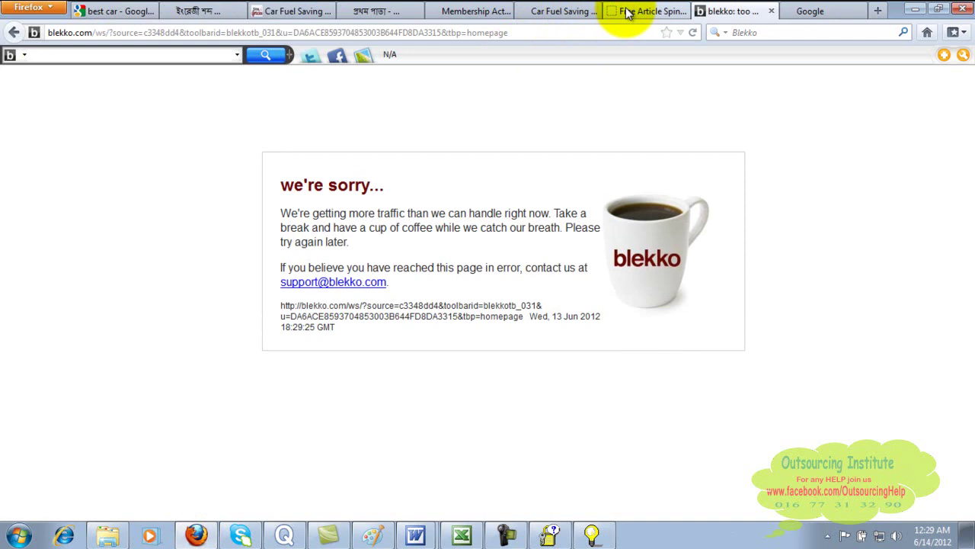
pyautogui.click(584, 10)
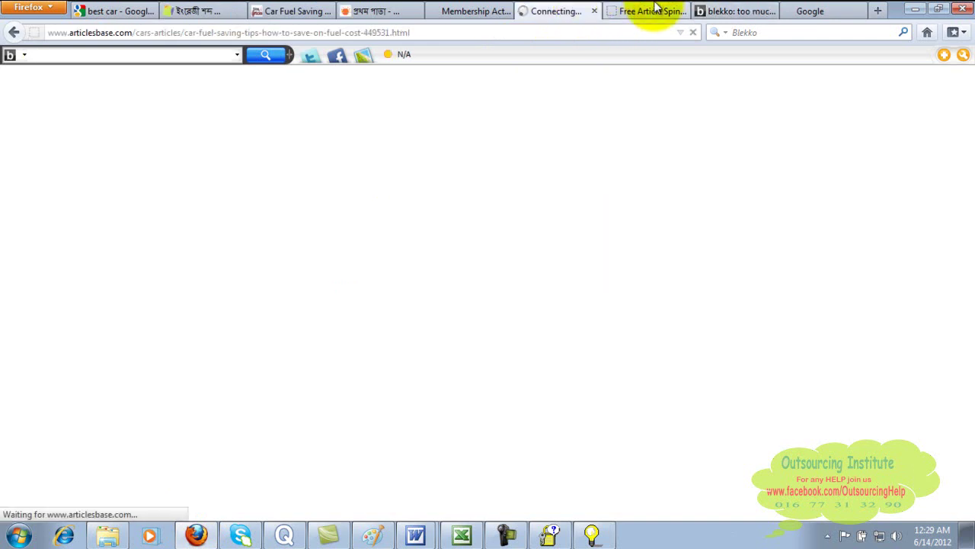
pyautogui.click(646, 10)
pyautogui.click(555, 15)
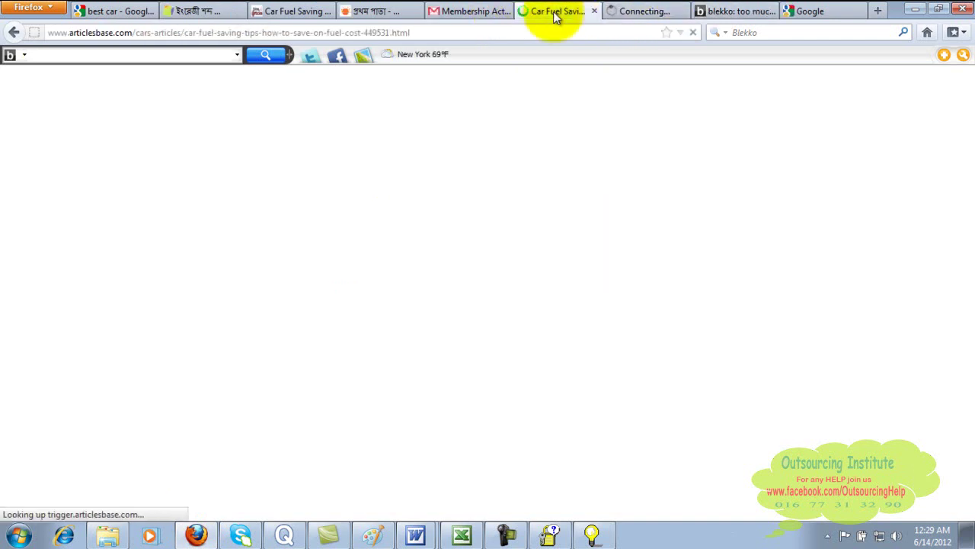
pyautogui.click(480, 15)
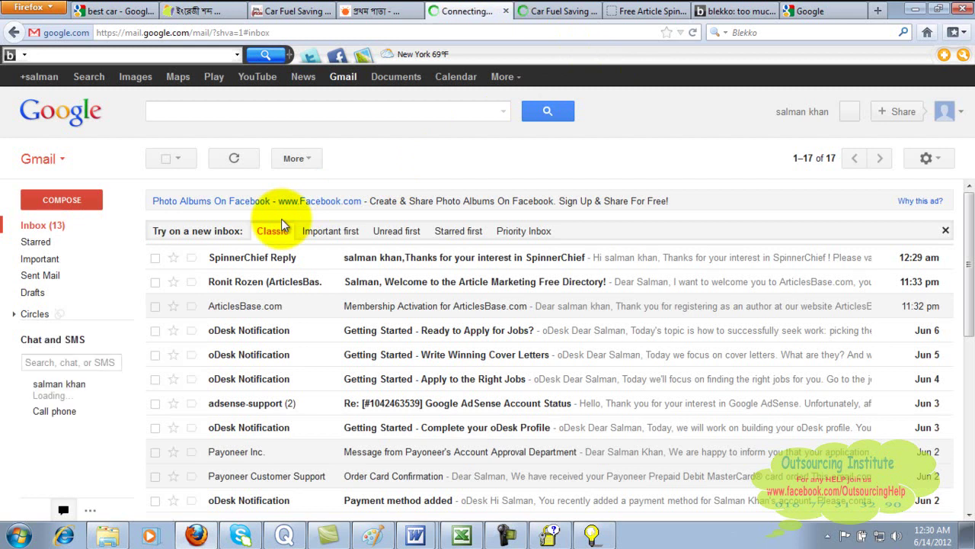
# - Open the SpinnerChief Reply e-mail, follow its validation link, and return to SpinnerChief
pyautogui.click(273, 260)
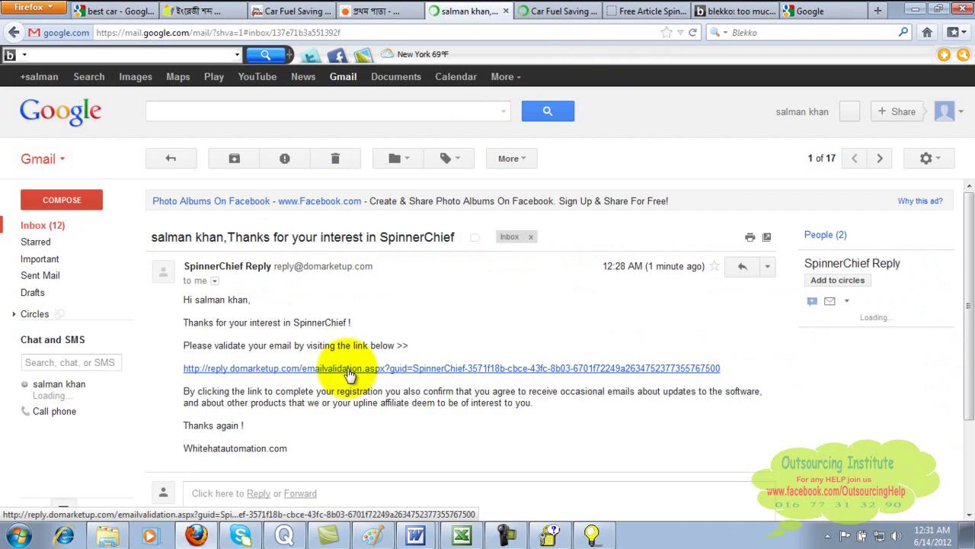
pyautogui.click(349, 373)
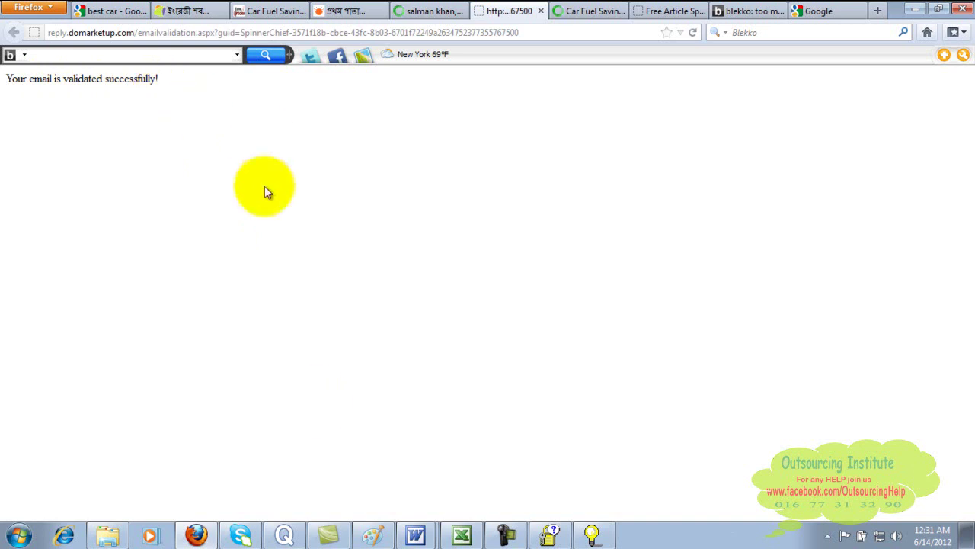
pyautogui.click(549, 537)
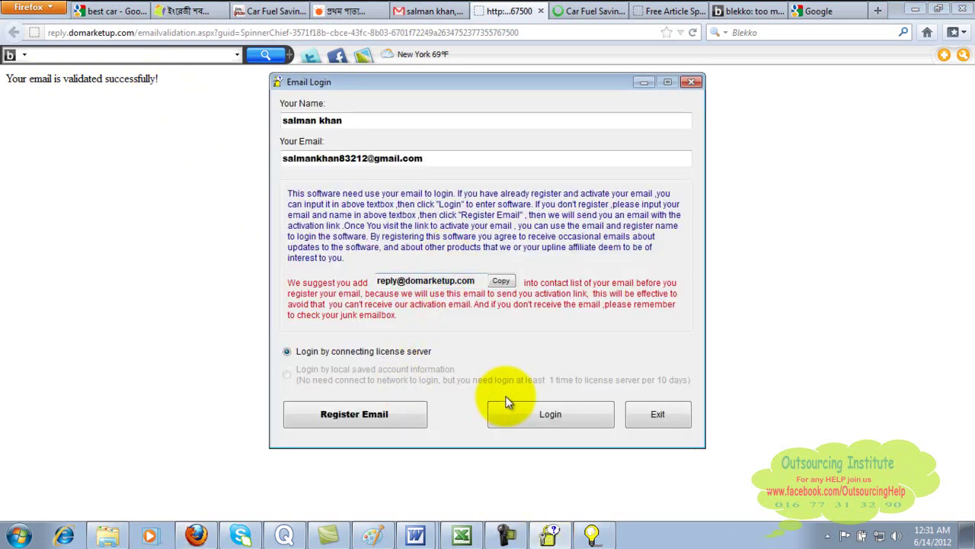
# - Decline the Autoupdate prompt and log in with the validated e-mail
pyautogui.click(594, 536)
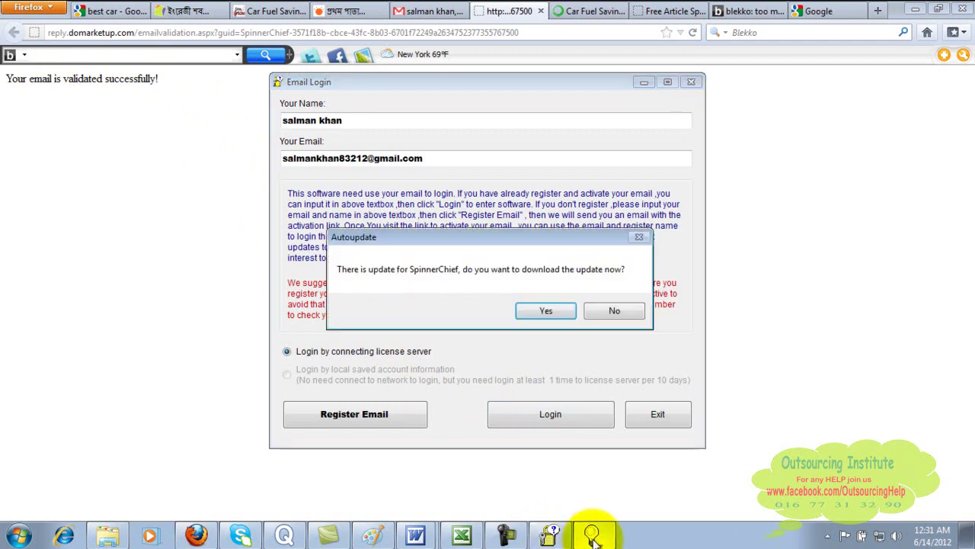
pyautogui.click(627, 310)
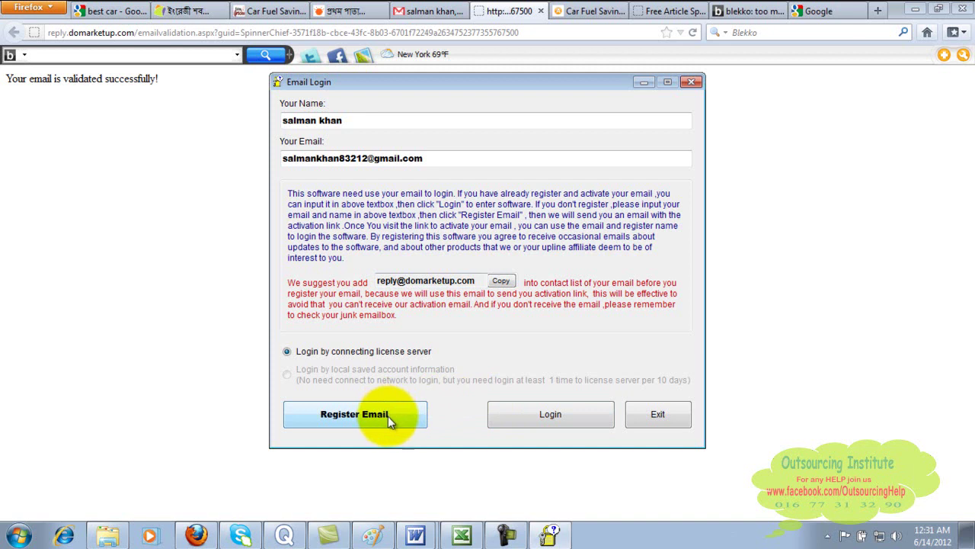
pyautogui.click(531, 414)
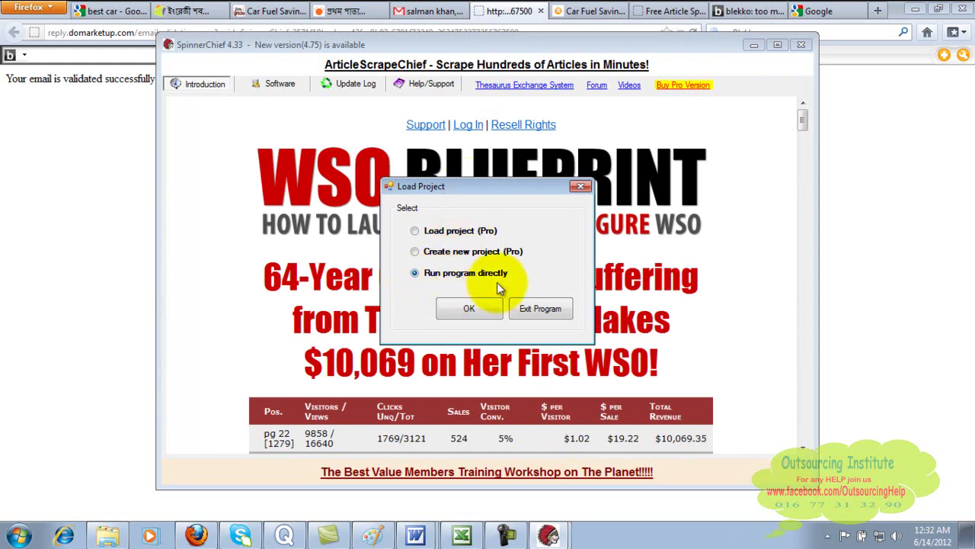
# - Choose Run program directly, drag the SpinnerChief window aside and minimize Firefox
pyautogui.click(469, 308)
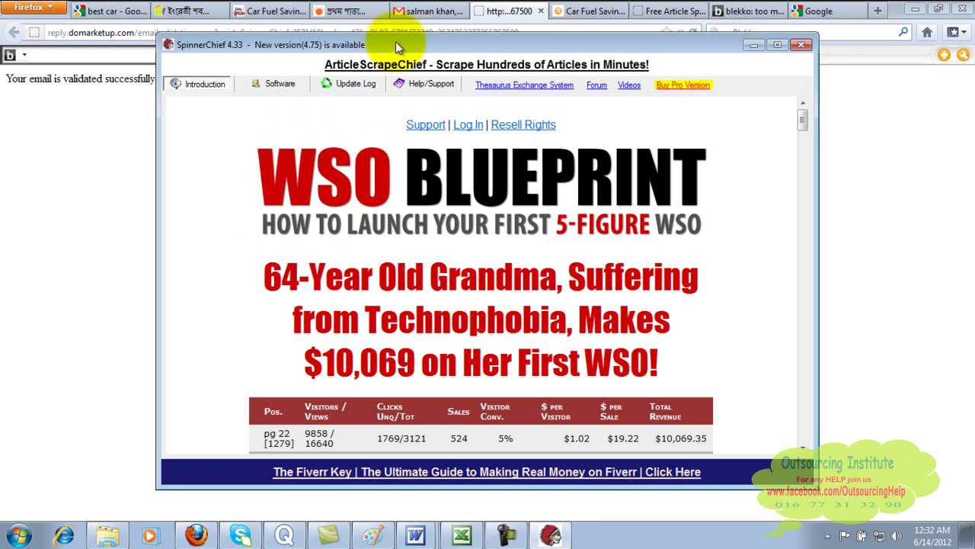
pyautogui.moveTo(458, 47); pyautogui.dragTo(491, 135)
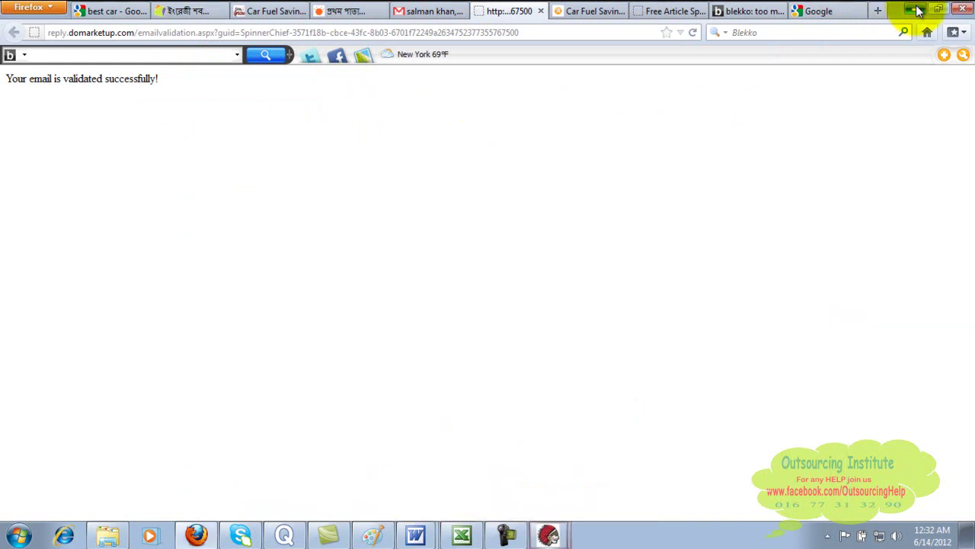
pyautogui.click(915, 8)
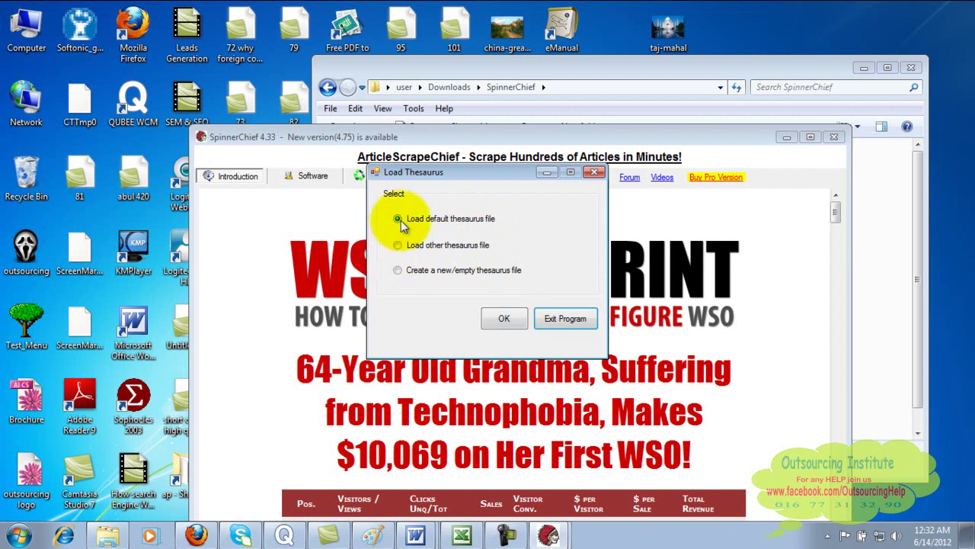
# - Attempt loading the default thesaurus, then dismiss the repeated invalid-value errors until SpinnerChief exits
pyautogui.click(515, 320)
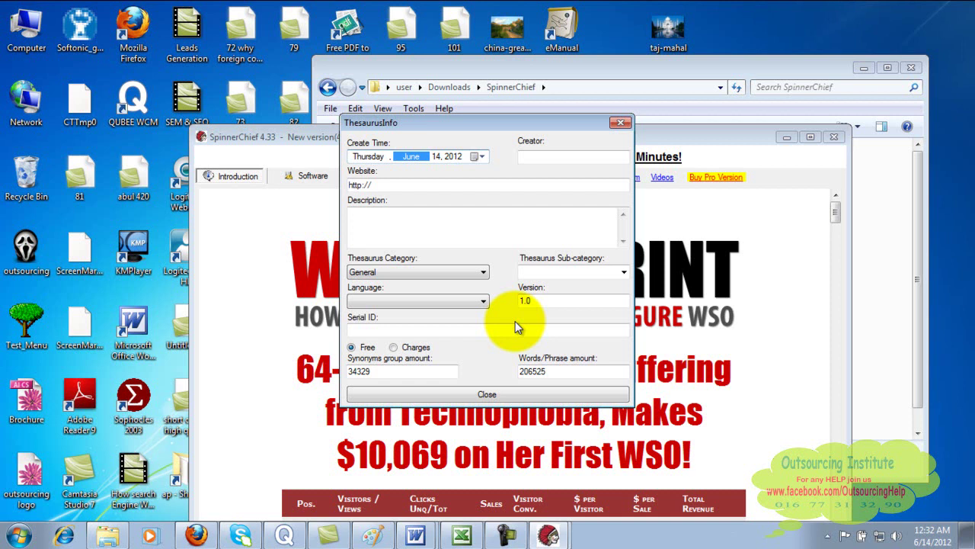
pyautogui.click(485, 392)
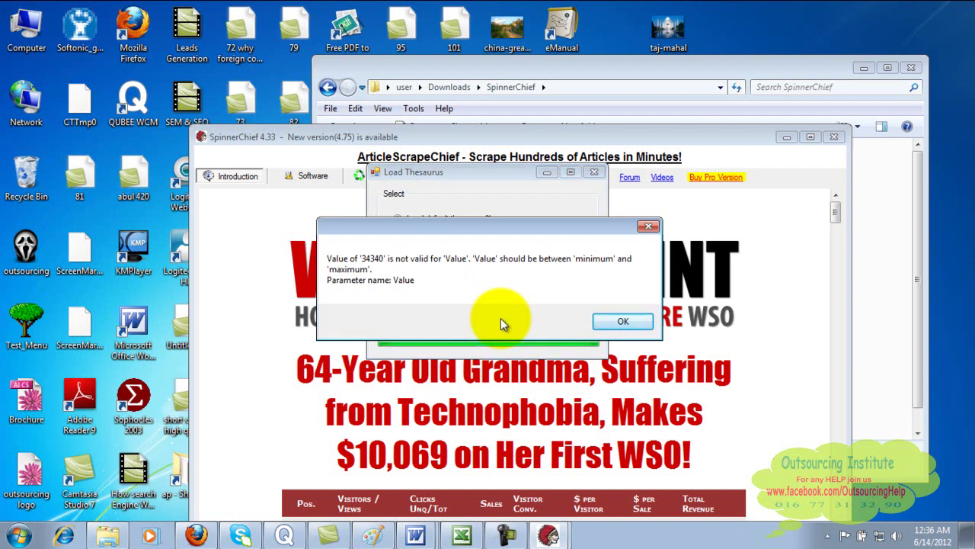
pyautogui.click(615, 322)
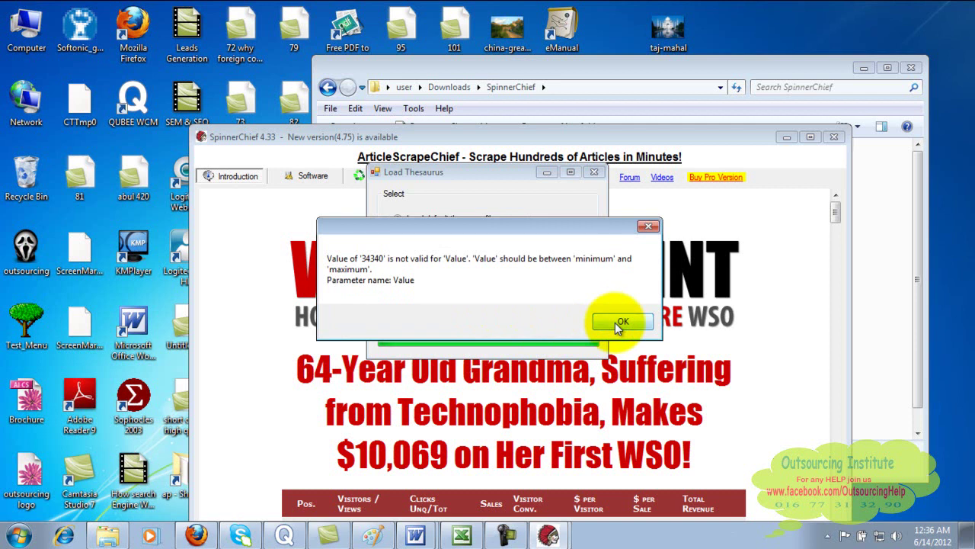
pyautogui.click(648, 228)
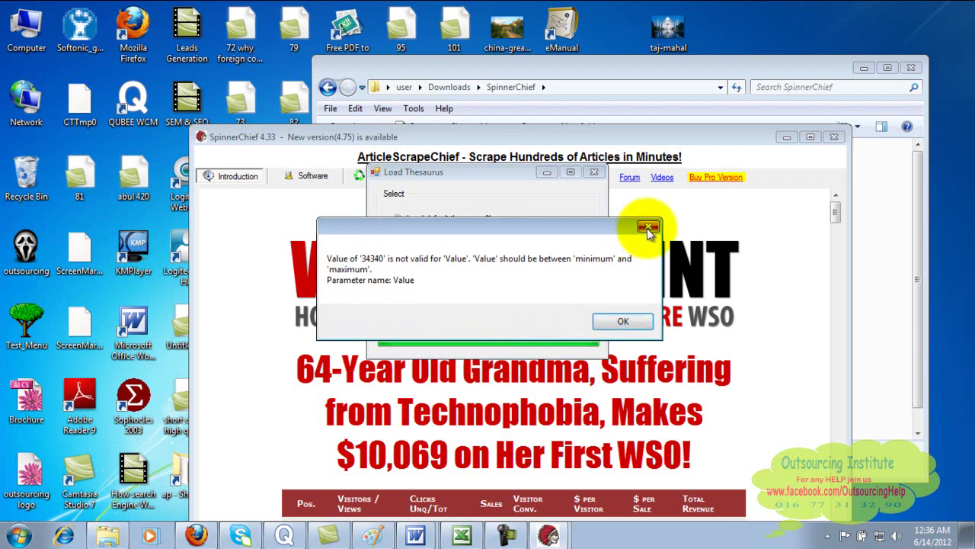
pyautogui.click(648, 229)
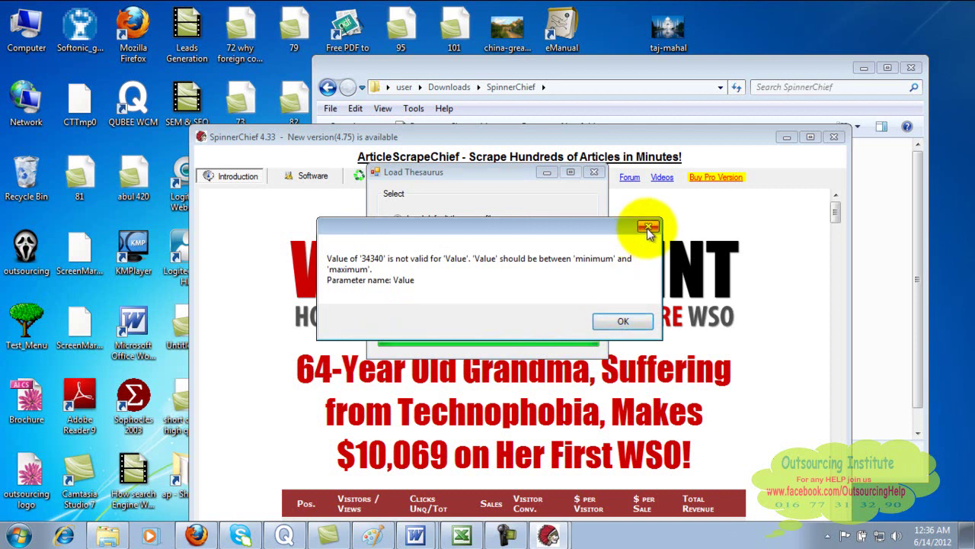
pyautogui.click(627, 318)
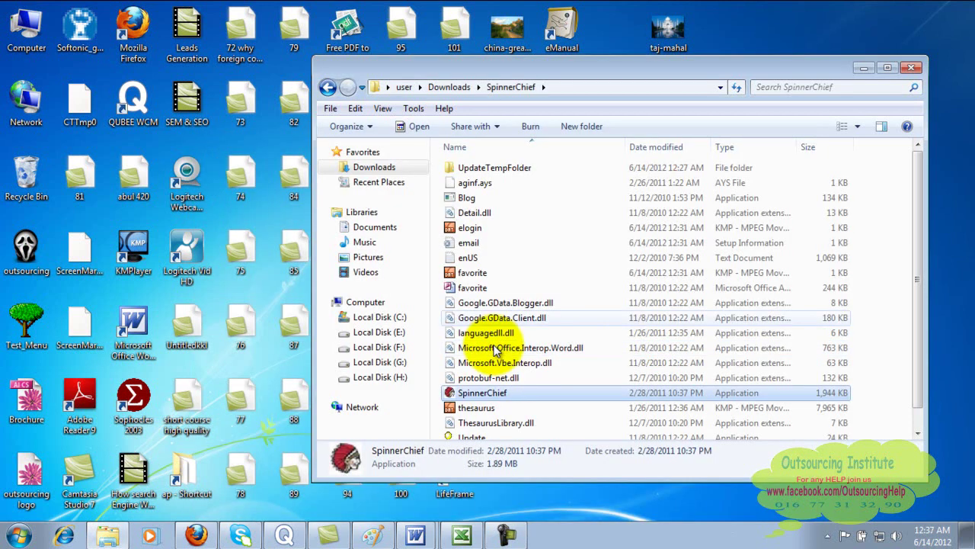
# - Relaunch SpinnerChief.exe from Downloads with 'Start program with my register (Free)'
pyautogui.doubleClick(494, 393)
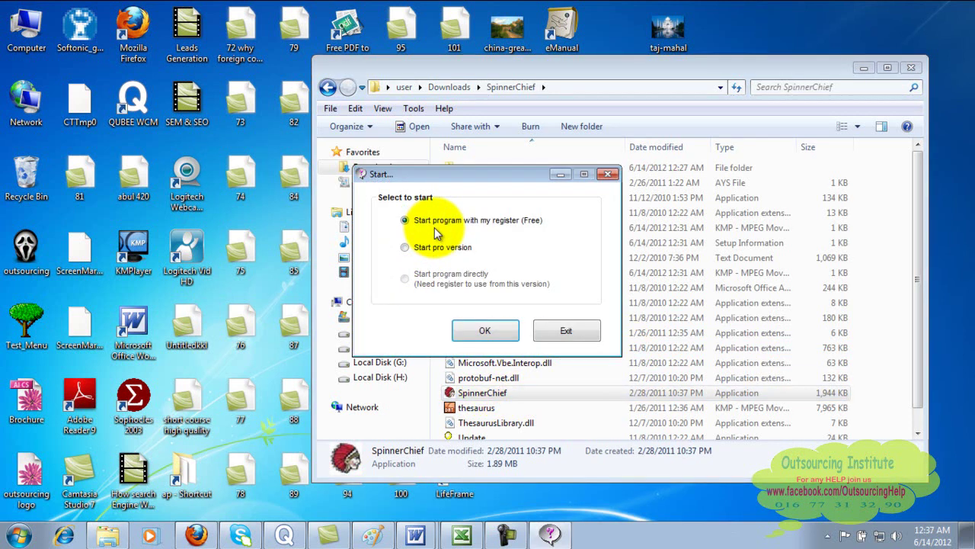
pyautogui.click(609, 176)
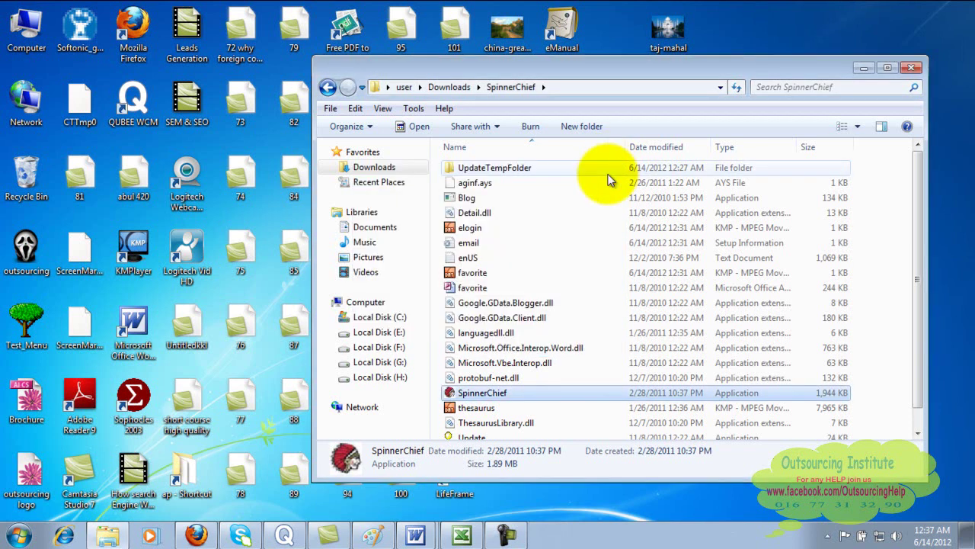
pyautogui.doubleClick(501, 392)
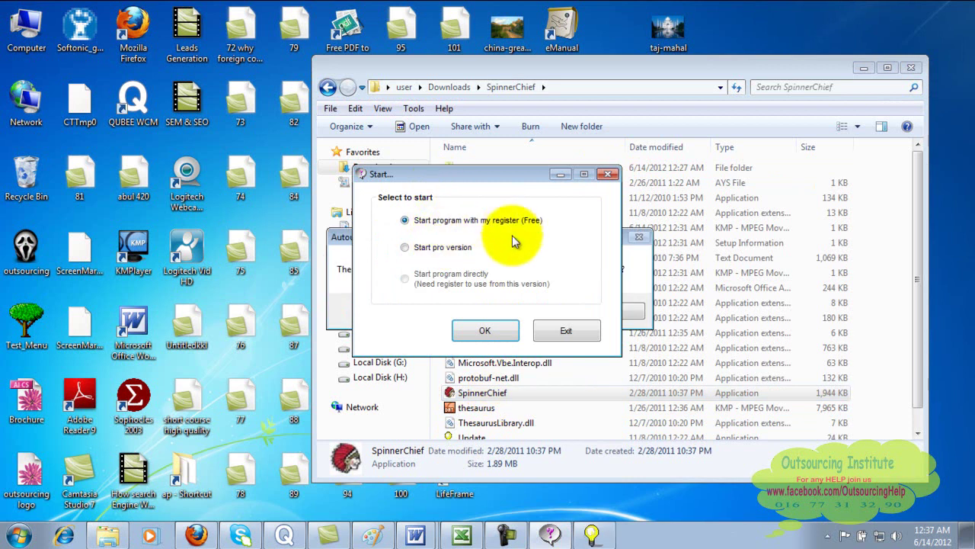
pyautogui.click(500, 334)
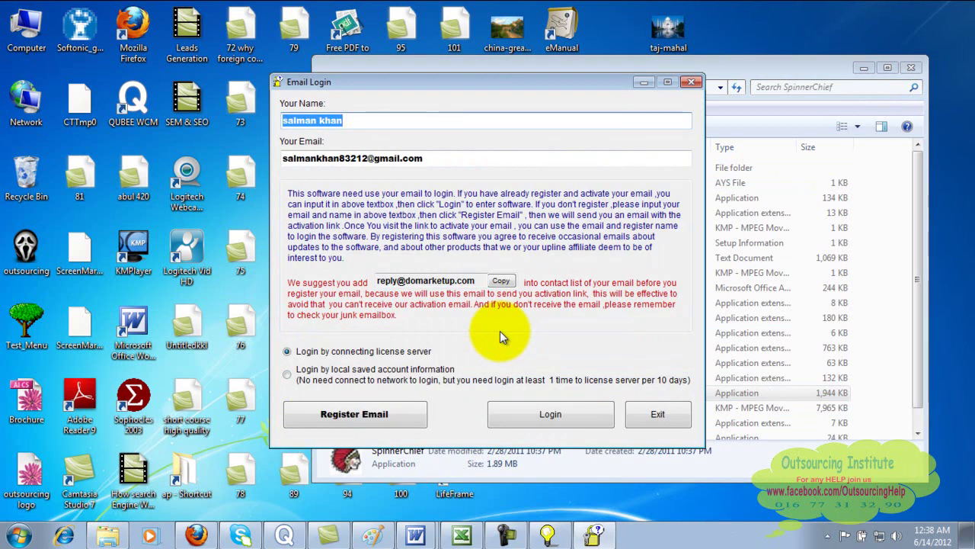
# - Log in, run without a project, and load the default thesaurus of 34329 synonym groups
pyautogui.click(527, 413)
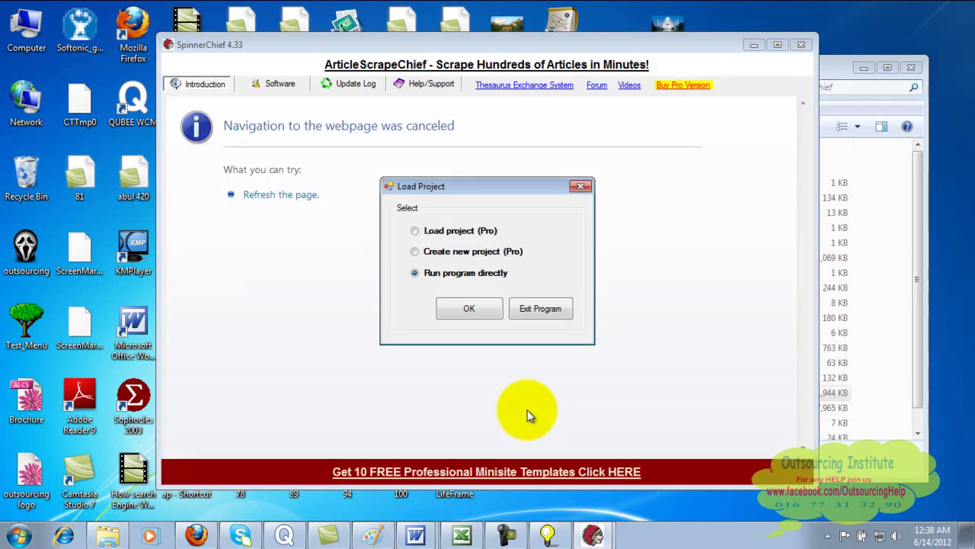
pyautogui.click(470, 308)
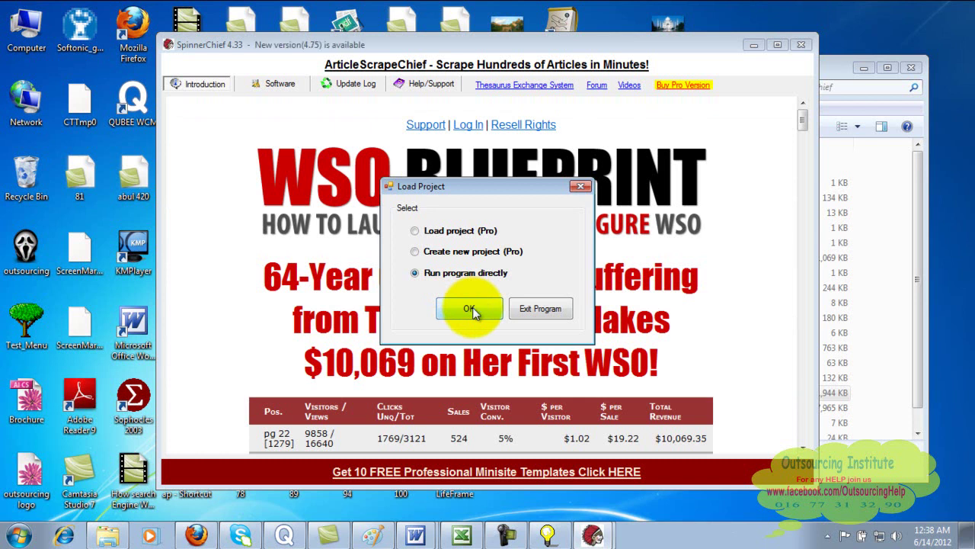
pyautogui.click(470, 308)
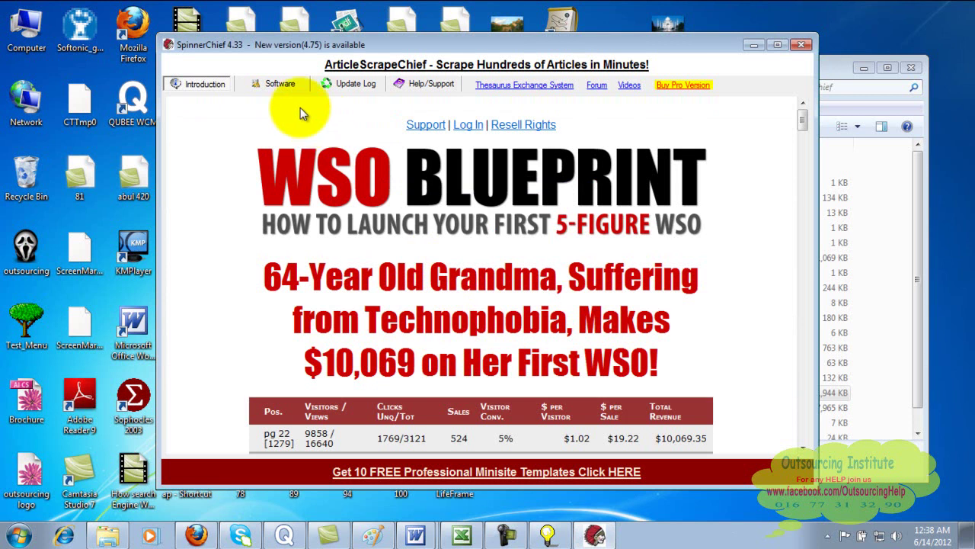
pyautogui.click(281, 86)
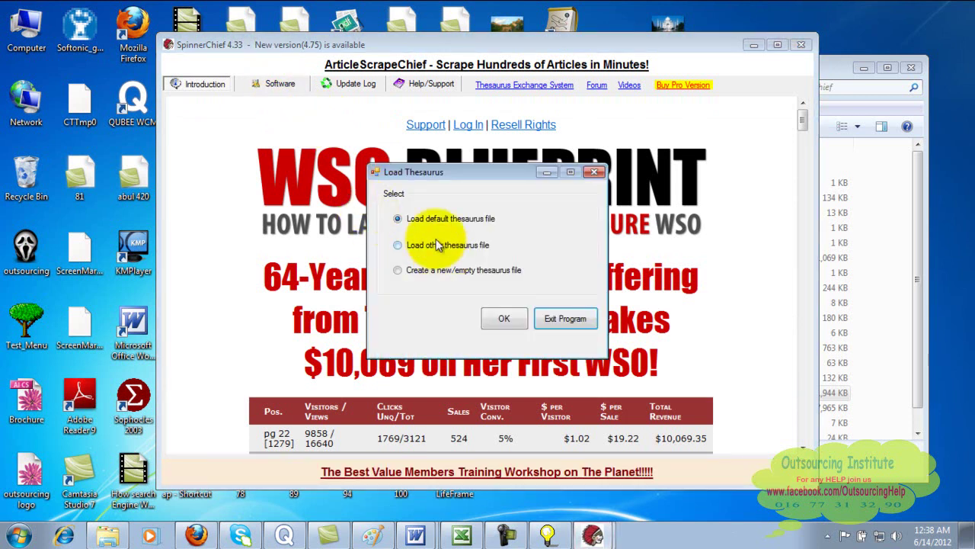
pyautogui.click(506, 319)
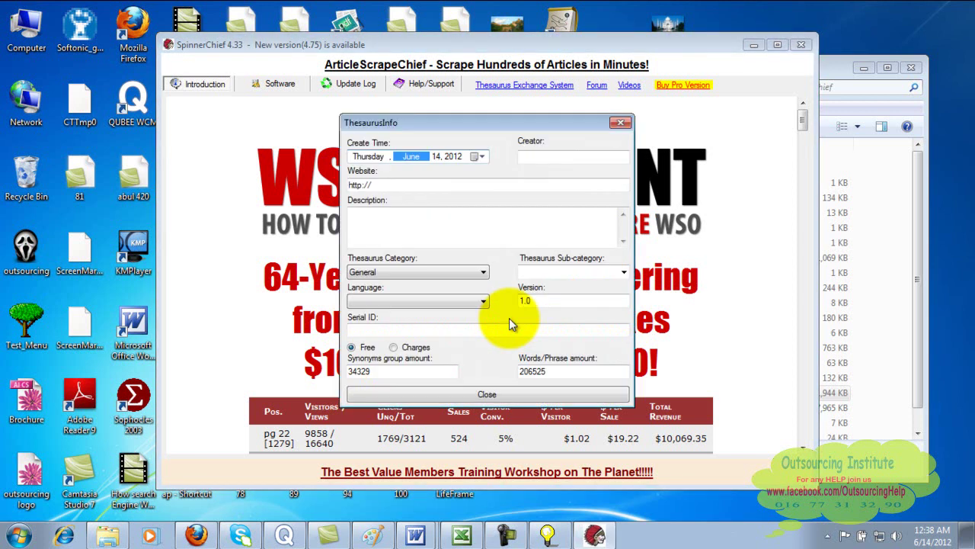
pyautogui.click(497, 397)
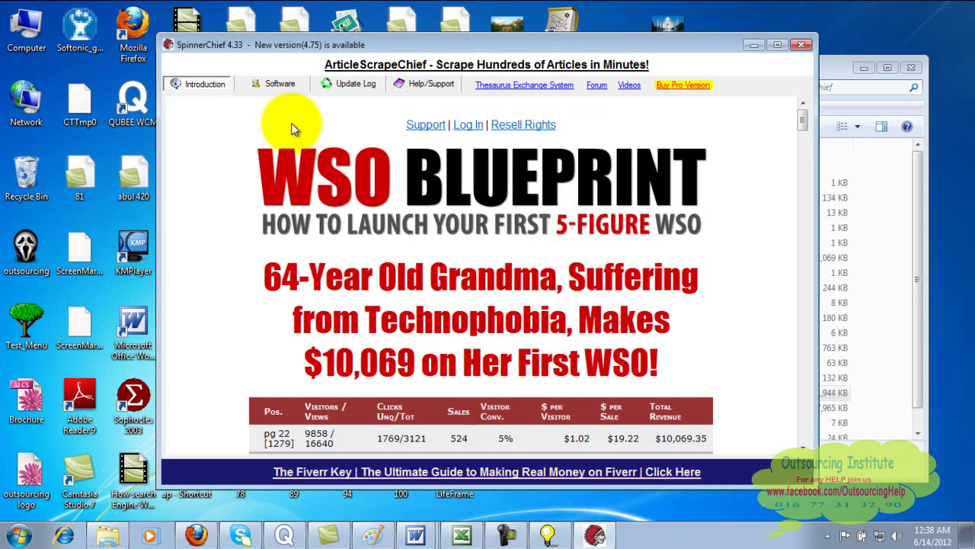
# - On the Write Article page, delete the 'Input article body here...' placeholder text
pyautogui.click(276, 83)
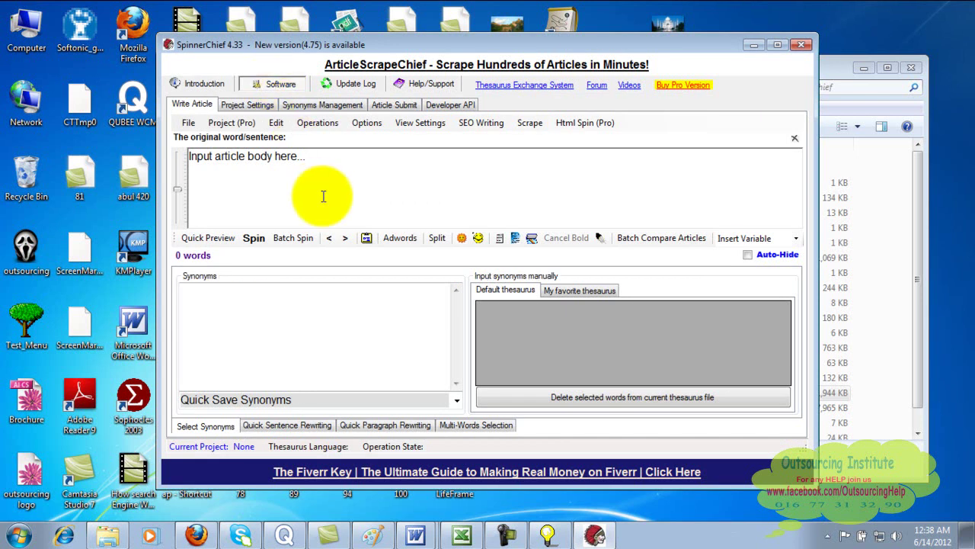
pyautogui.press('BackSpace')
pyautogui.press('BackSpace')
pyautogui.press('BackSpace')
pyautogui.press('BackSpace')
pyautogui.press('BackSpace')
pyautogui.press('BackSpace')
pyautogui.press('BackSpace')
pyautogui.press('BackSpace')
pyautogui.press('BackSpace')
pyautogui.press('BackSpace')
pyautogui.press('BackSpace')
pyautogui.press('BackSpace')
pyautogui.press('BackSpace')
pyautogui.press('BackSpace')
pyautogui.press('BackSpace')
pyautogui.press('BackSpace')
pyautogui.press('BackSpace')
pyautogui.press('BackSpace')
pyautogui.press('BackSpace')
pyautogui.press('BackSpace')
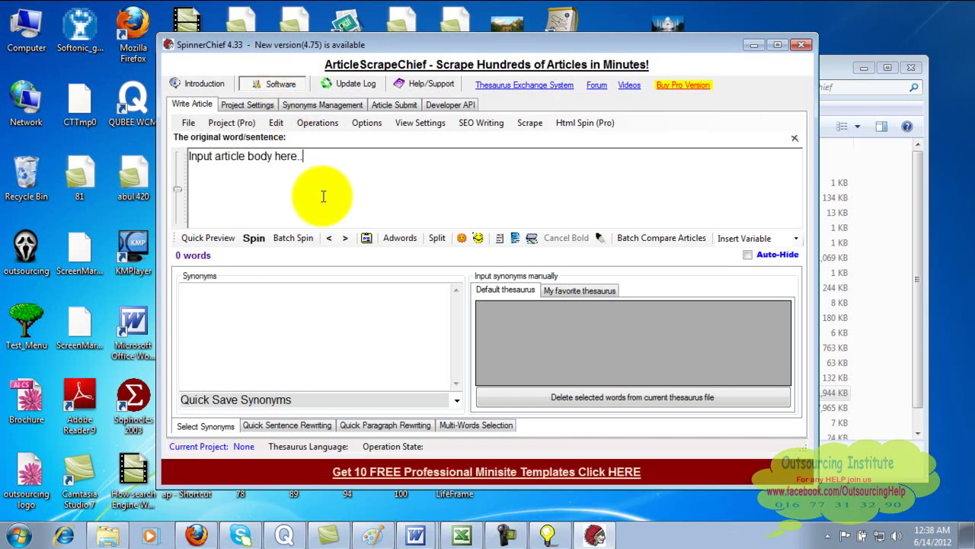
pyautogui.press('BackSpace')
pyautogui.press('BackSpace')
pyautogui.press('BackSpace')
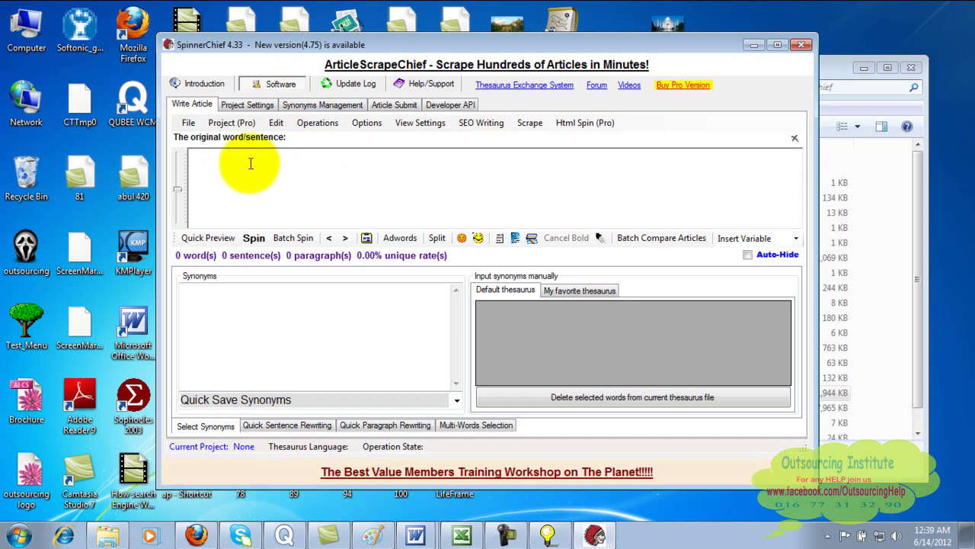
# - Enter 'Every mother loves her child' and select 'loves' to view its synonyms
pyautogui.write('Every mother loves her child')
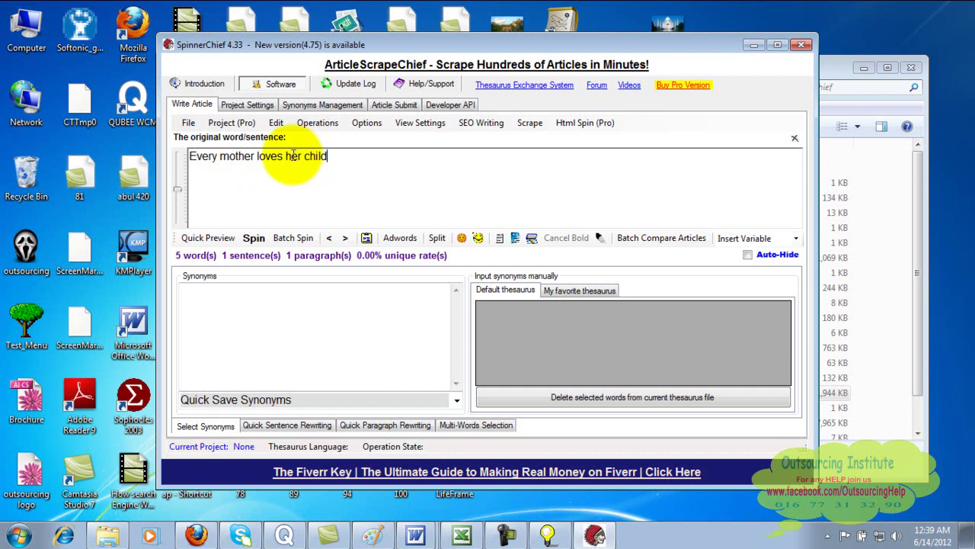
pyautogui.moveTo(284, 155); pyautogui.dragTo(259, 157)
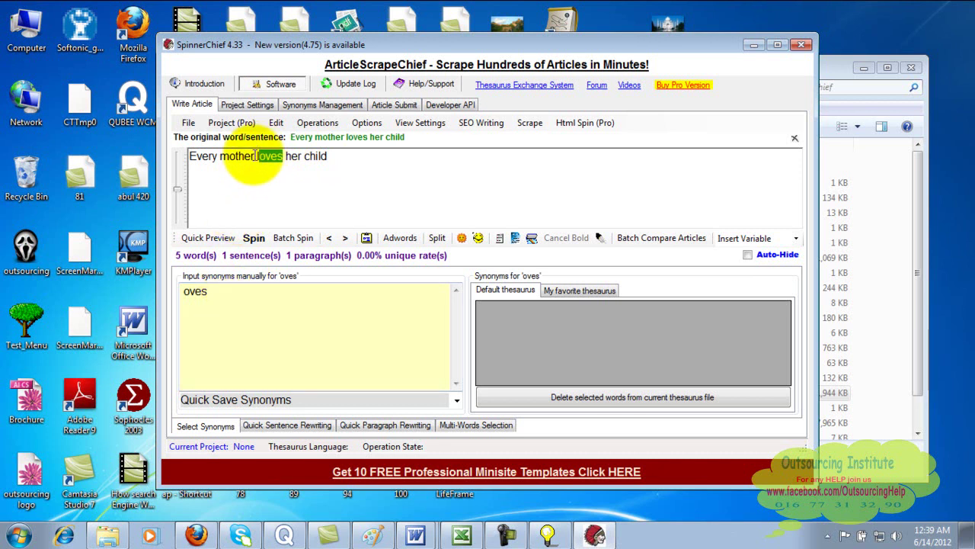
pyautogui.click(255, 156)
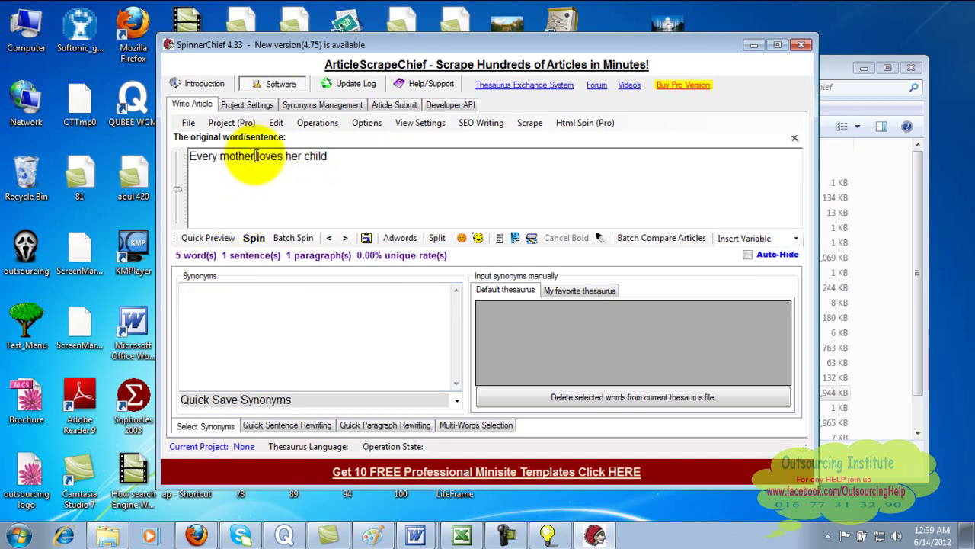
pyautogui.doubleClick(276, 157)
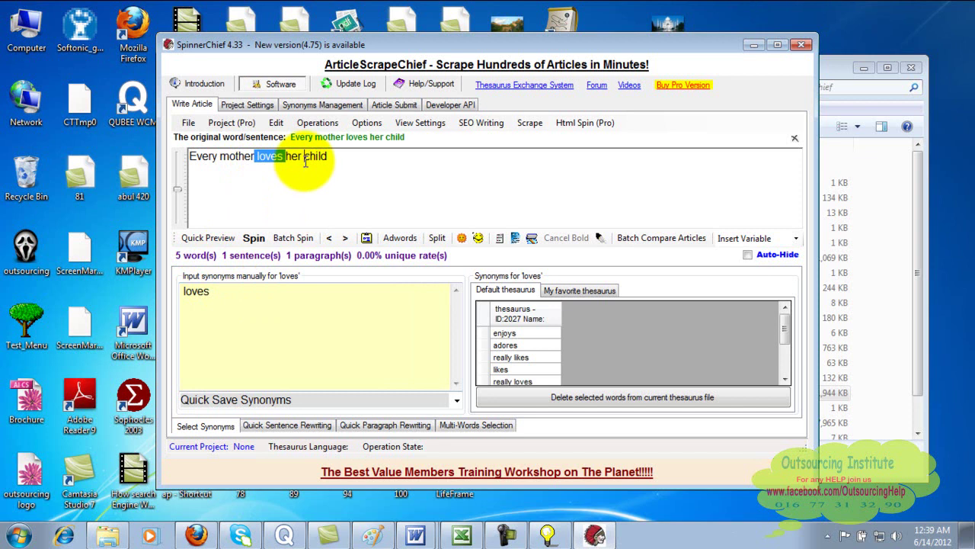
# - Spin 'child' with the synonyms kid, baby and toddler
pyautogui.moveTo(305, 159); pyautogui.dragTo(342, 161)
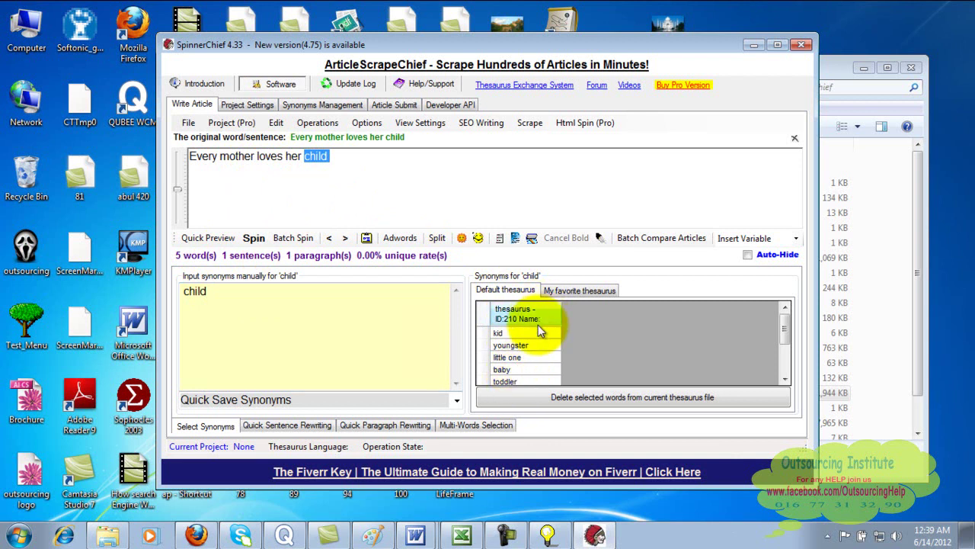
pyautogui.click(531, 333)
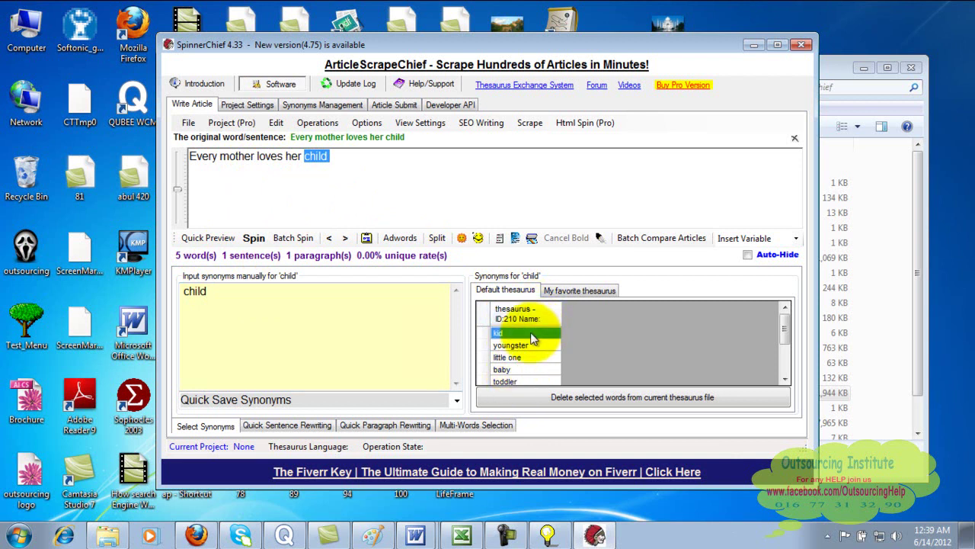
pyautogui.click(534, 371)
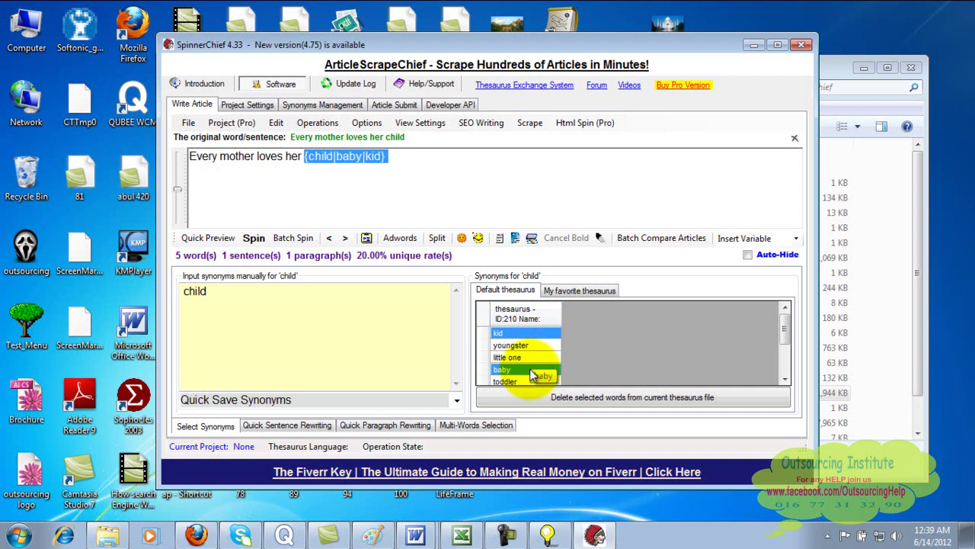
pyautogui.click(531, 381)
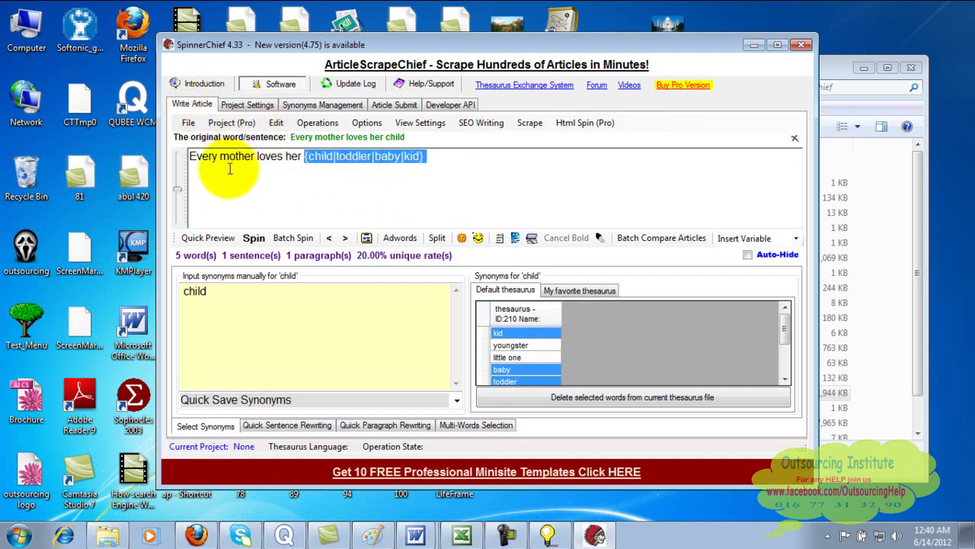
# - Generate 10 spun articles with auto-spin frequency 3 and open the Article(s) window
pyautogui.click(255, 238)
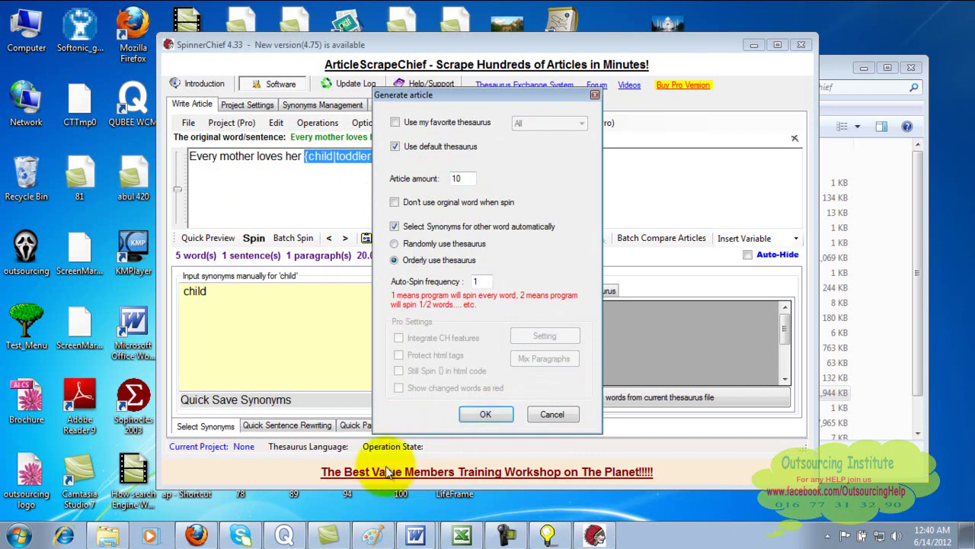
pyautogui.moveTo(482, 282); pyautogui.dragTo(459, 284)
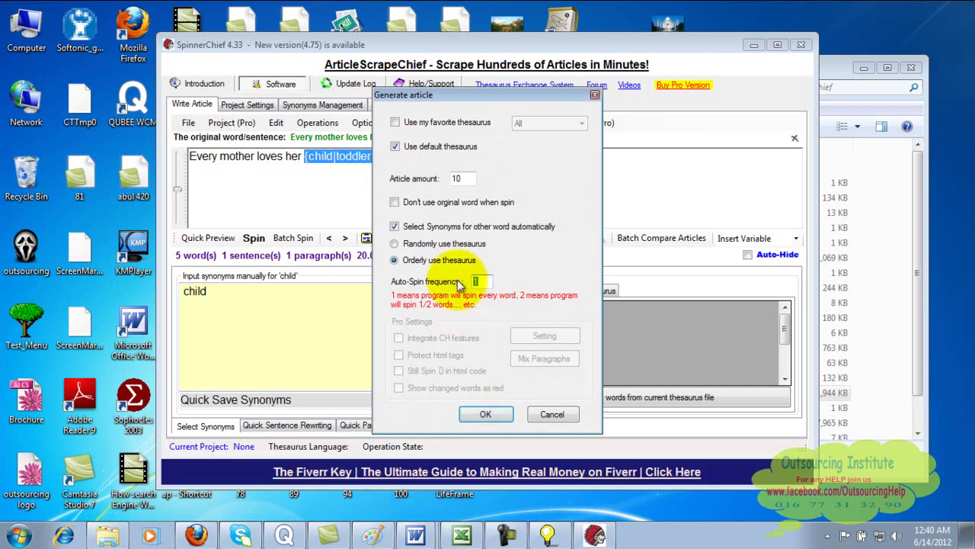
pyautogui.write('3')
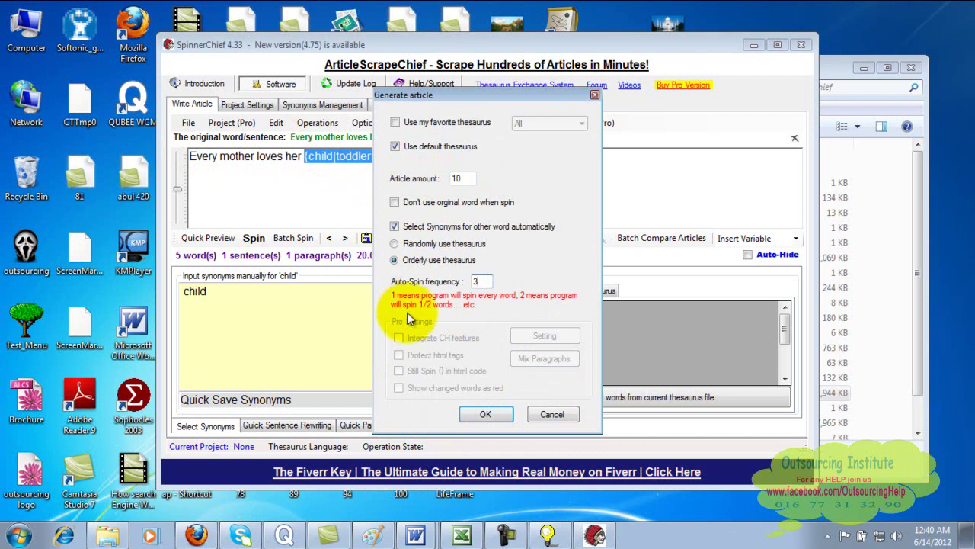
pyautogui.click(485, 418)
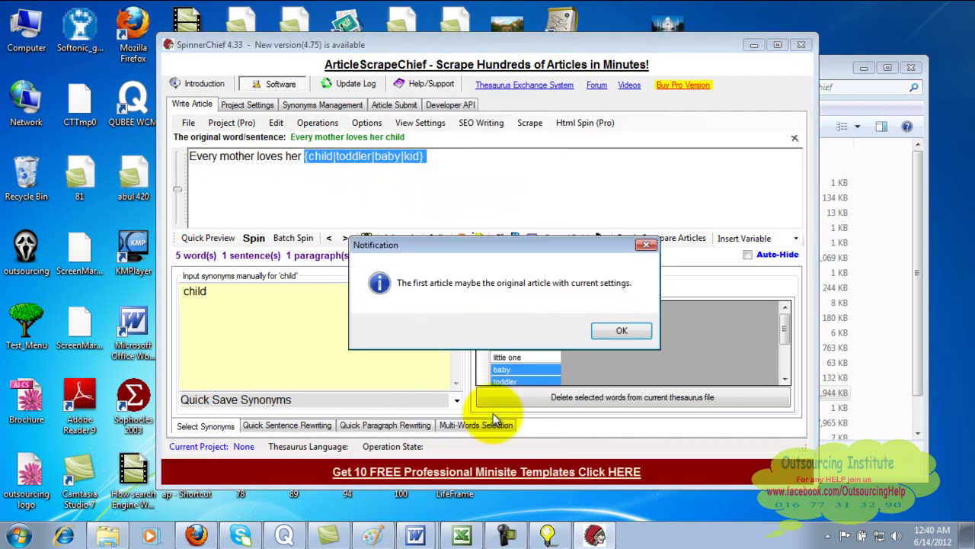
pyautogui.click(633, 332)
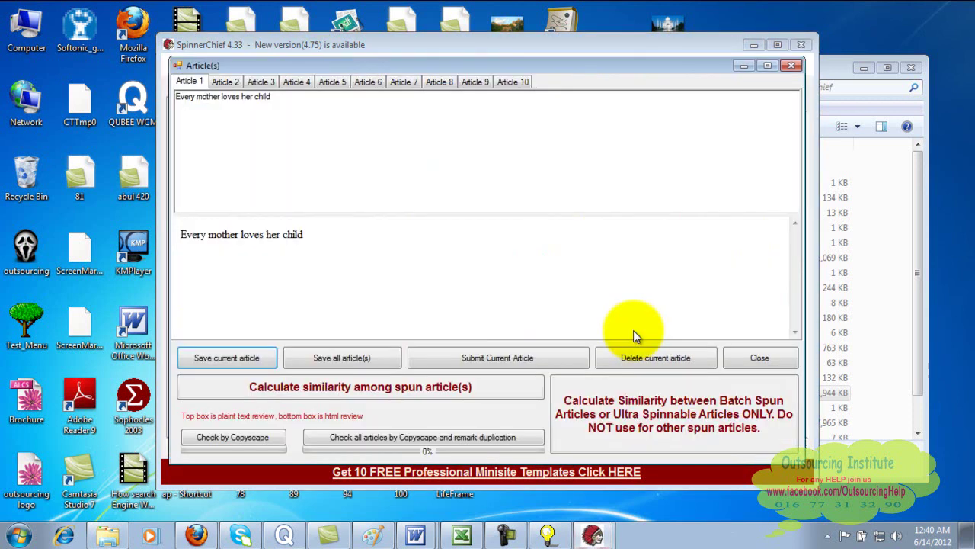
# - Browse the spun variants from Article 1 through Article 9
pyautogui.click(222, 81)
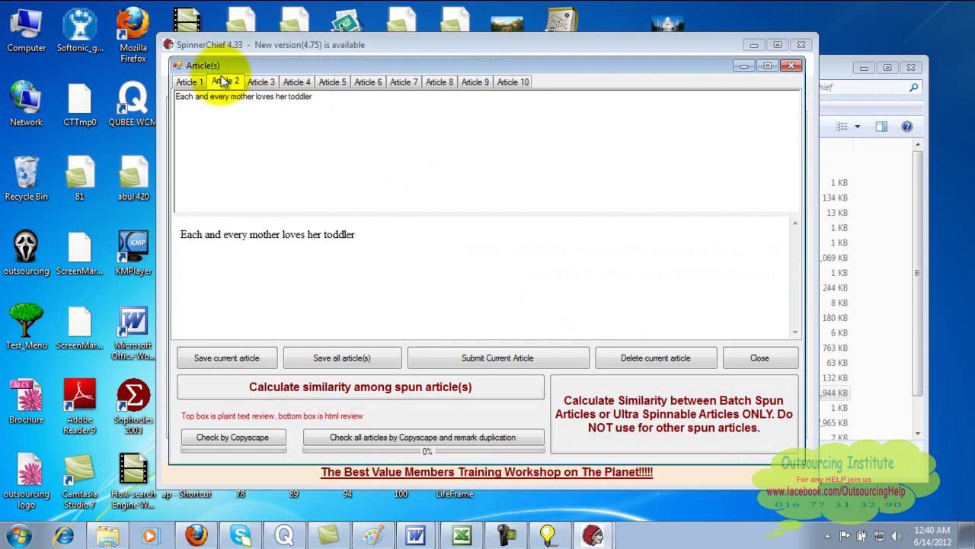
pyautogui.click(187, 81)
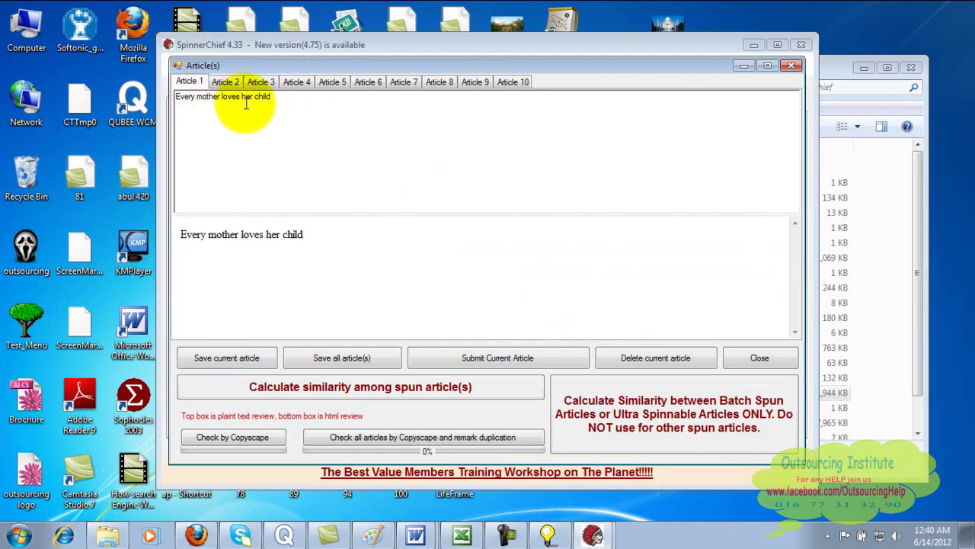
pyautogui.click(224, 82)
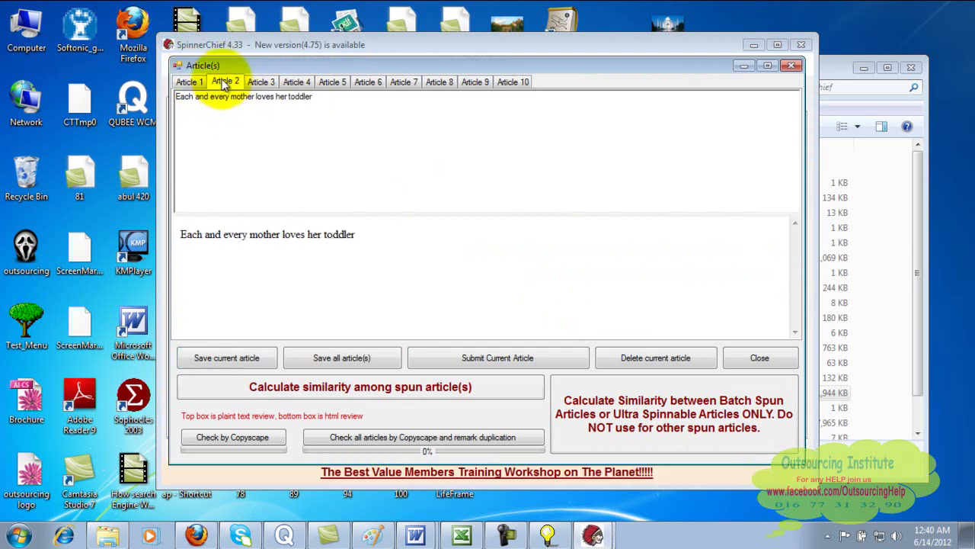
pyautogui.click(264, 83)
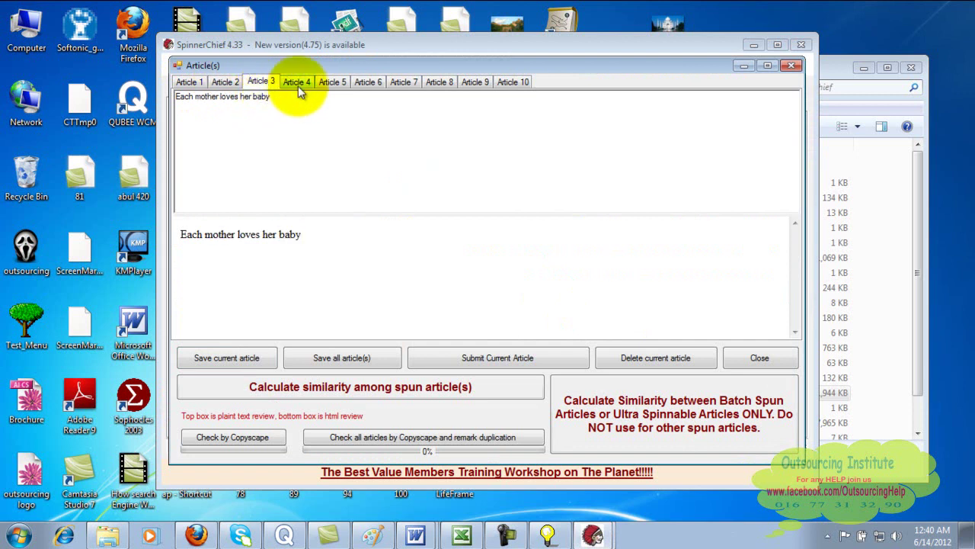
pyautogui.click(298, 86)
pyautogui.click(338, 85)
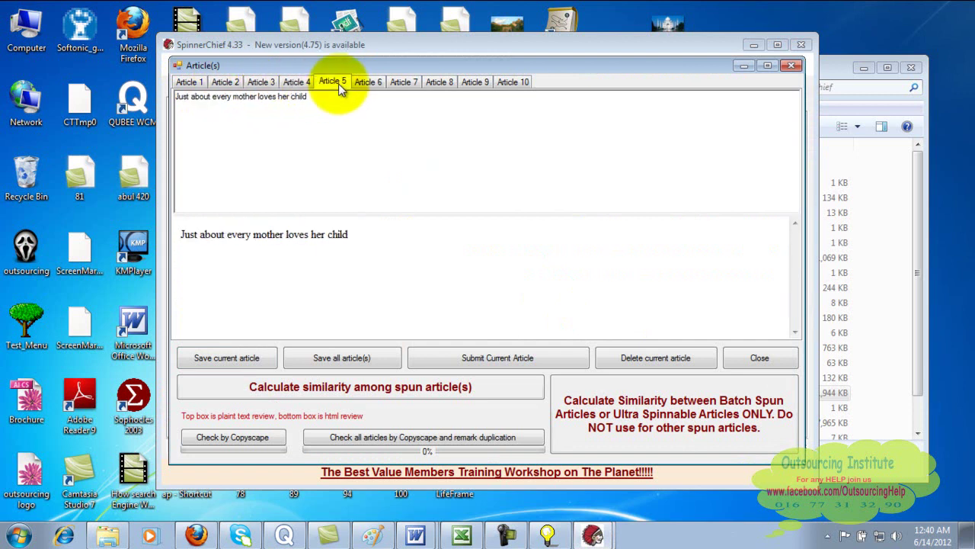
pyautogui.click(373, 84)
pyautogui.click(412, 82)
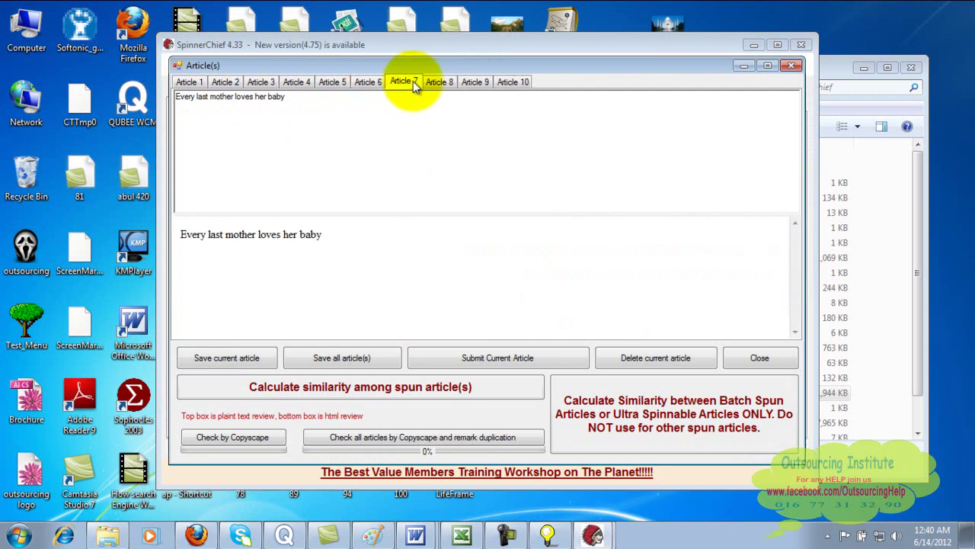
pyautogui.click(441, 83)
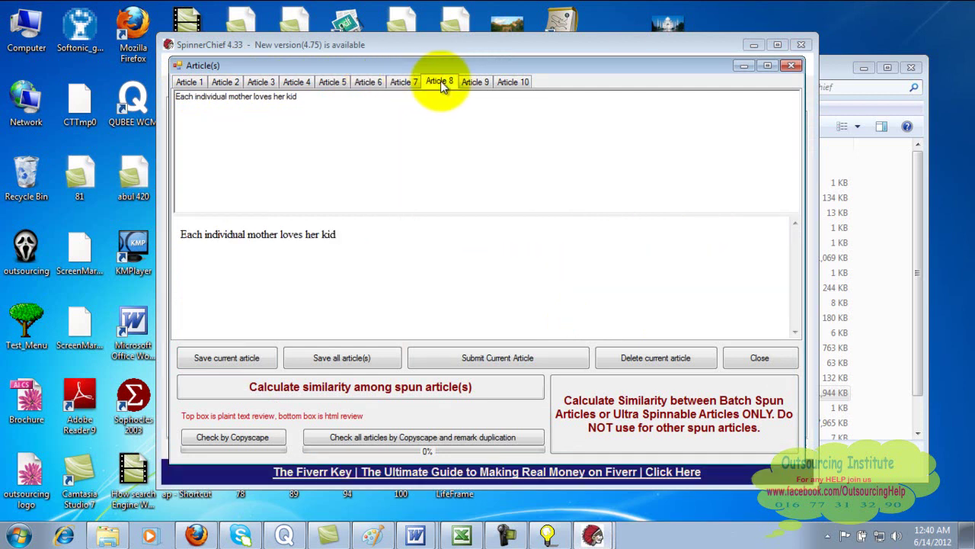
pyautogui.click(476, 82)
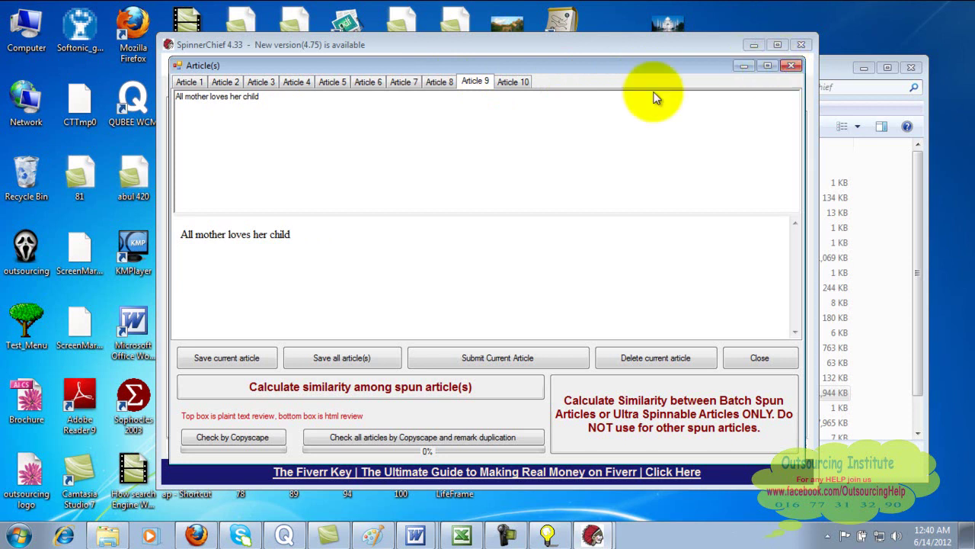
# - Recheck Articles 6 to 10, then close the Article(s) window
pyautogui.click(374, 82)
pyautogui.click(396, 81)
pyautogui.click(445, 82)
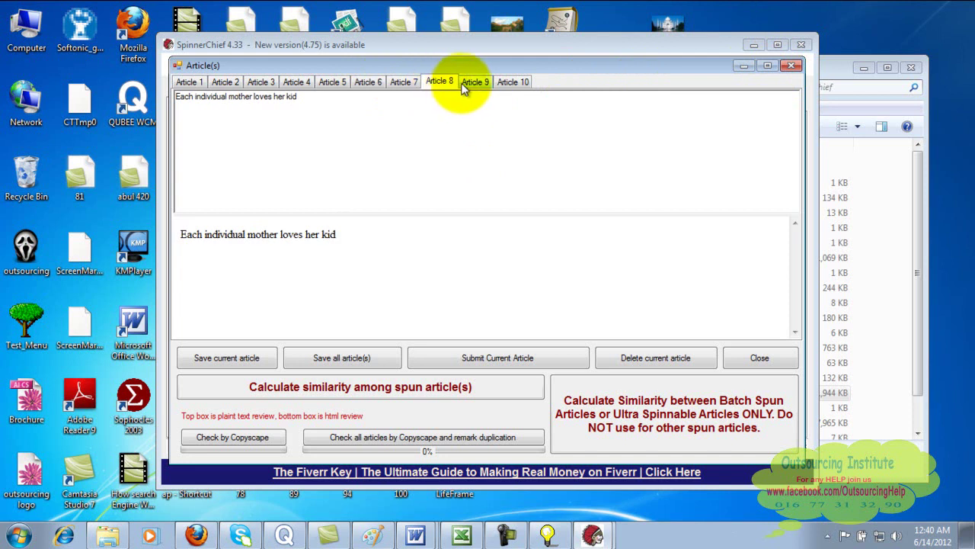
pyautogui.click(464, 84)
pyautogui.click(510, 82)
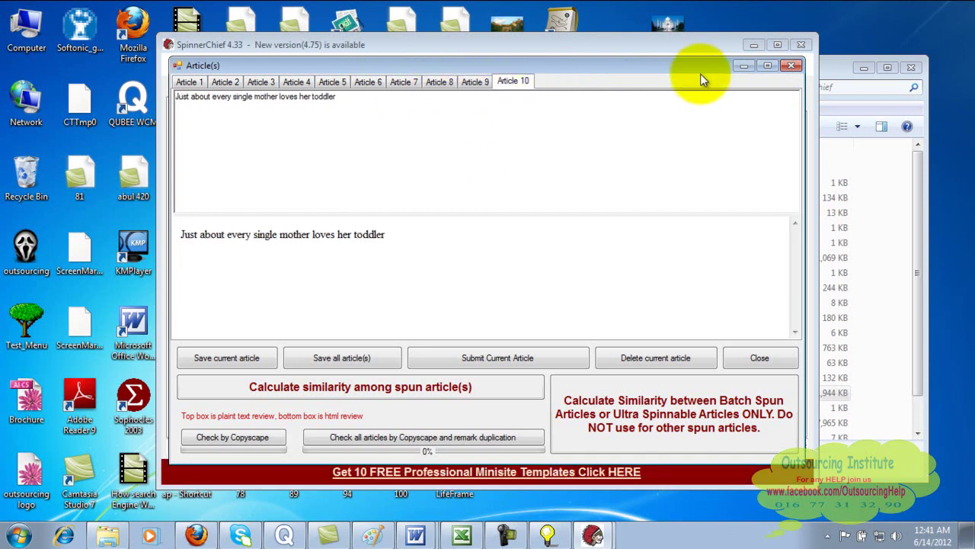
pyautogui.click(788, 65)
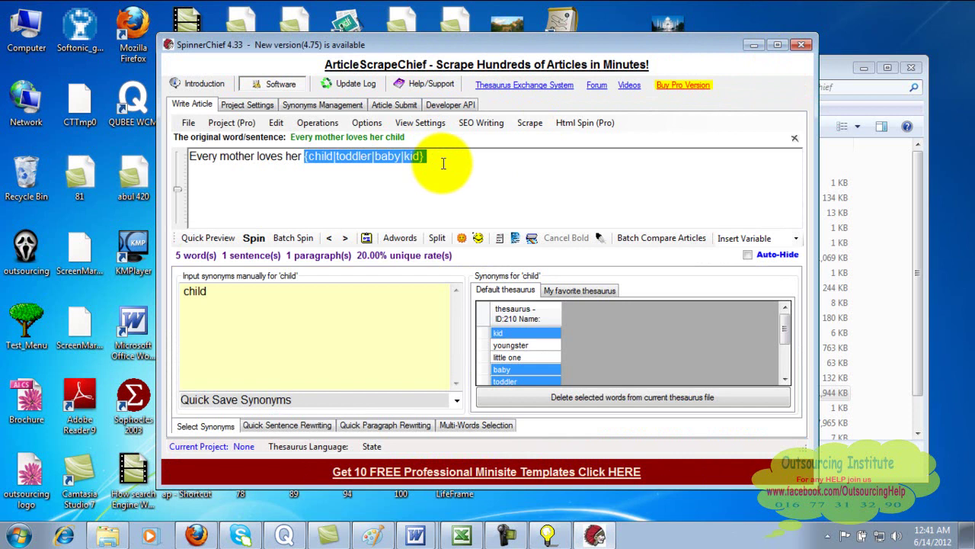
# - Replace the spin group with plain 'child' and reselect the word to reload its synonyms
pyautogui.press('Delete')
pyautogui.write('child')
pyautogui.press('BackSpace')
pyautogui.press('BackSpace')
pyautogui.press('BackSpace')
pyautogui.press('BackSpace')
pyautogui.press('BackSpace')
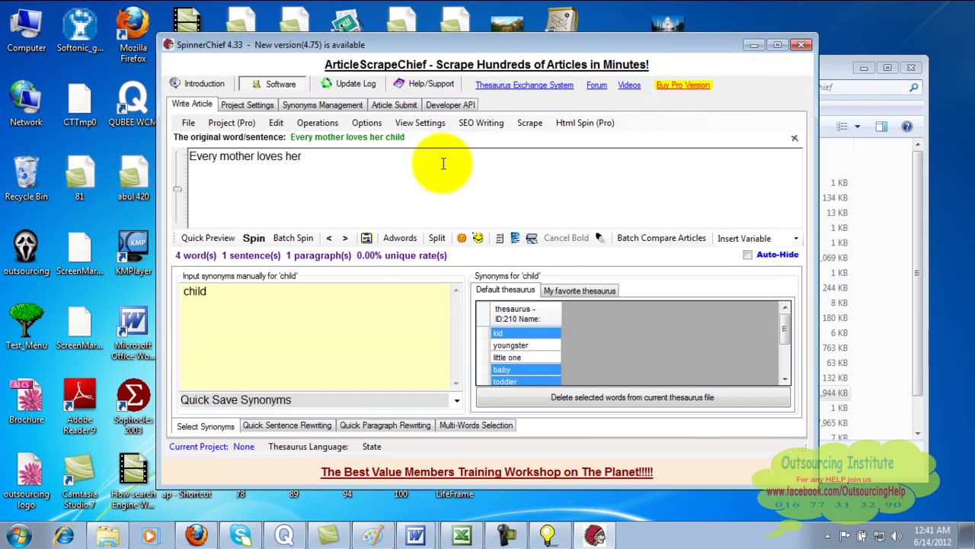
pyautogui.write('child')
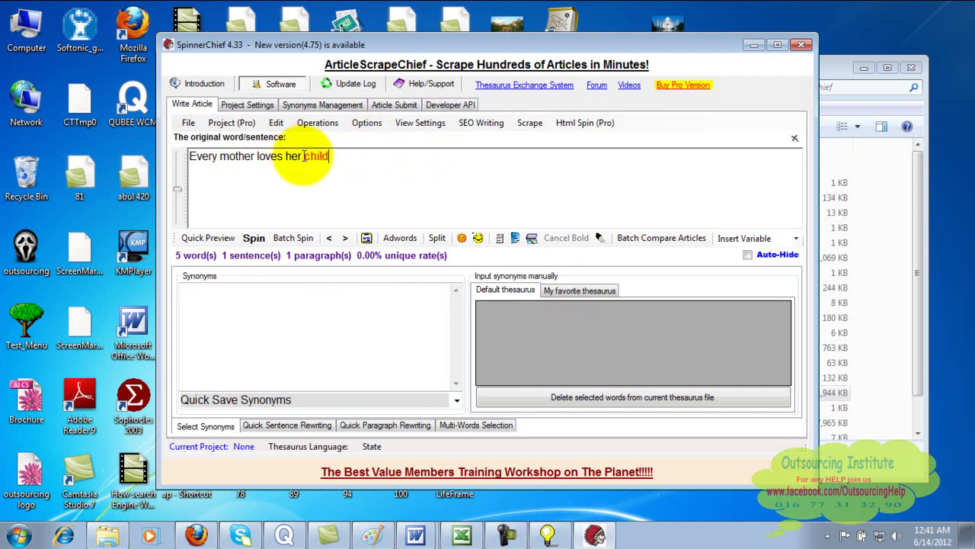
pyautogui.moveTo(304, 155); pyautogui.dragTo(348, 157)
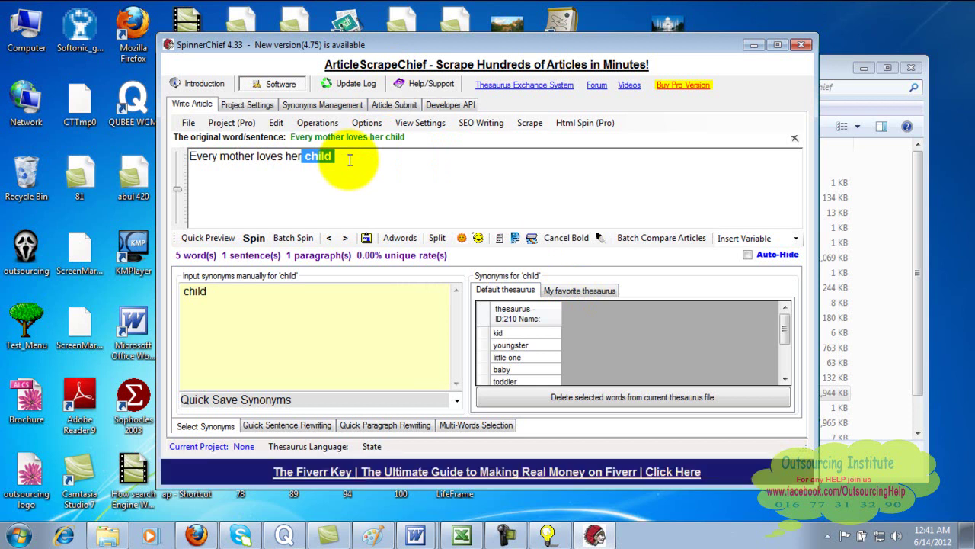
pyautogui.click(349, 159)
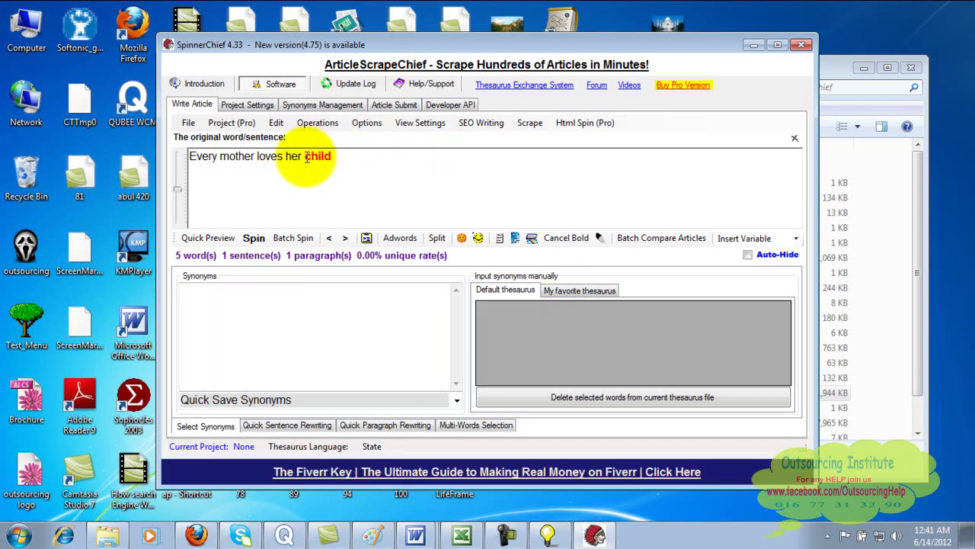
pyautogui.moveTo(306, 156); pyautogui.dragTo(338, 157)
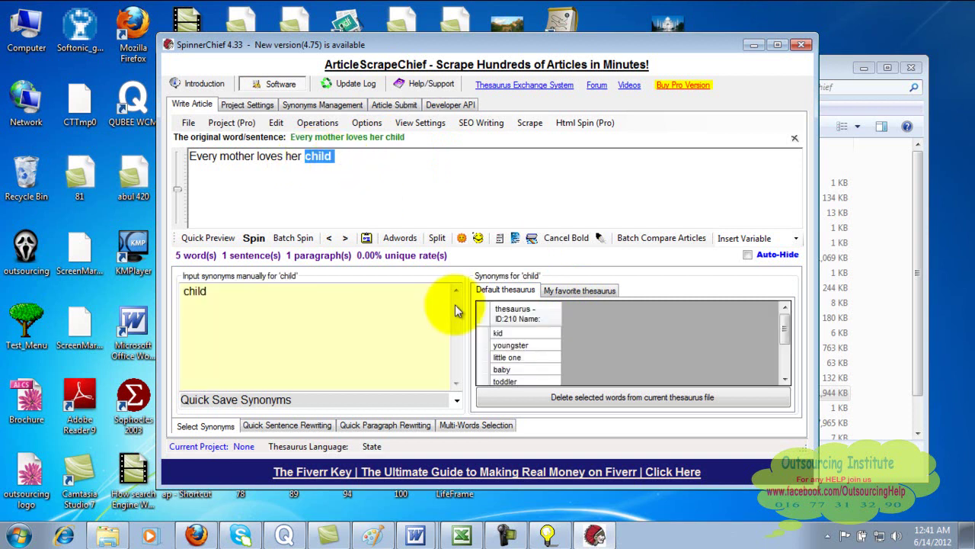
# - Select 'mother' and add 'mom' and 'new mother' as its synonyms
pyautogui.doubleClick(238, 156)
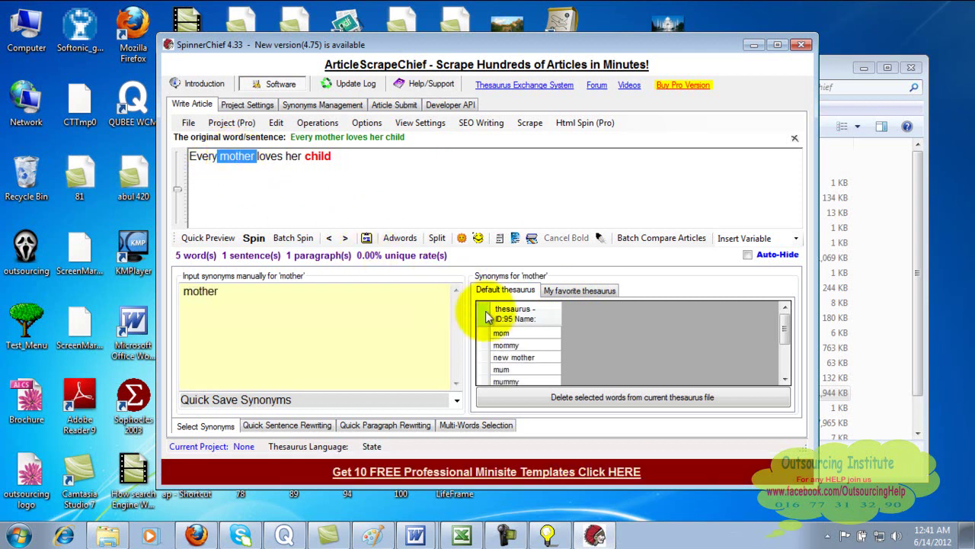
pyautogui.moveTo(520, 344); pyautogui.dragTo(523, 346)
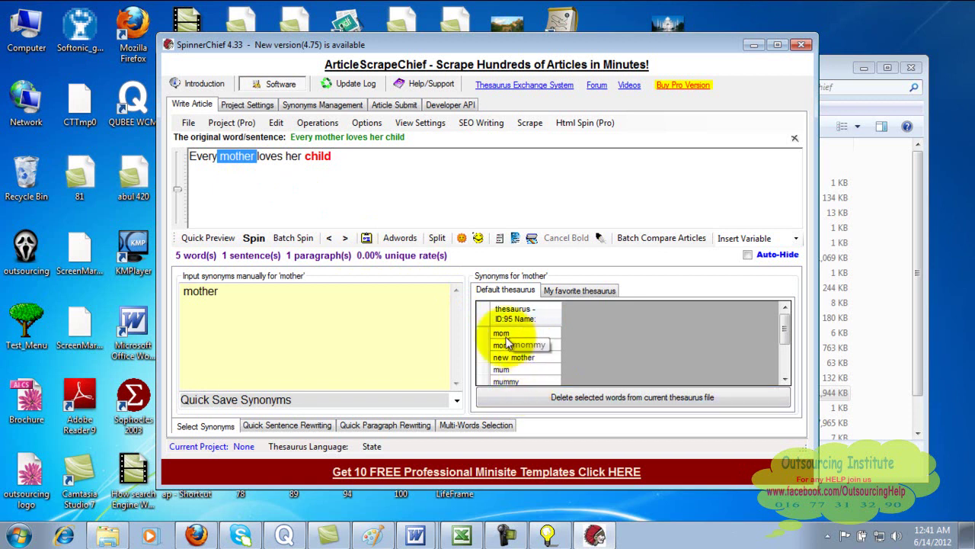
pyautogui.click(505, 334)
pyautogui.click(517, 358)
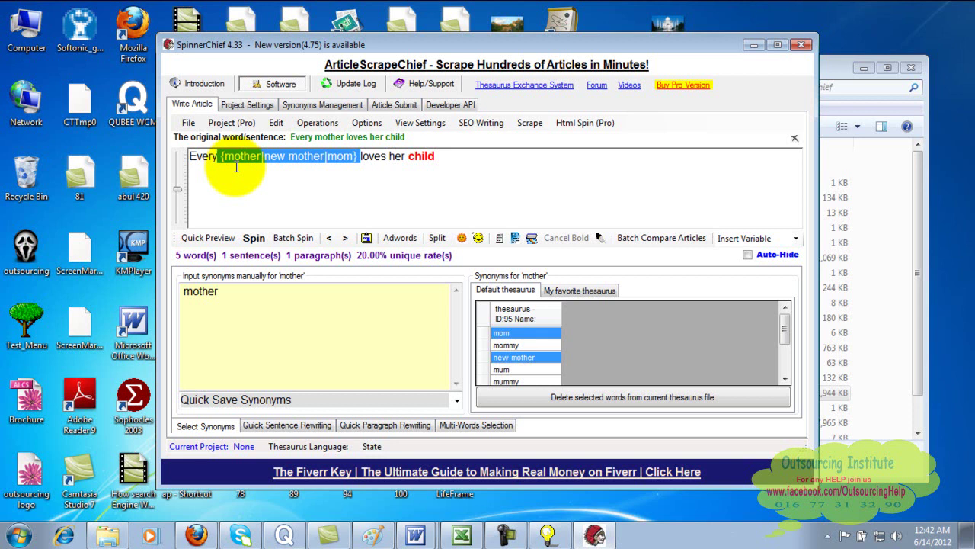
# - Delete the spun sentence, retype plain 'Every mother loves her child', and reselect 'child'
pyautogui.click(423, 156)
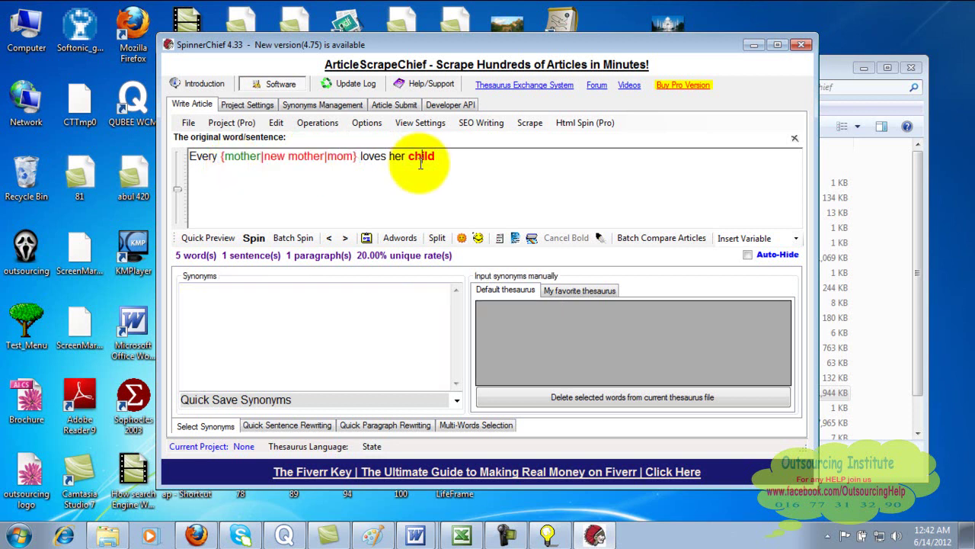
pyautogui.moveTo(454, 161); pyautogui.dragTo(180, 157)
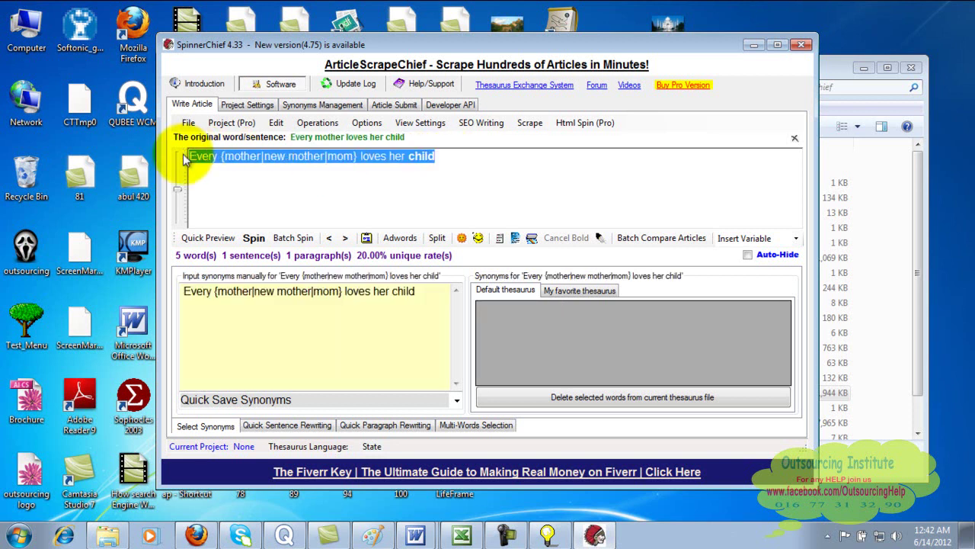
pyautogui.press('Delete')
pyautogui.write('Ev')
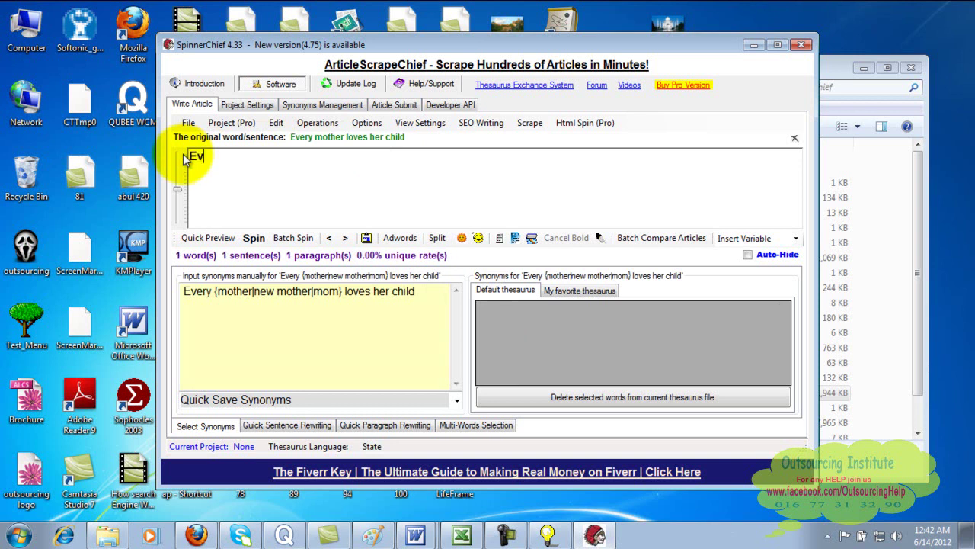
pyautogui.write('ery mother loves her child')
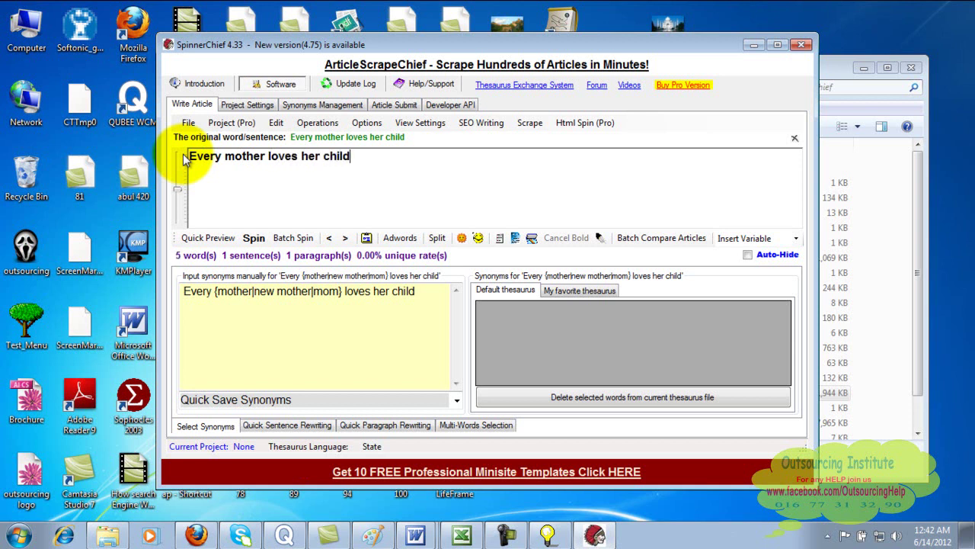
pyautogui.click(375, 159)
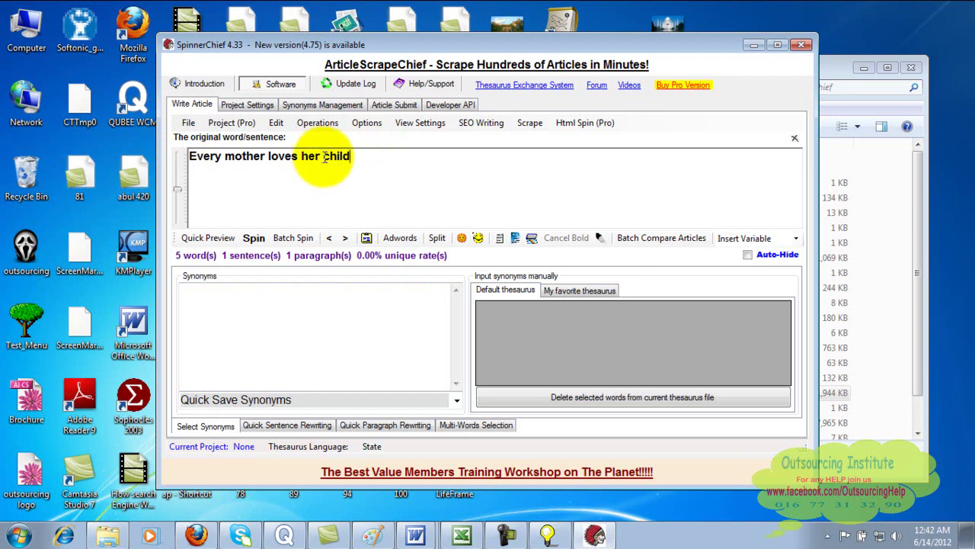
pyautogui.moveTo(324, 156); pyautogui.dragTo(365, 154)
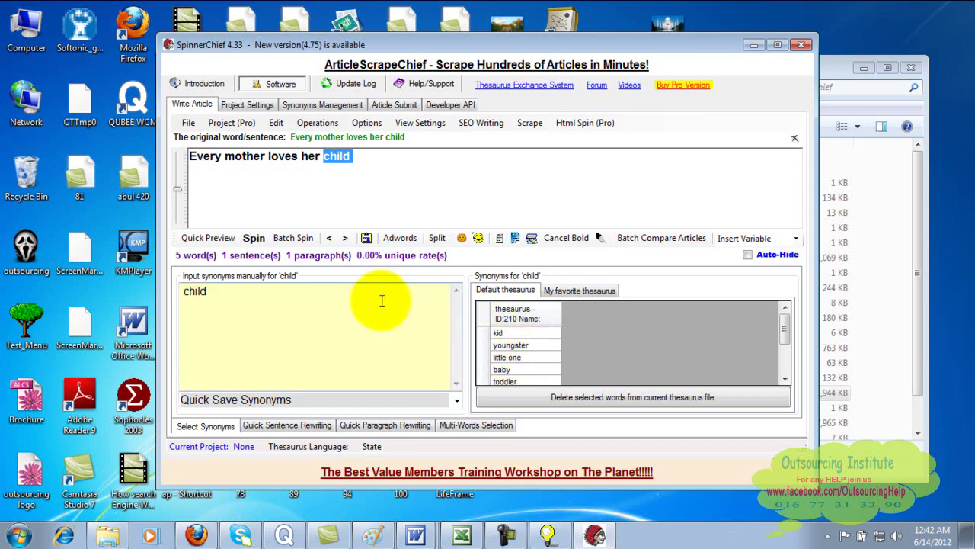
pyautogui.click(315, 200)
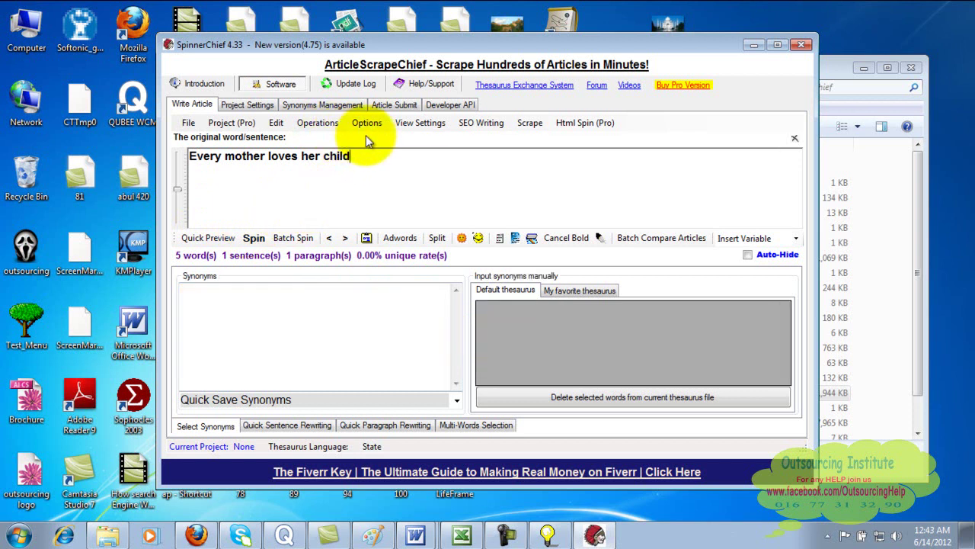
# - Identify default-thesaurus synonyms for all five words of 'Every mother loves her child'
pyautogui.click(333, 125)
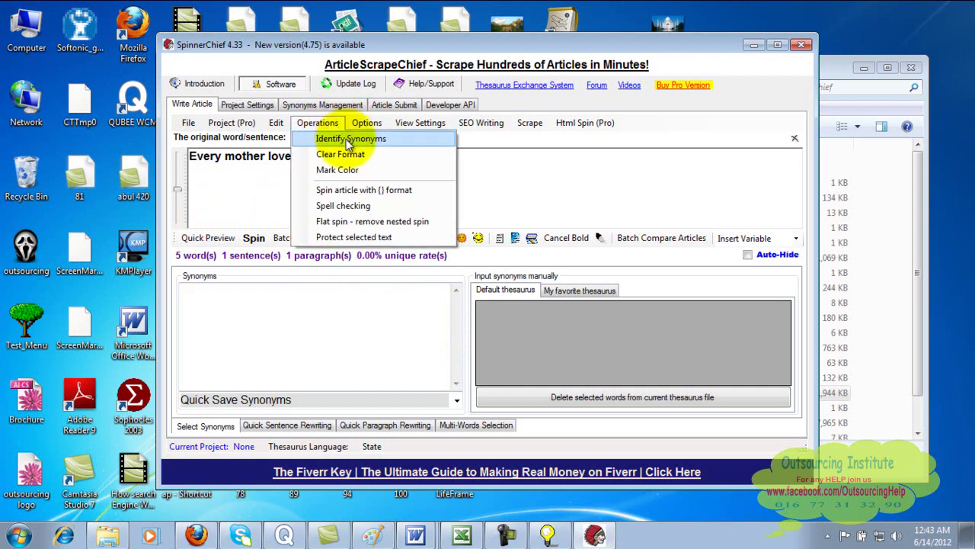
pyautogui.click(346, 139)
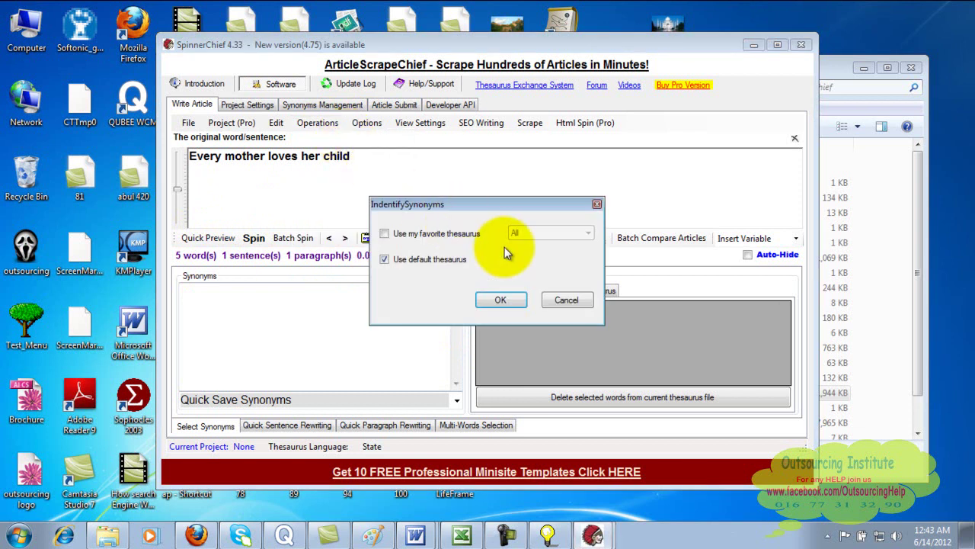
pyautogui.click(501, 300)
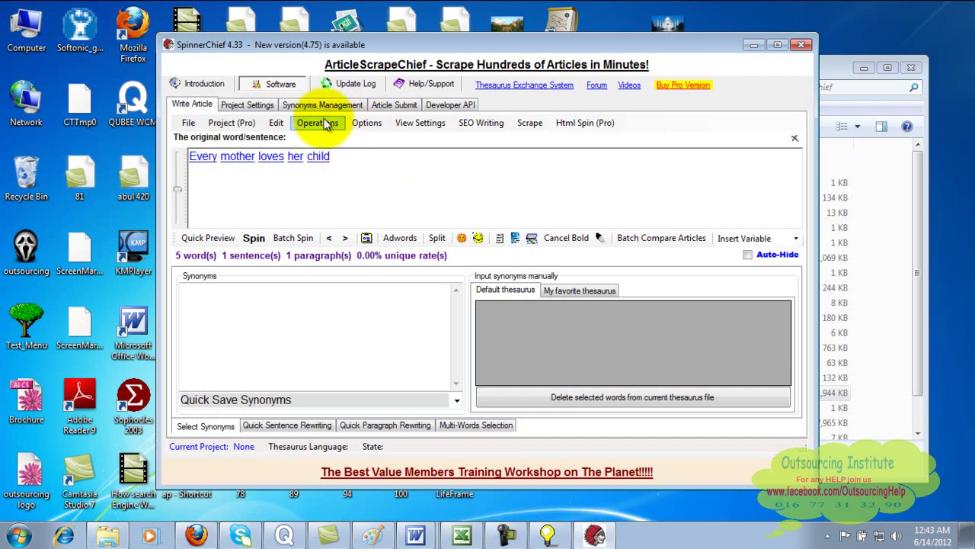
# - Spin 10 articles, keeping article amount 10 and changing auto-spin frequency from 3 to 4
pyautogui.click(263, 243)
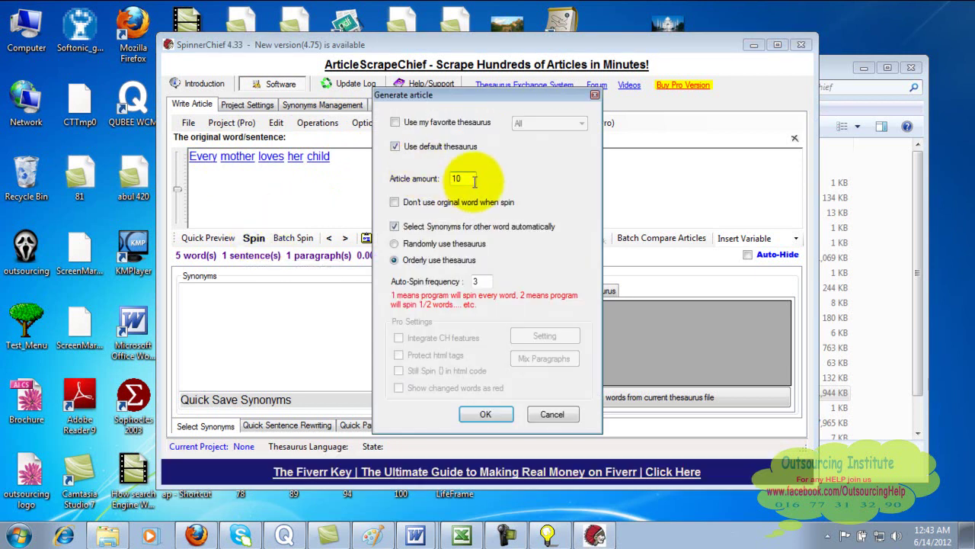
pyautogui.write('0')
pyautogui.press('BackSpace')
pyautogui.click(485, 282)
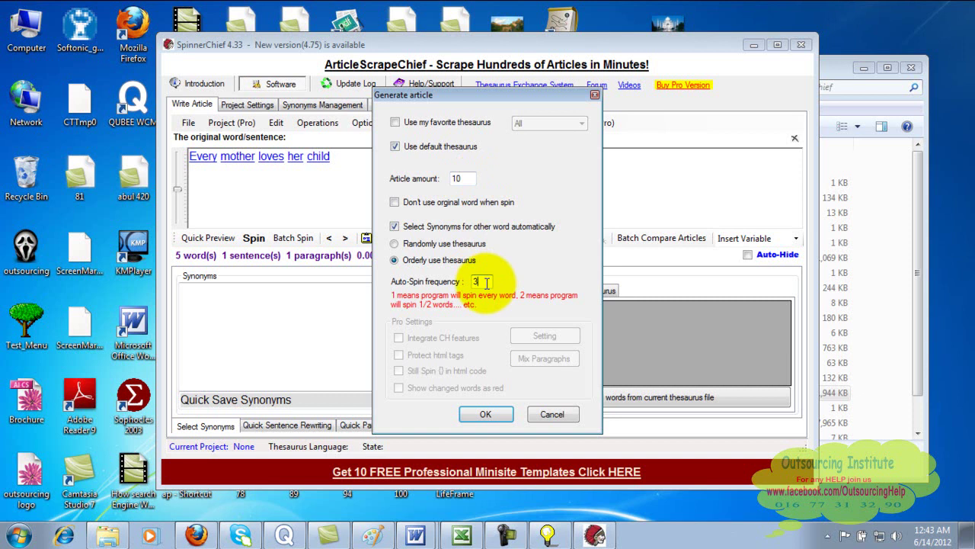
pyautogui.press('BackSpace')
pyautogui.write('4')
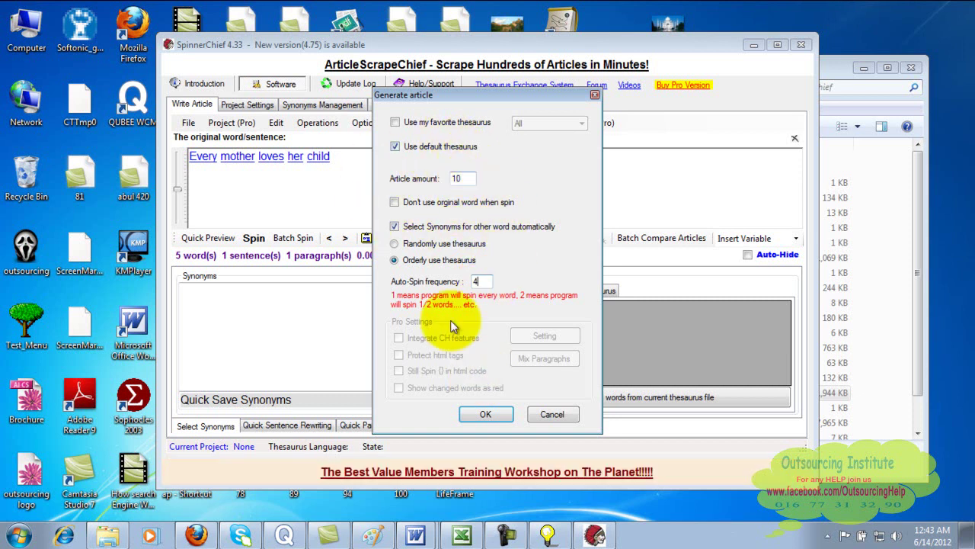
pyautogui.click(487, 415)
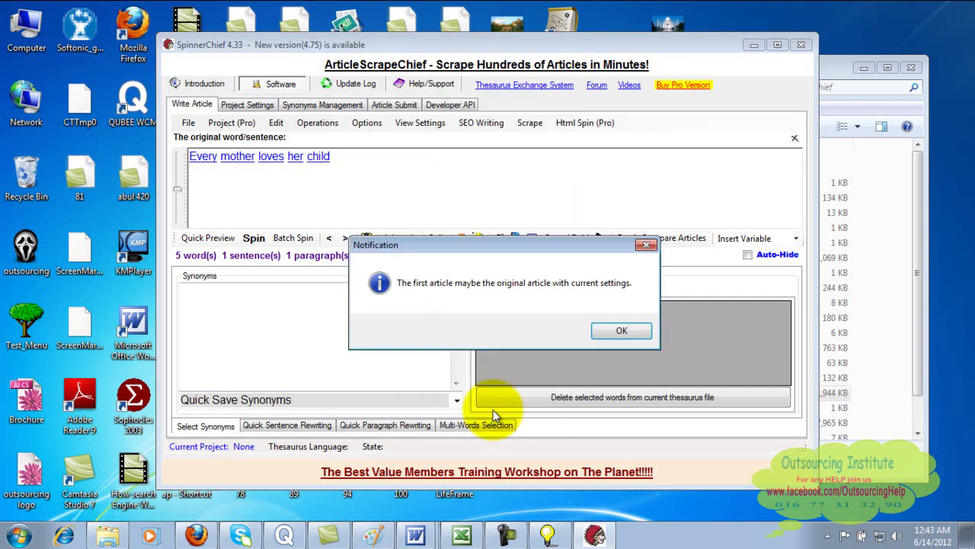
# - Review spun sentence variants Article 2 through Article 8, then close the Article(s) window
pyautogui.click(629, 332)
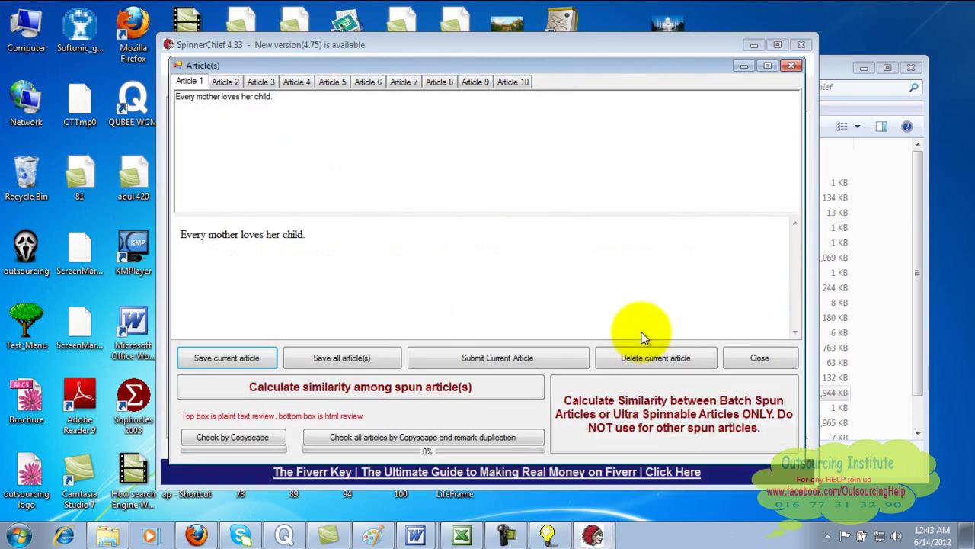
pyautogui.click(218, 84)
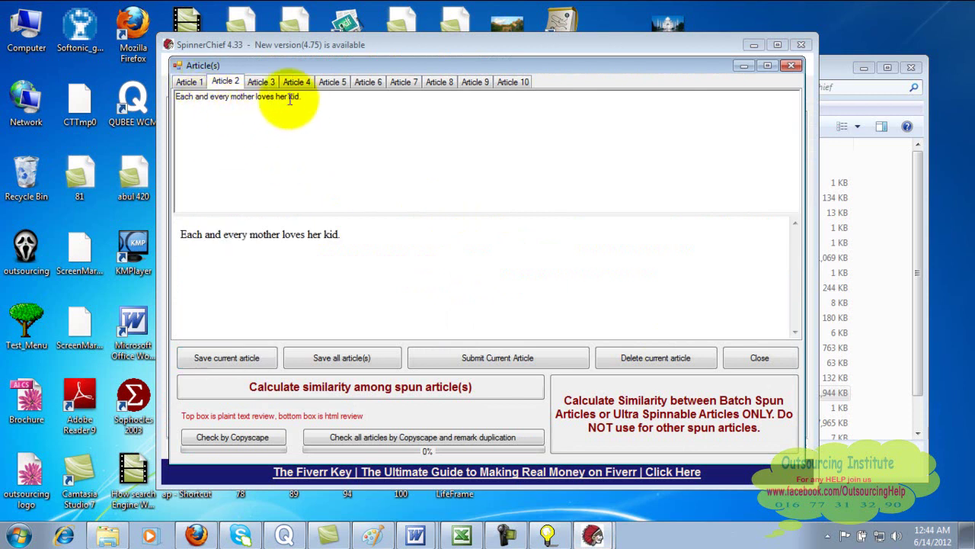
pyautogui.click(258, 81)
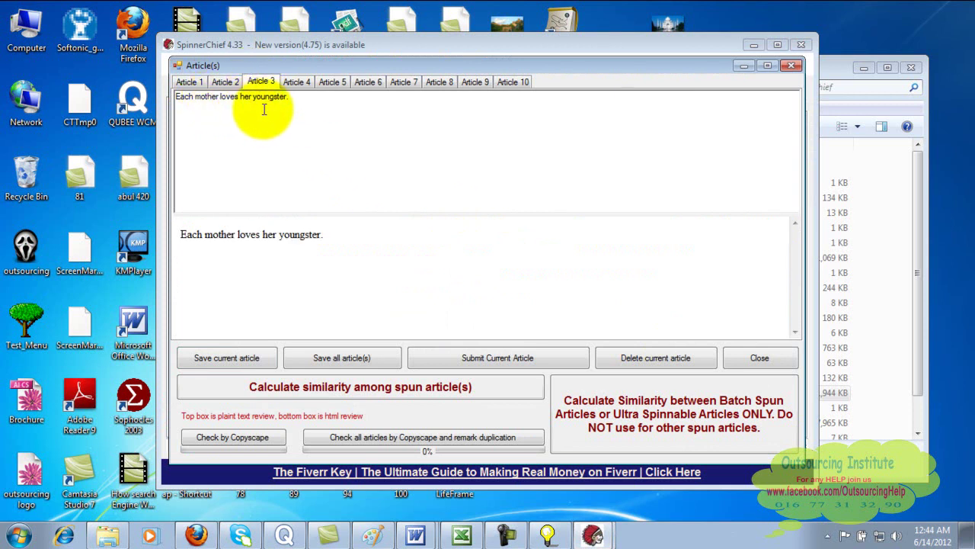
pyautogui.click(297, 82)
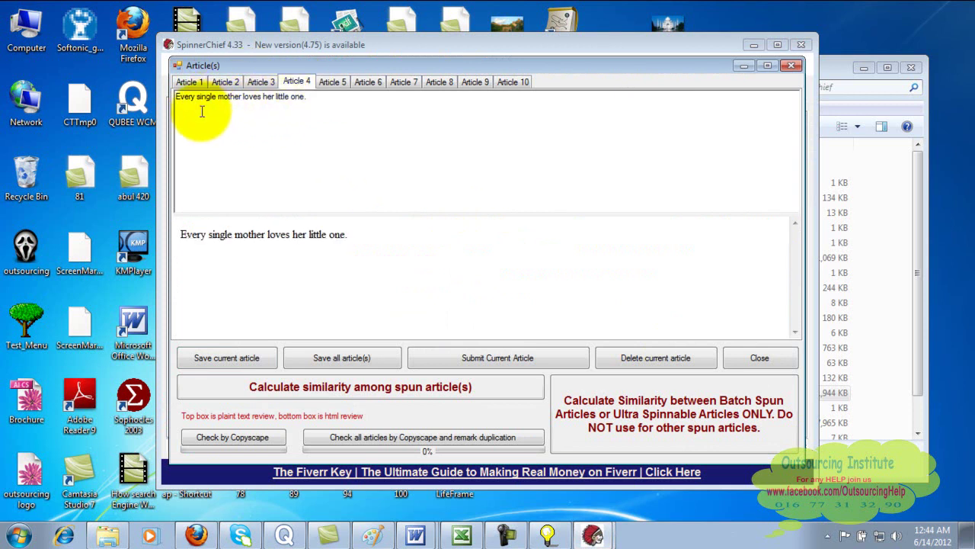
pyautogui.click(327, 85)
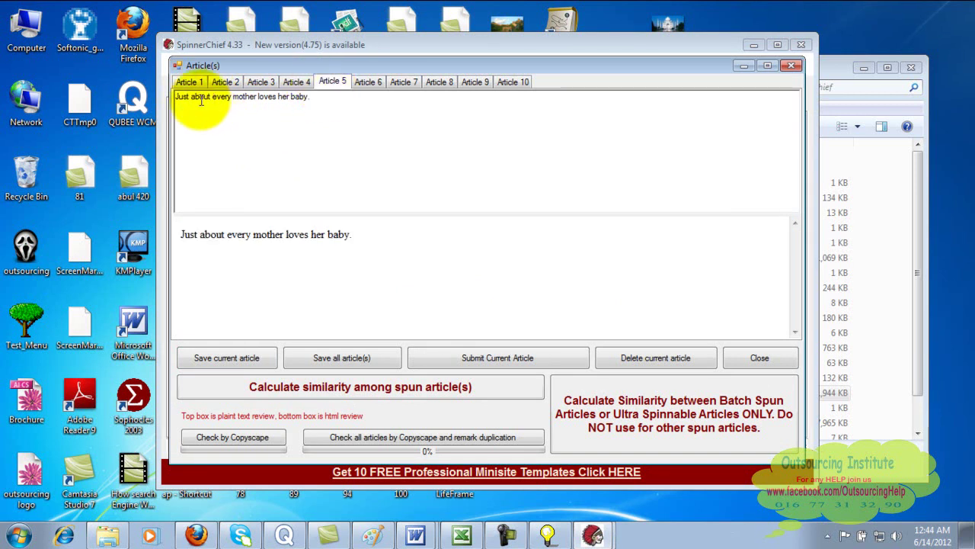
pyautogui.click(367, 84)
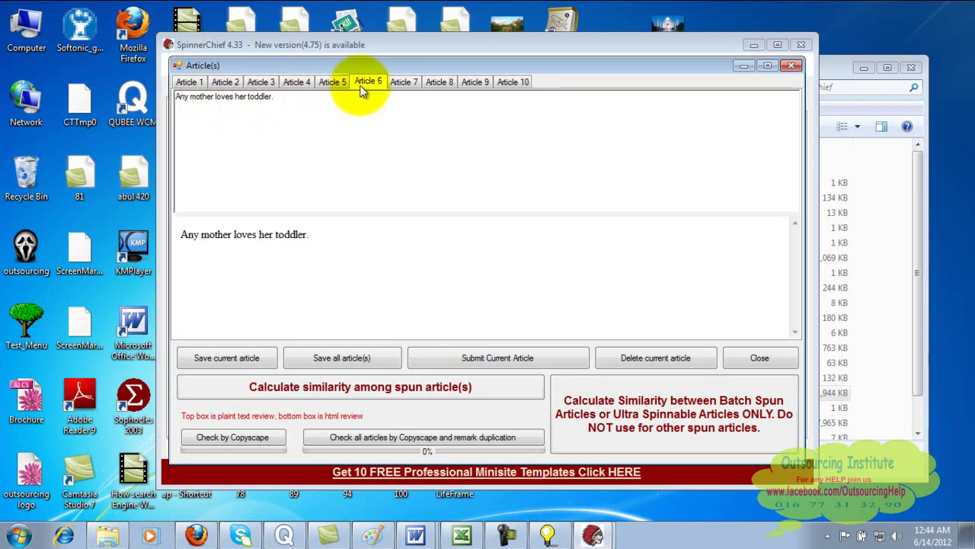
pyautogui.click(406, 83)
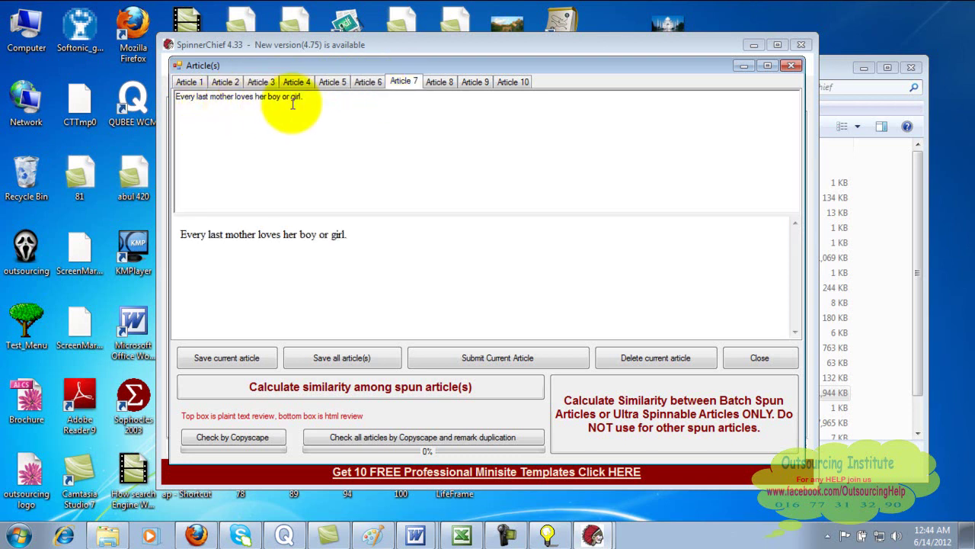
pyautogui.click(439, 85)
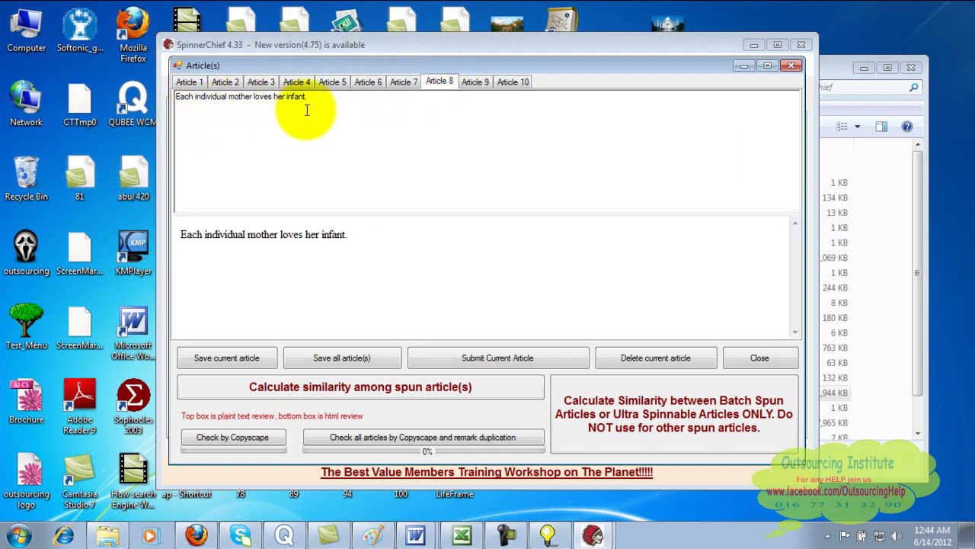
pyautogui.click(793, 67)
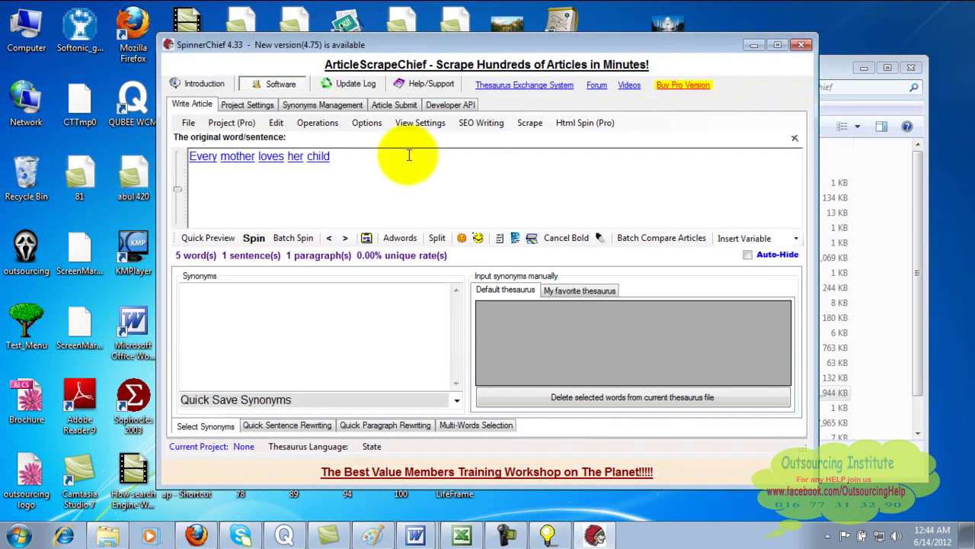
# - Delete 'Every mother loves her child' so the article box shows 0 words
pyautogui.moveTo(410, 155); pyautogui.dragTo(130, 129)
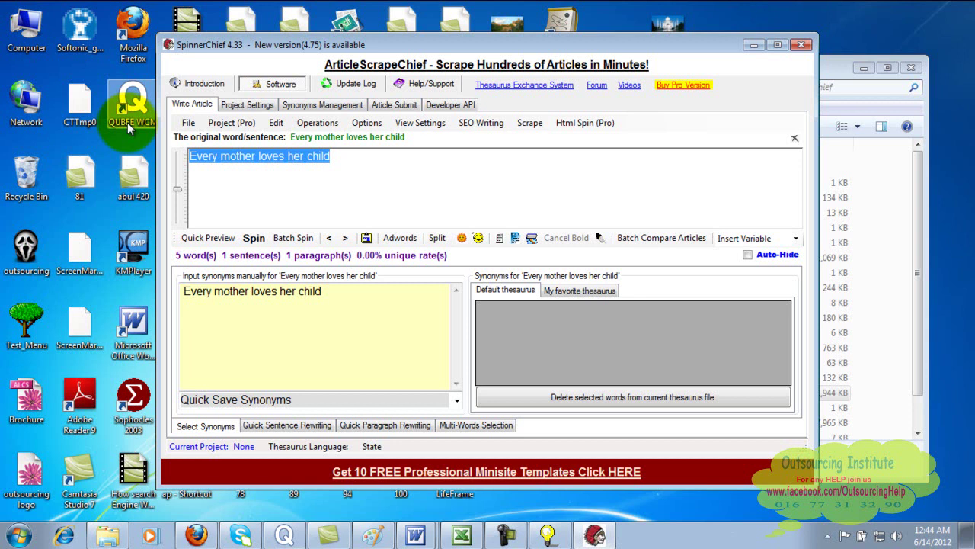
pyautogui.press('Delete')
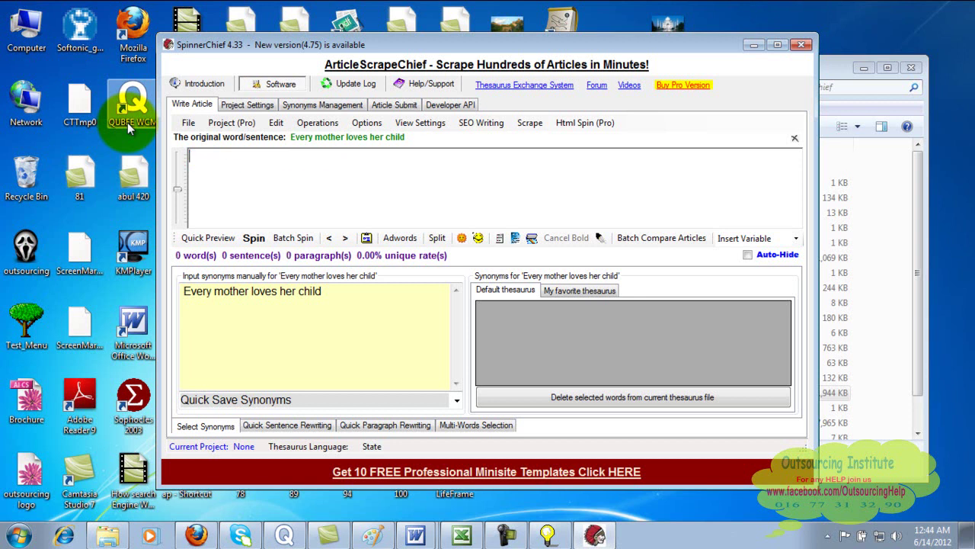
pyautogui.click(216, 171)
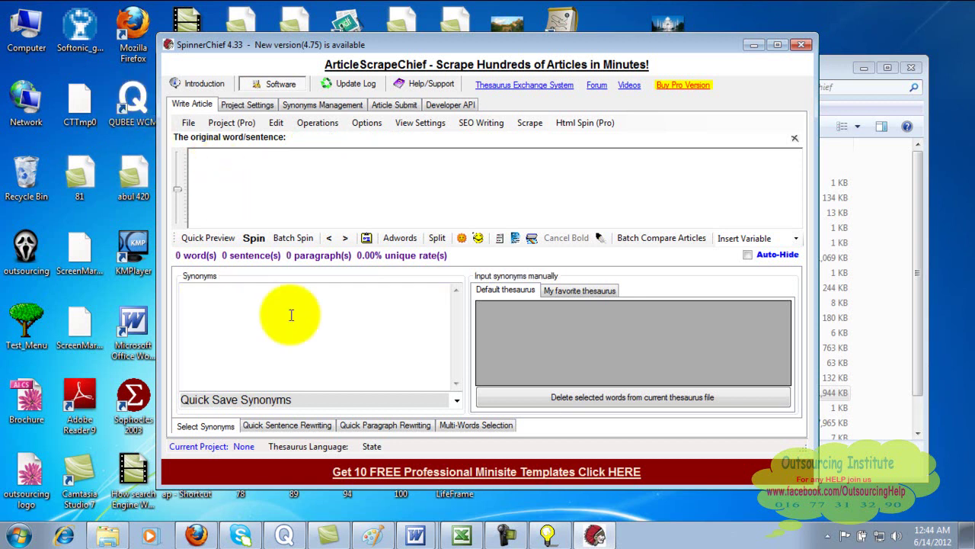
pyautogui.click(412, 536)
# - Copy the whole car fuel-saving article from Word's Document2 to the clipboard
pyautogui.click(427, 500)
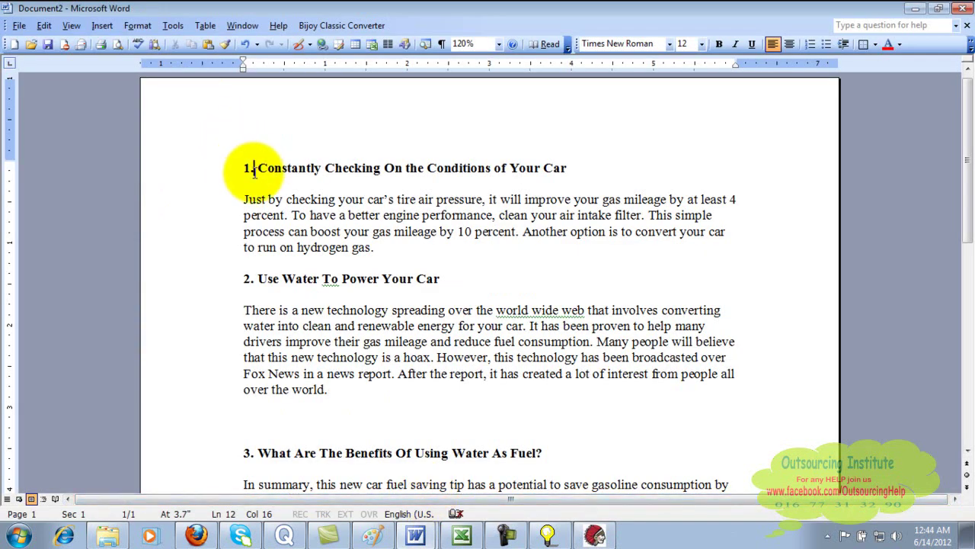
pyautogui.hotkey('ctrl', 'a')
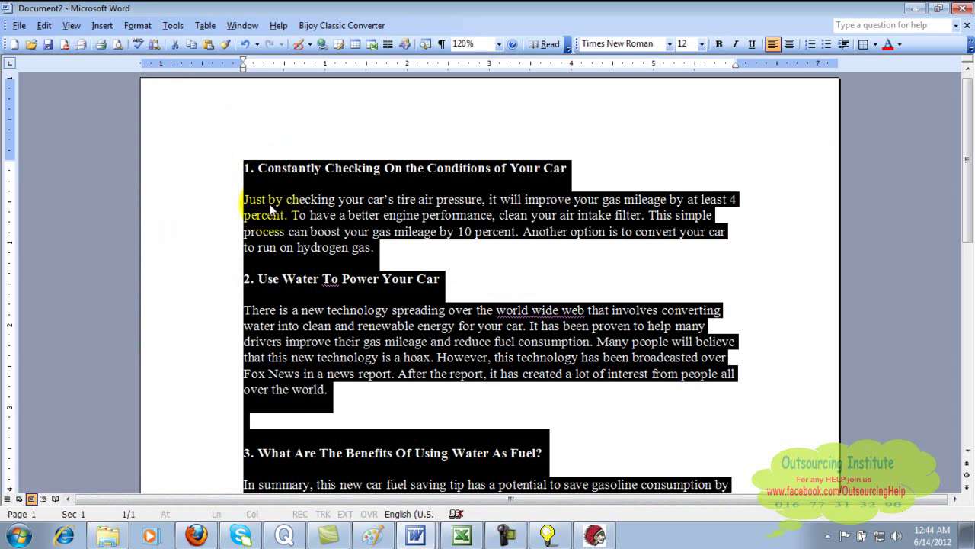
pyautogui.rightClick(269, 204)
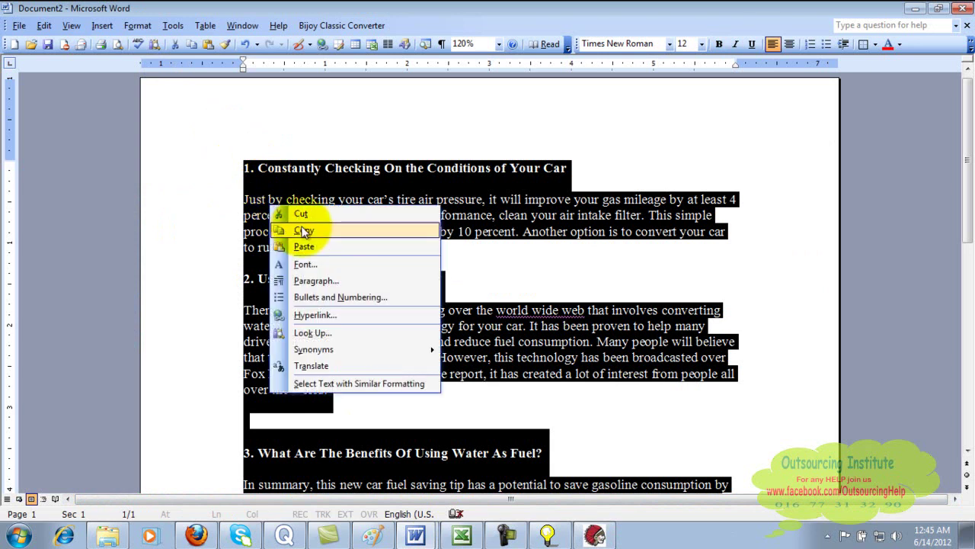
pyautogui.click(304, 231)
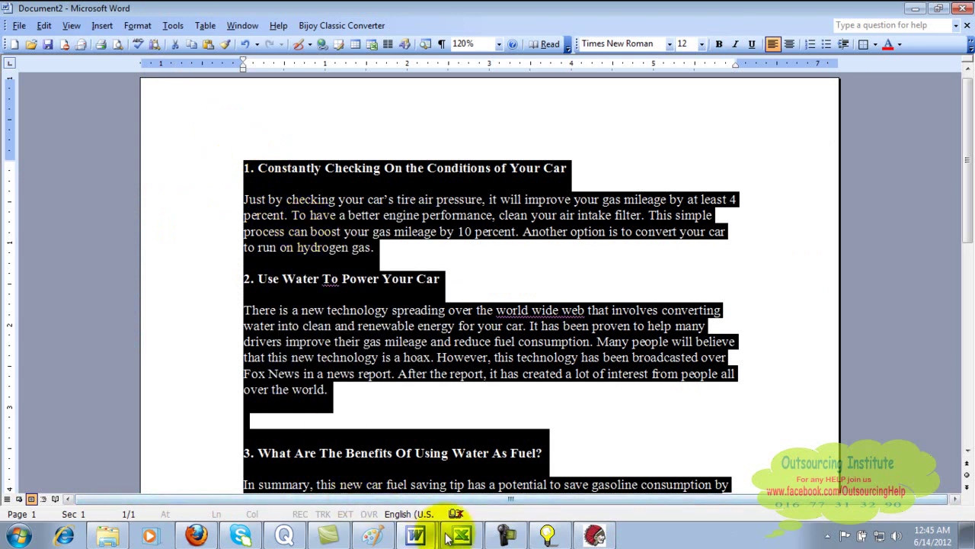
pyautogui.click(593, 536)
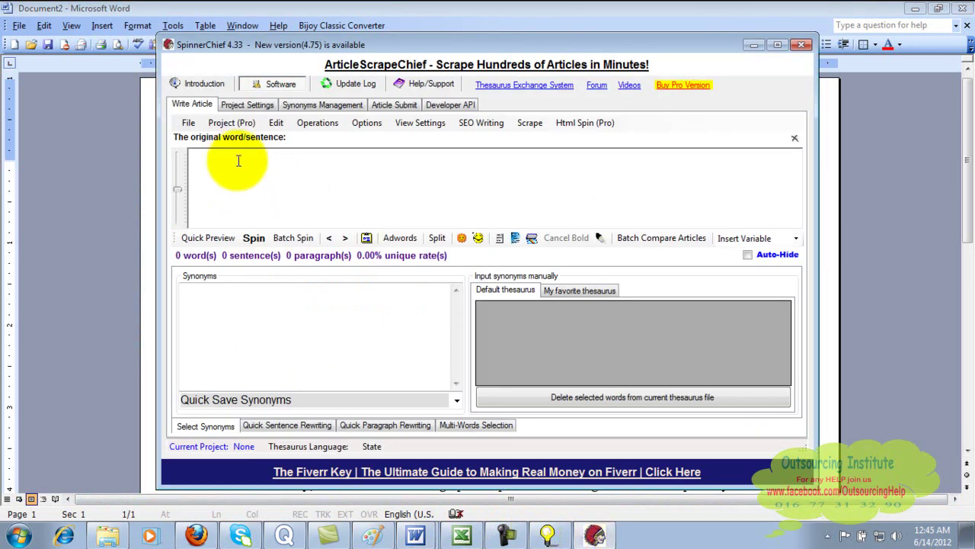
# - Paste the car-fuel article into the original-text box, giving 273 words in 21 sentences
pyautogui.rightClick(239, 160)
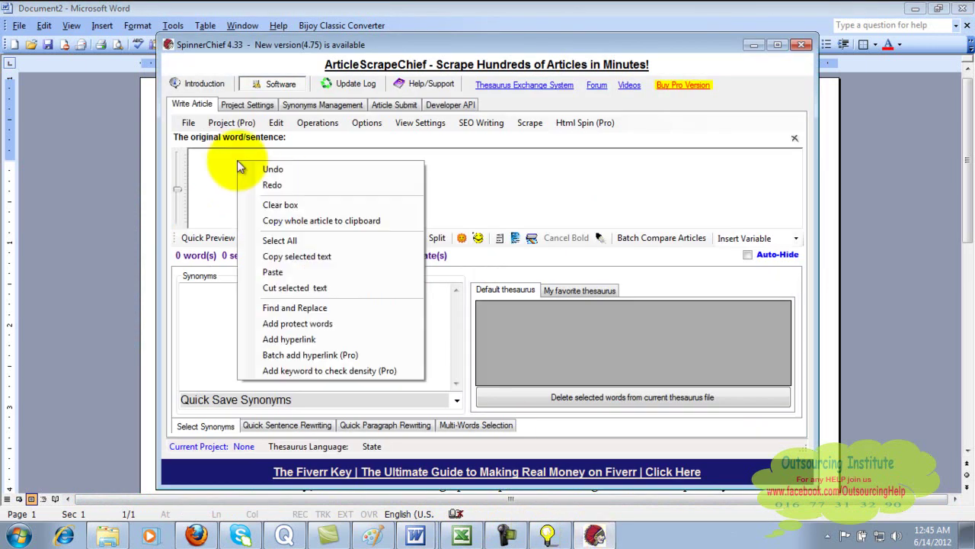
pyautogui.click(297, 271)
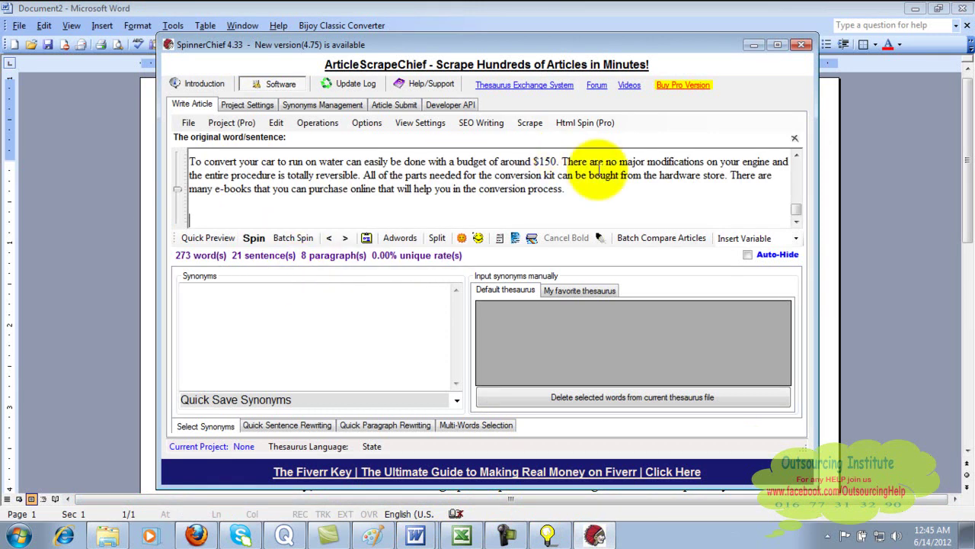
pyautogui.click(795, 167)
pyautogui.click(797, 171)
pyautogui.click(797, 171)
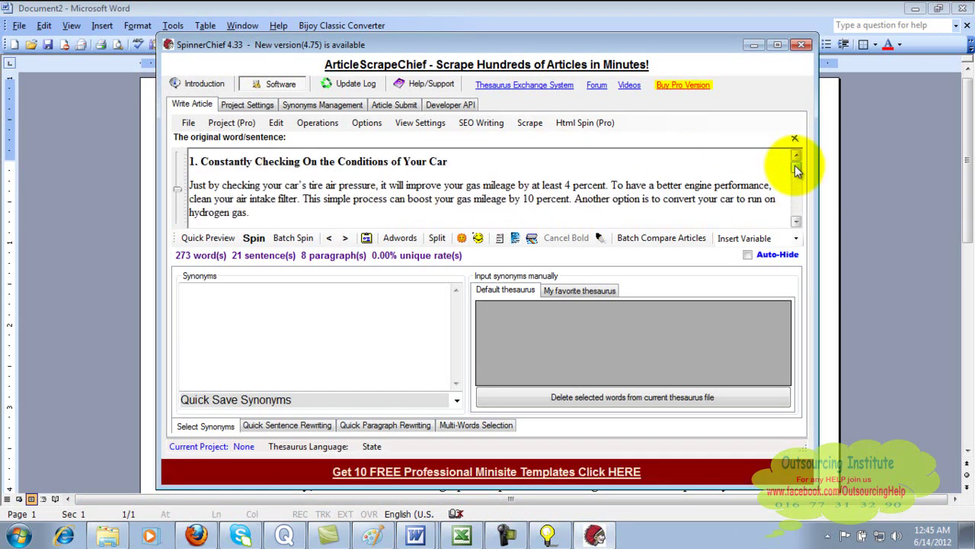
# - Mark synonyms across the pasted car-fuel article using the default thesaurus
pyautogui.click(313, 124)
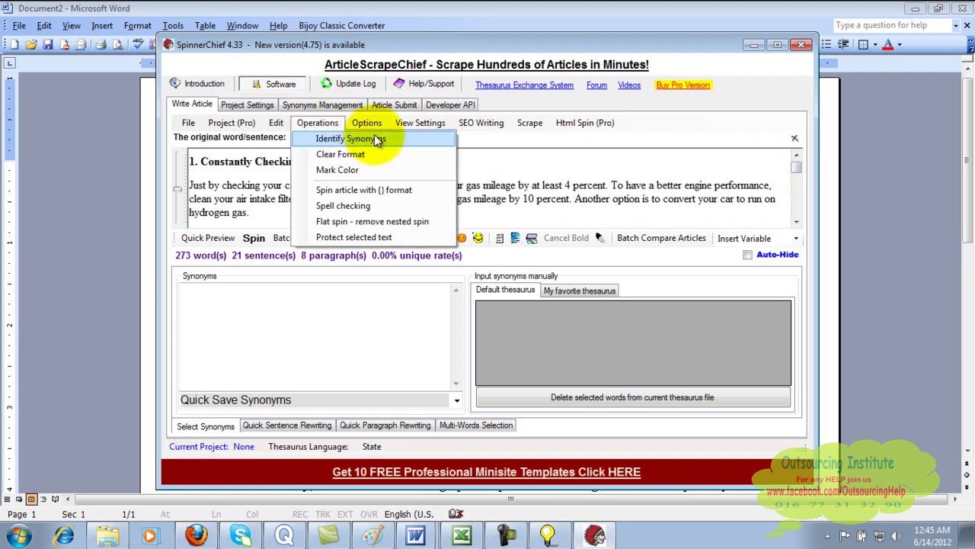
pyautogui.click(377, 140)
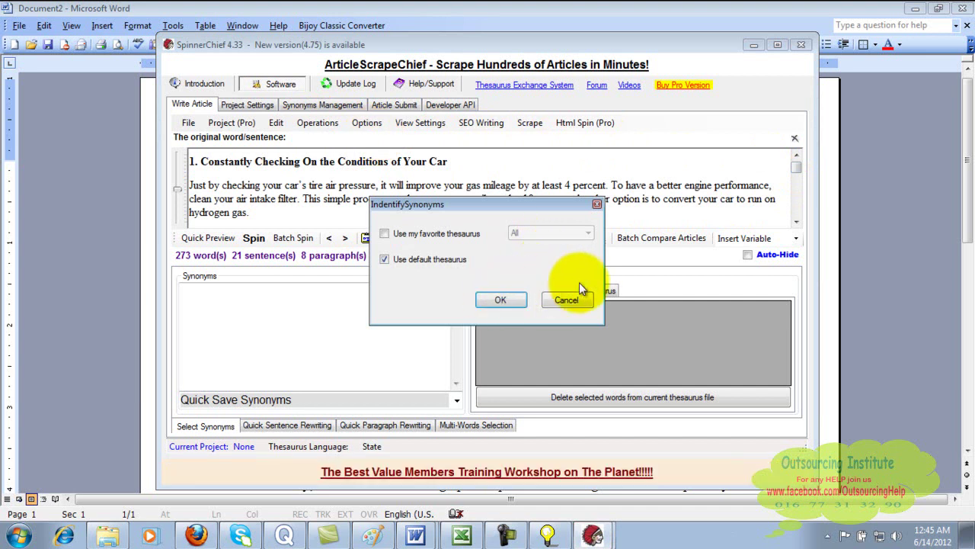
pyautogui.click(501, 300)
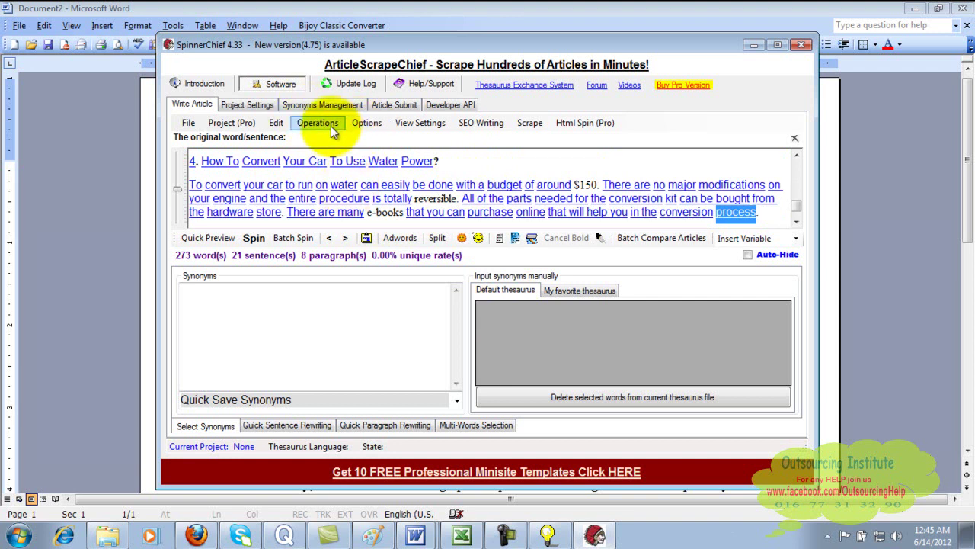
# - Spin 10 versions of the article at auto-spin frequency 4 and dismiss the notice
pyautogui.click(255, 242)
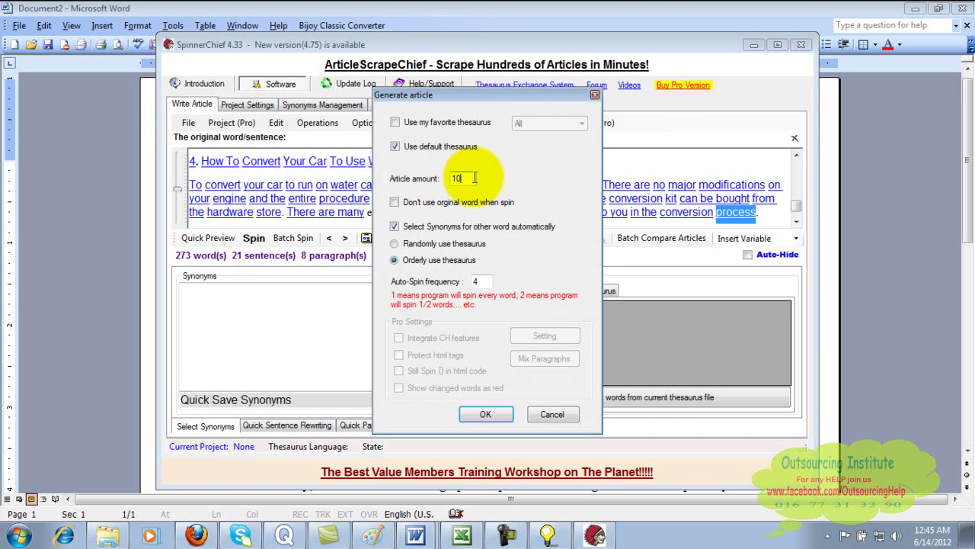
pyautogui.click(485, 282)
pyautogui.click(486, 413)
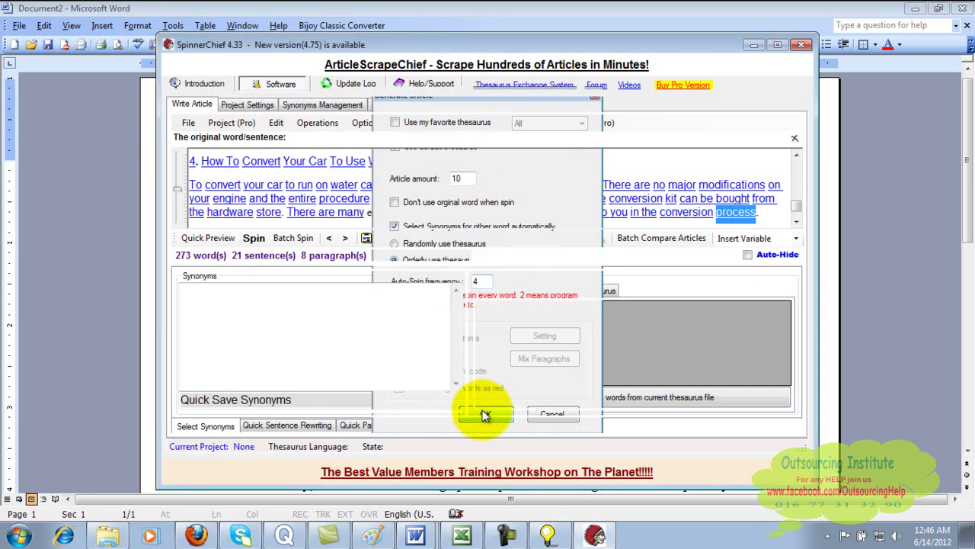
pyautogui.click(632, 333)
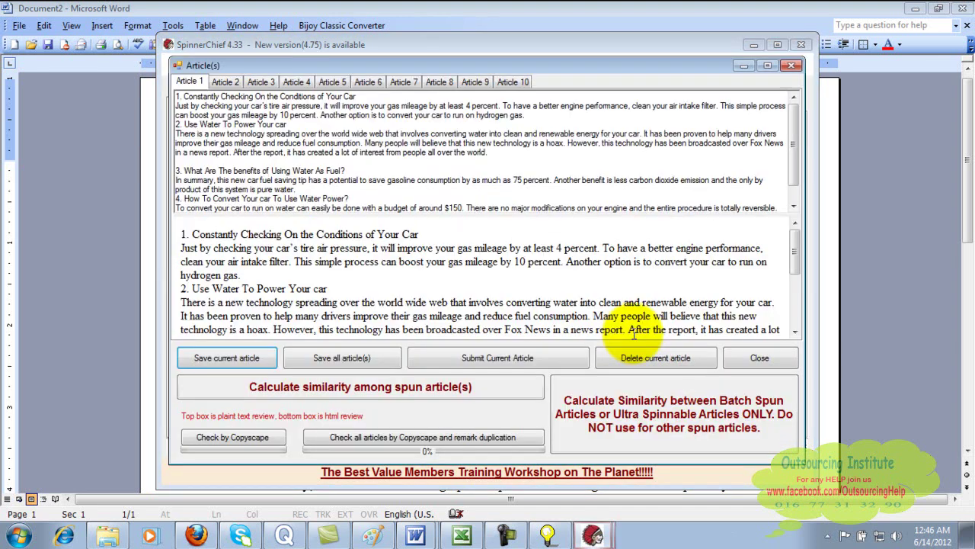
# - Review Articles 2, 3 and 4, trying partial selections of Article 4's text
pyautogui.click(231, 82)
pyautogui.click(259, 82)
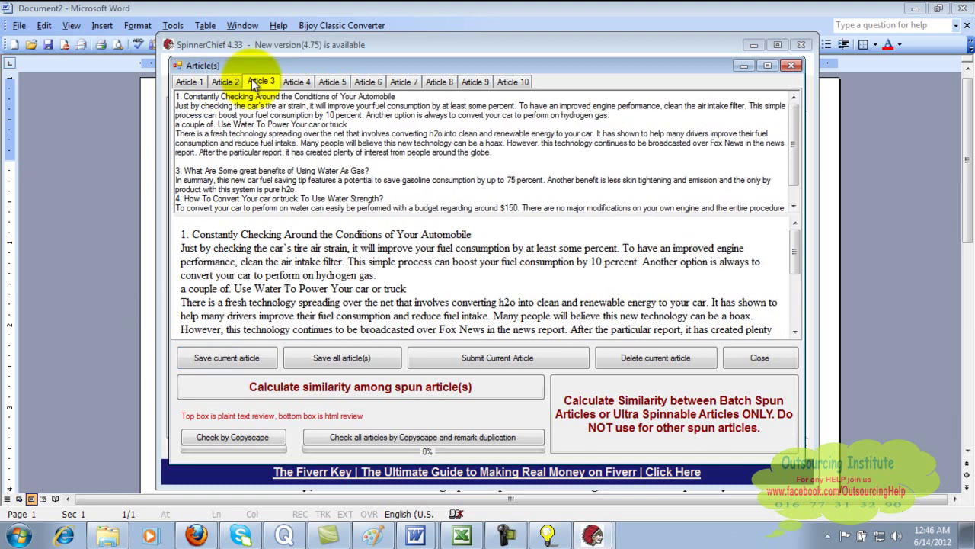
pyautogui.click(301, 82)
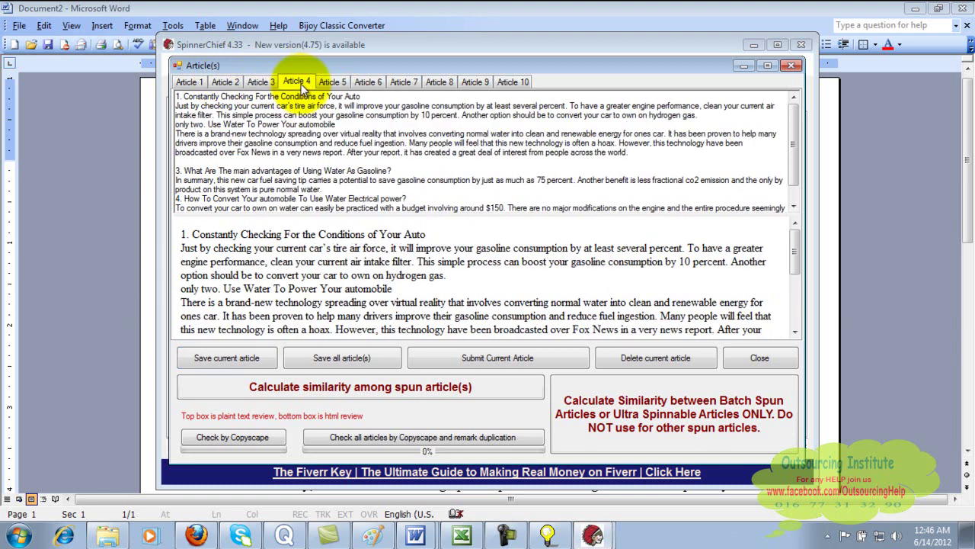
pyautogui.moveTo(176, 106); pyautogui.dragTo(379, 200)
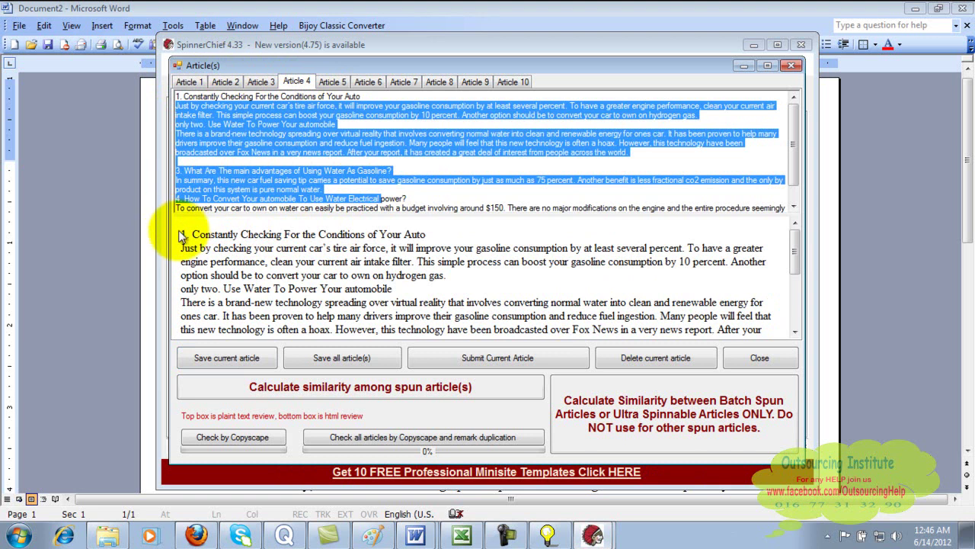
pyautogui.moveTo(181, 235); pyautogui.dragTo(434, 324)
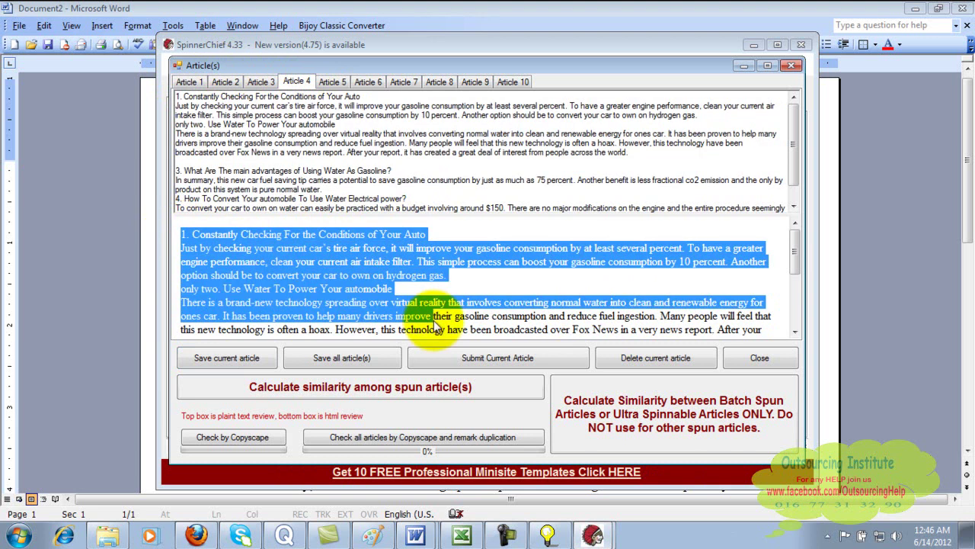
pyautogui.scroll(-3, 434, 324)
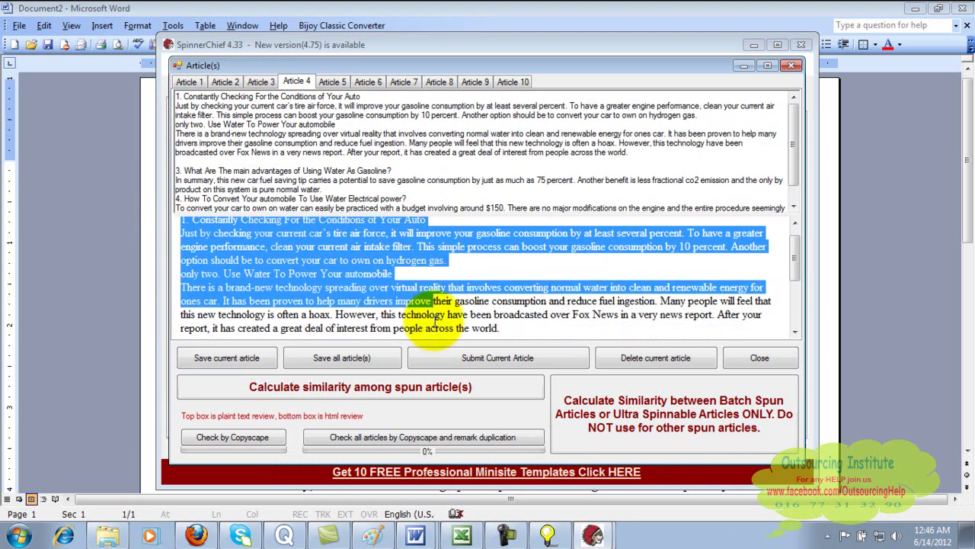
pyautogui.click(434, 320)
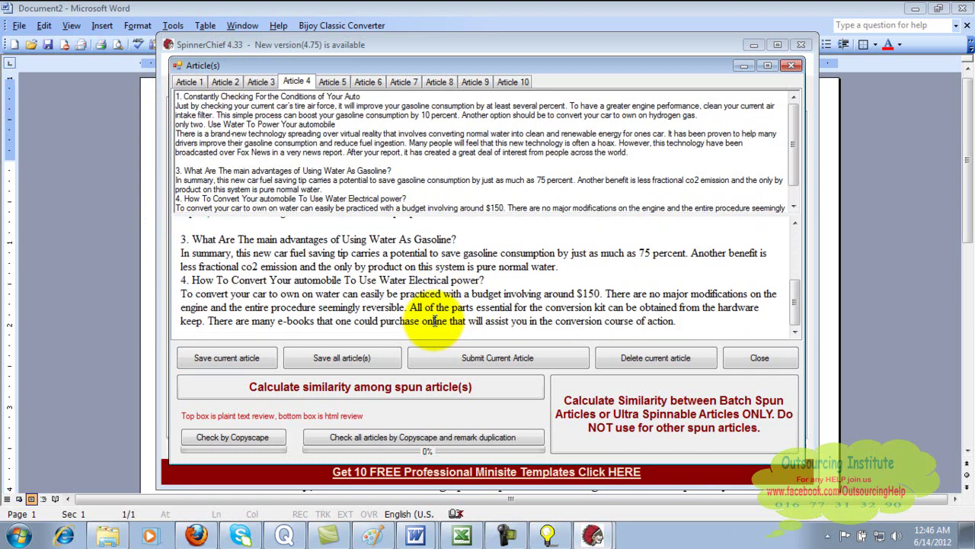
pyautogui.scroll(3, 434, 320)
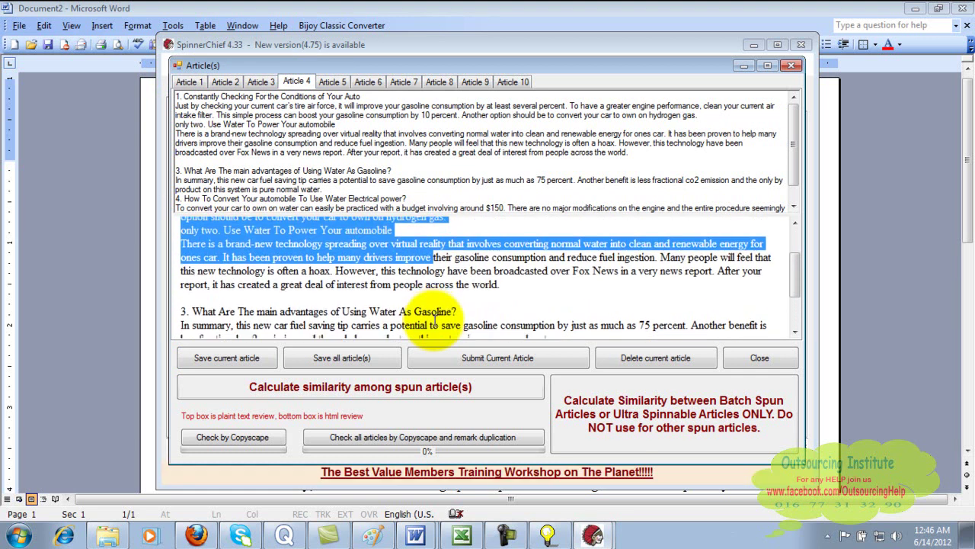
pyautogui.scroll(-1, 434, 321)
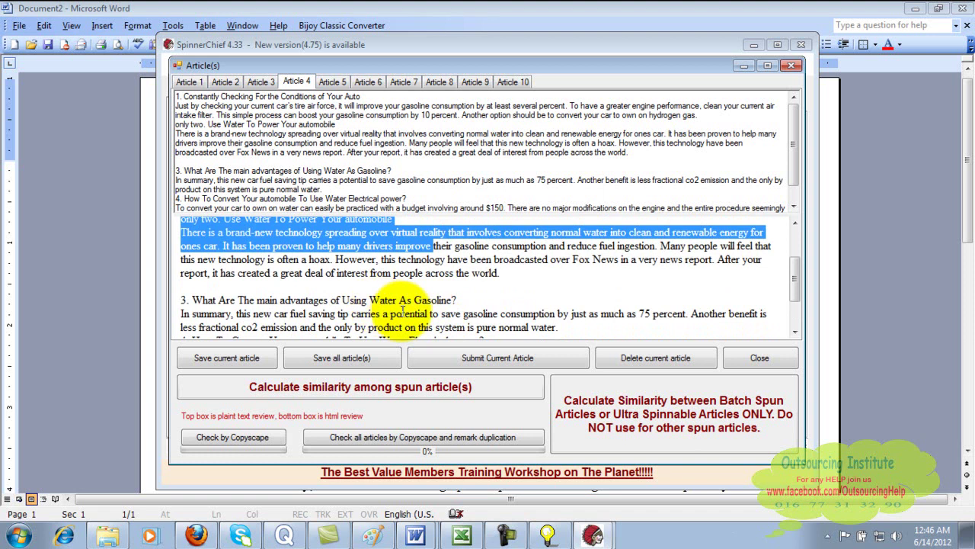
pyautogui.click(573, 251)
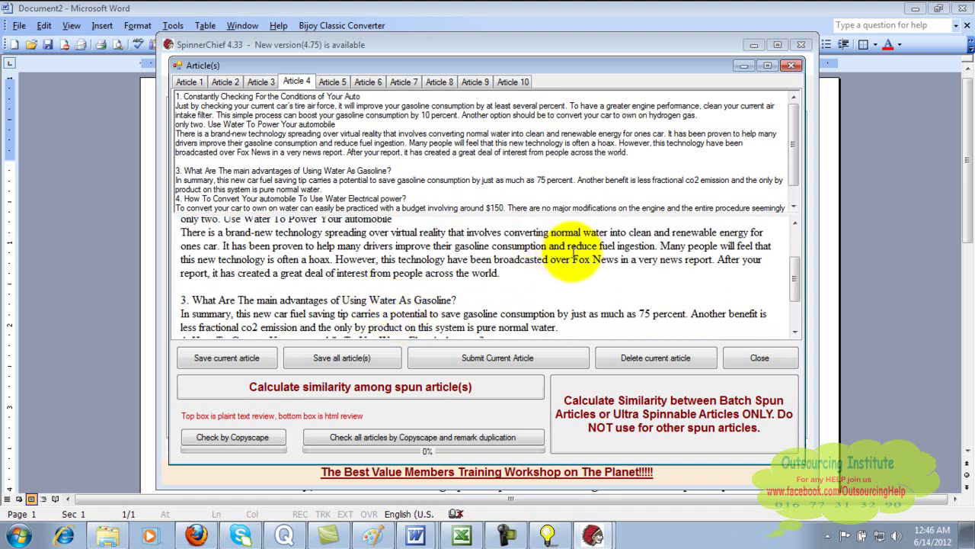
# - Select all of Article 4's formatted spun text and copy it to the clipboard
pyautogui.hotkey('ctrl', 'a')
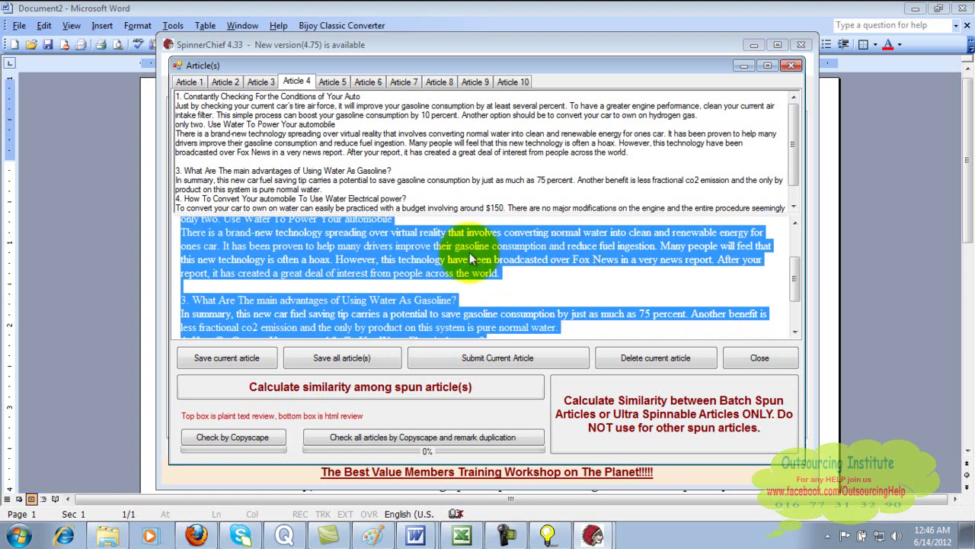
pyautogui.rightClick(432, 257)
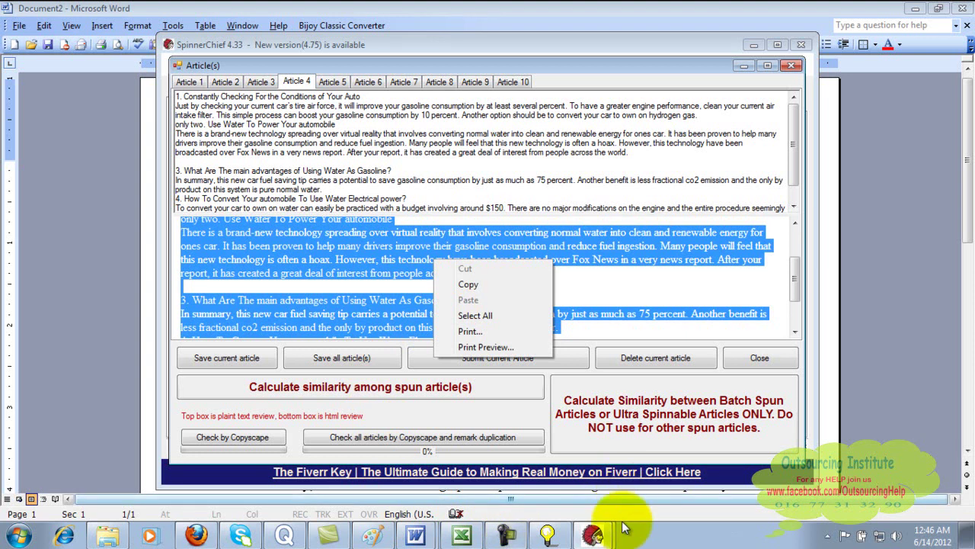
pyautogui.click(594, 533)
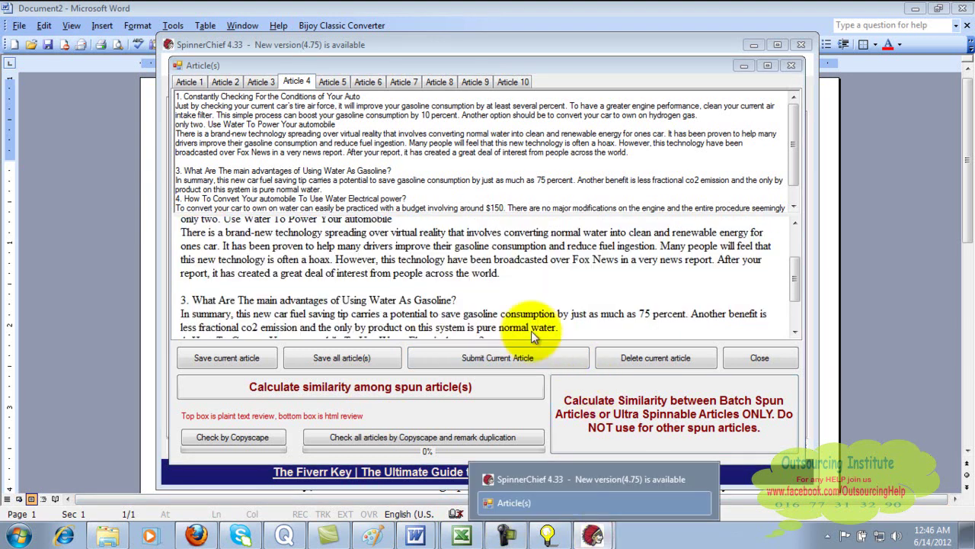
pyautogui.click(442, 278)
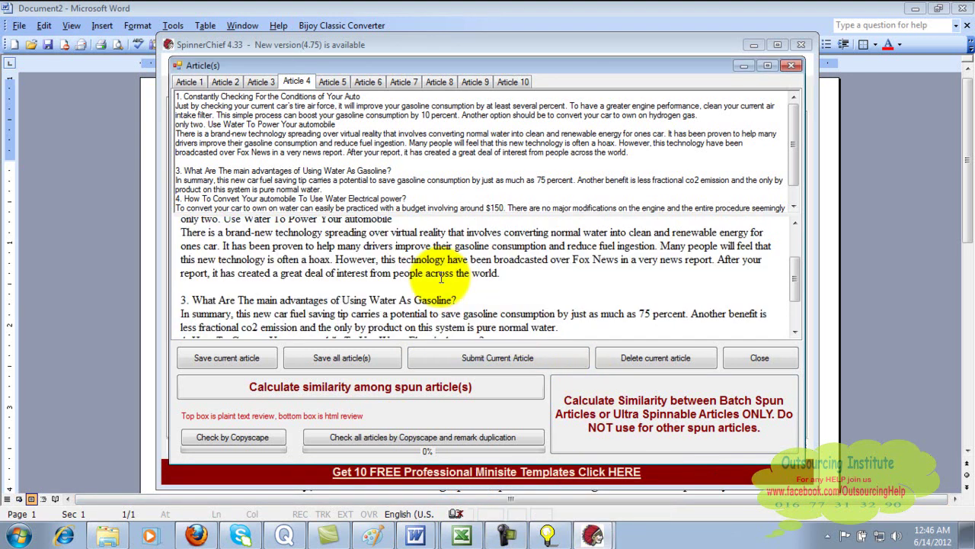
pyautogui.hotkey('ctrl', 'a')
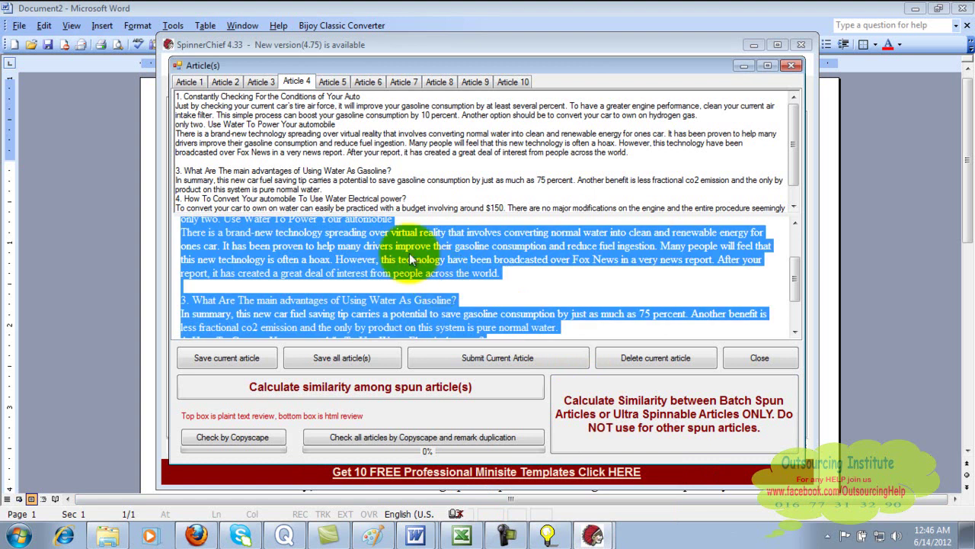
pyautogui.rightClick(411, 260)
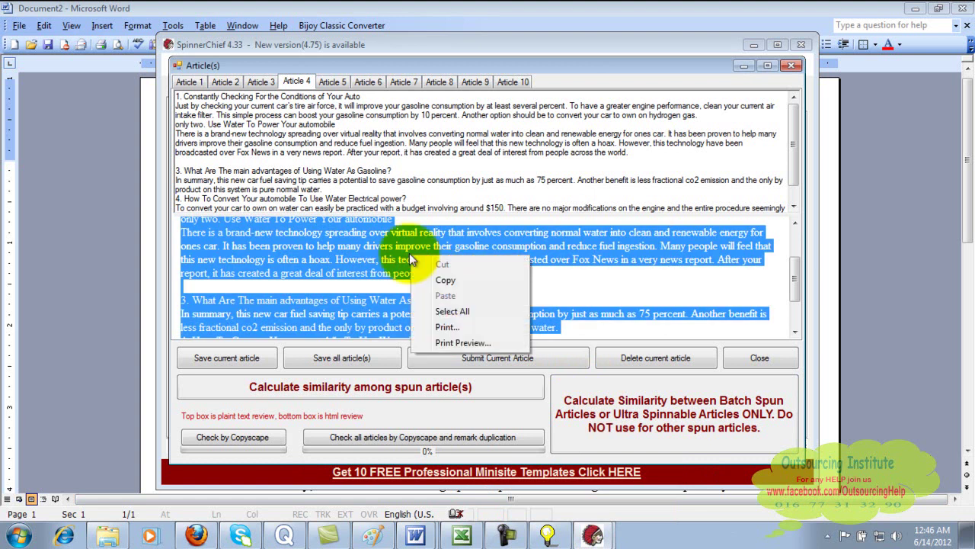
pyautogui.click(446, 281)
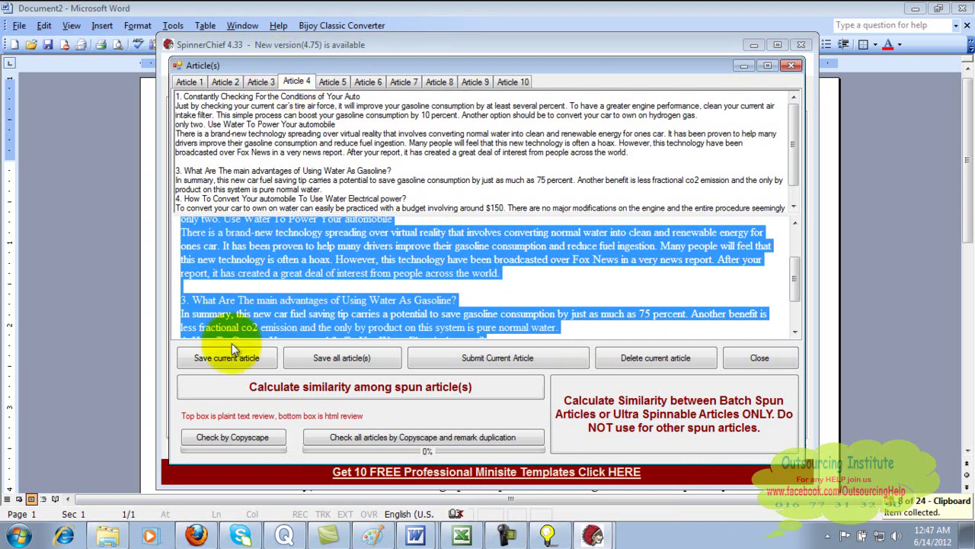
pyautogui.moveTo(214, 534)
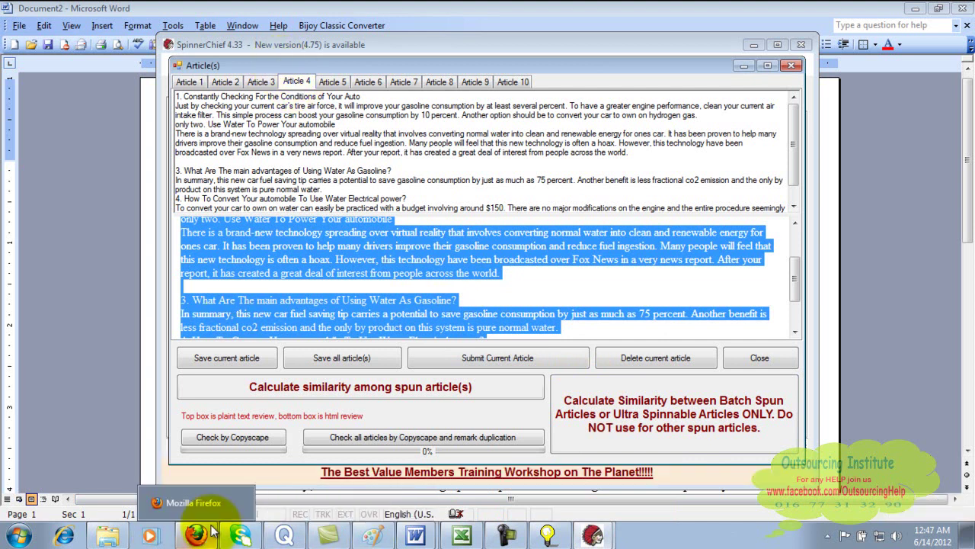
pyautogui.click(17, 535)
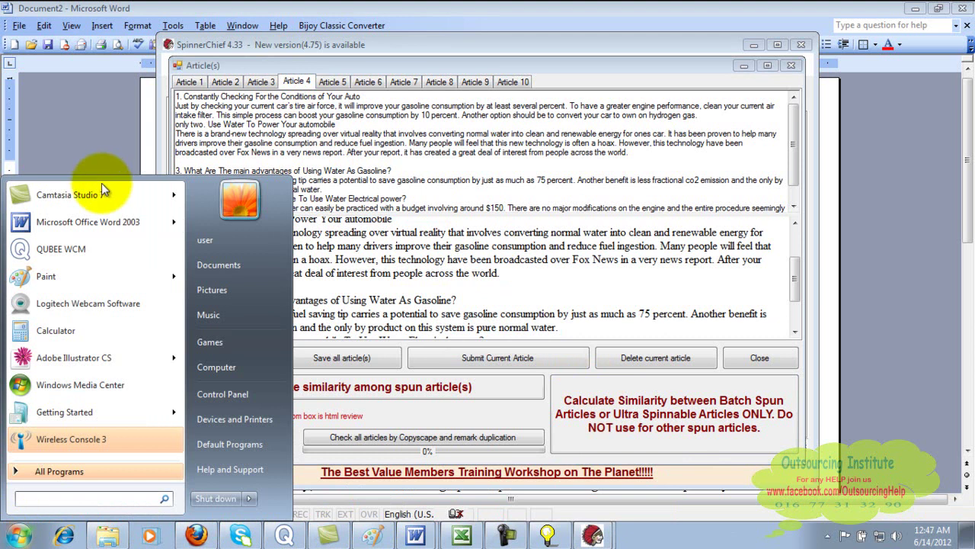
# - Paste Article 4 into a new blank Word document and save it as 'article 4'
pyautogui.click(91, 226)
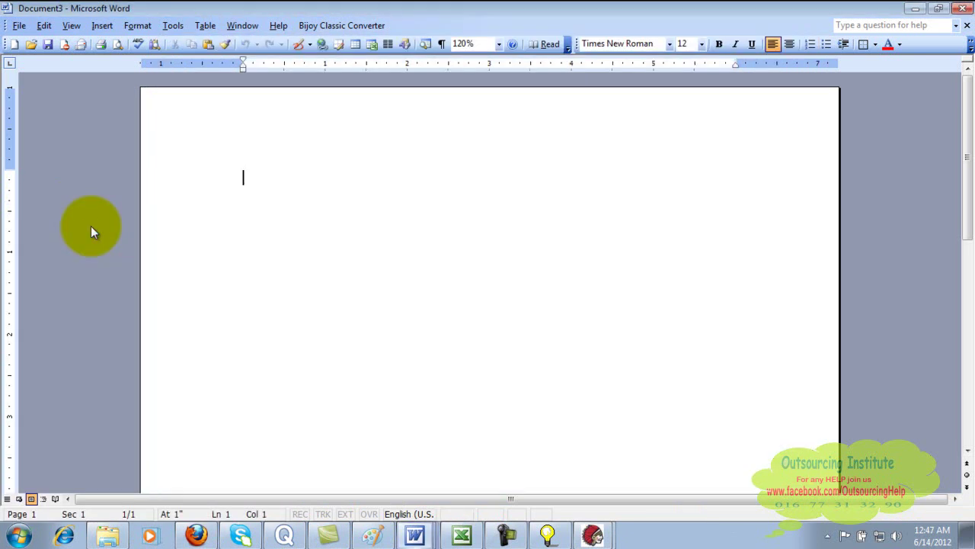
pyautogui.hotkey('ctrl', 'v')
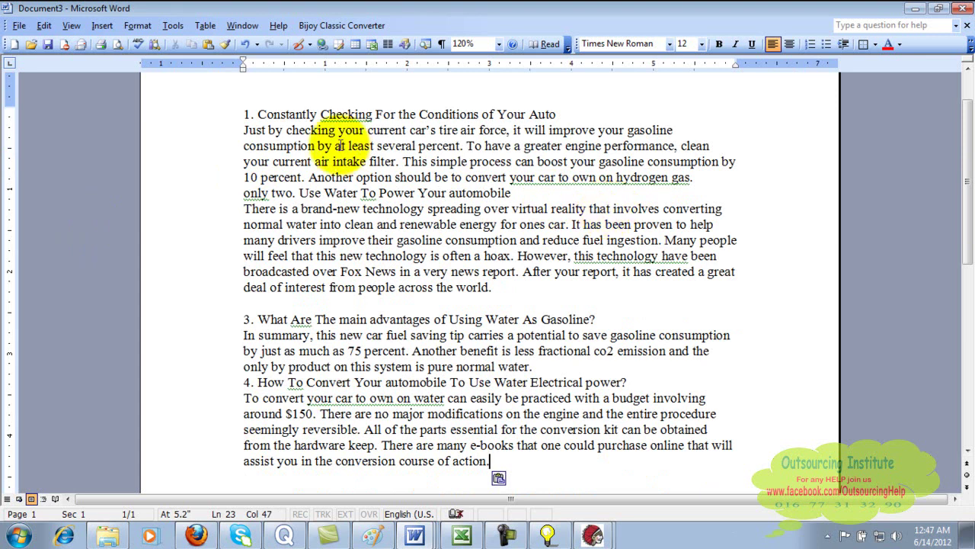
pyautogui.click(48, 45)
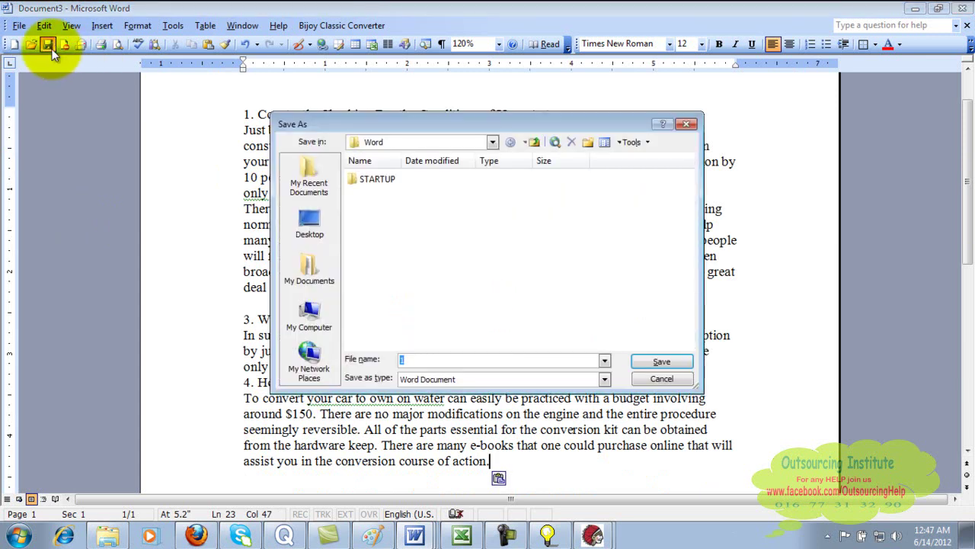
pyautogui.write('4')
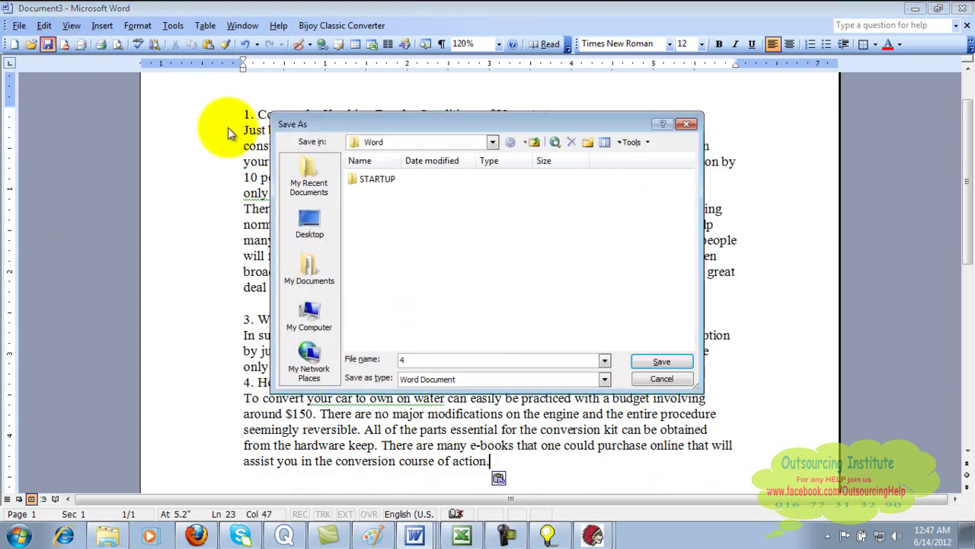
pyautogui.press('BackSpace')
pyautogui.write('arti')
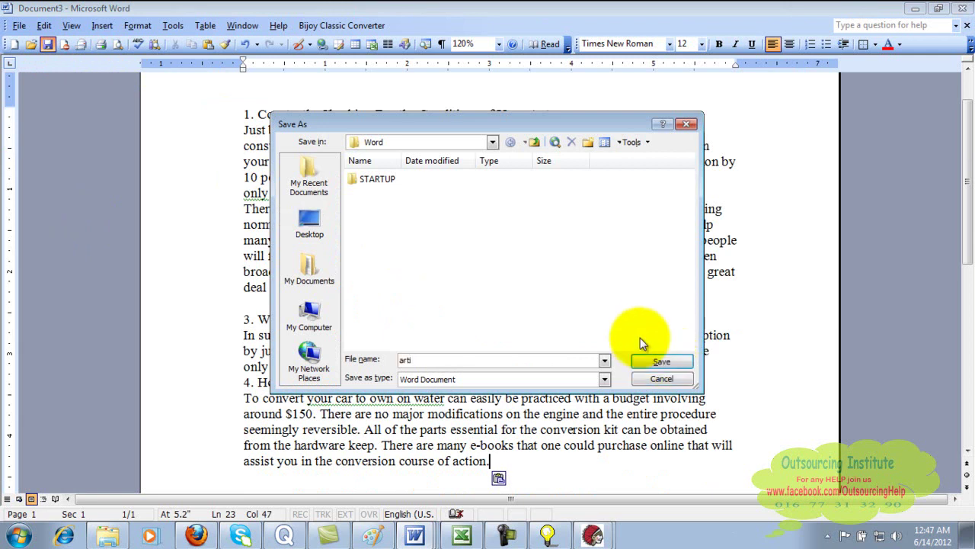
pyautogui.write('cle 4')
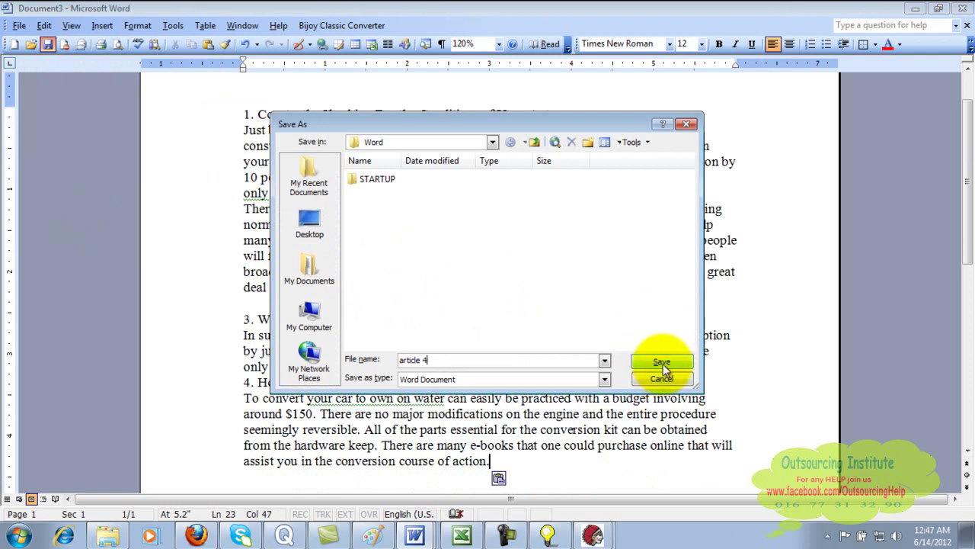
pyautogui.click(663, 364)
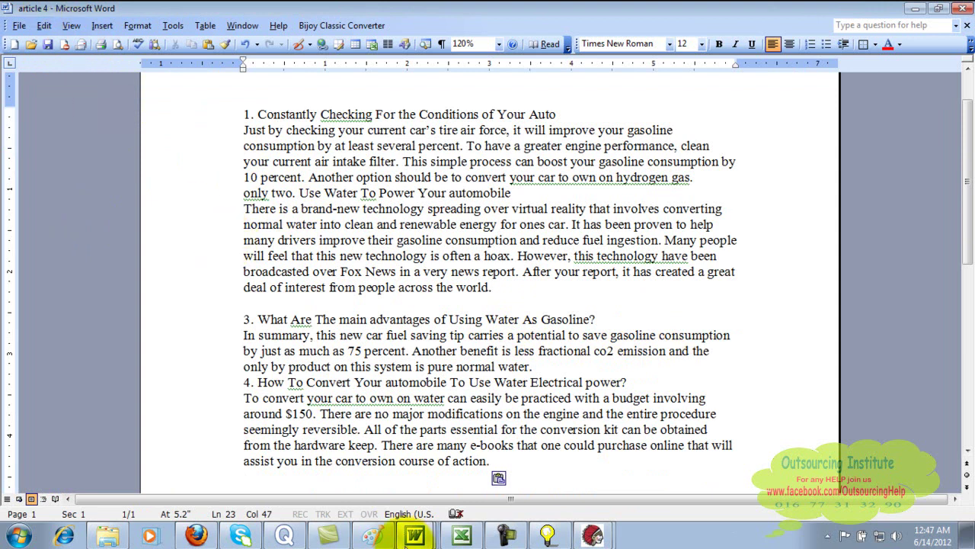
# - Bring SpinnerChief forward and show its Article(s) window of spun variants
pyautogui.moveTo(593, 538)
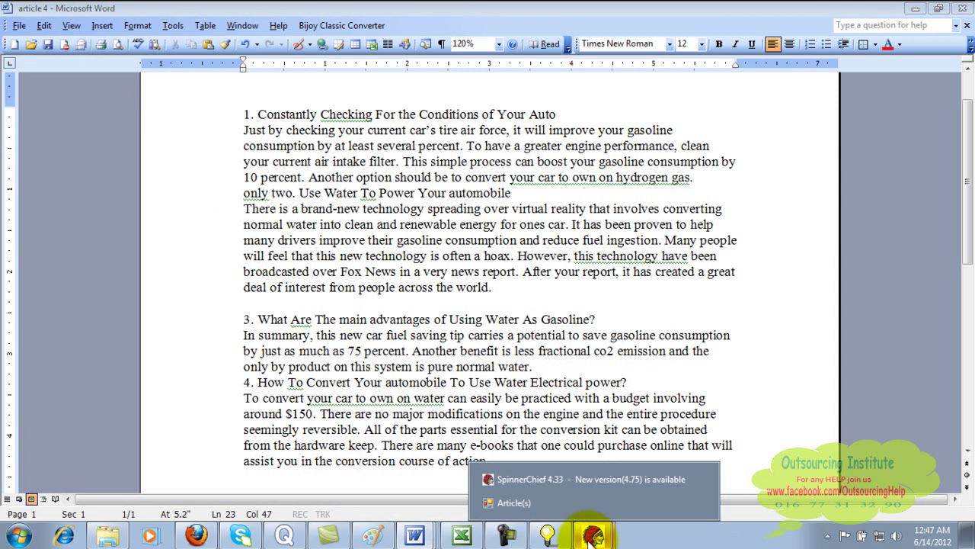
pyautogui.click(602, 482)
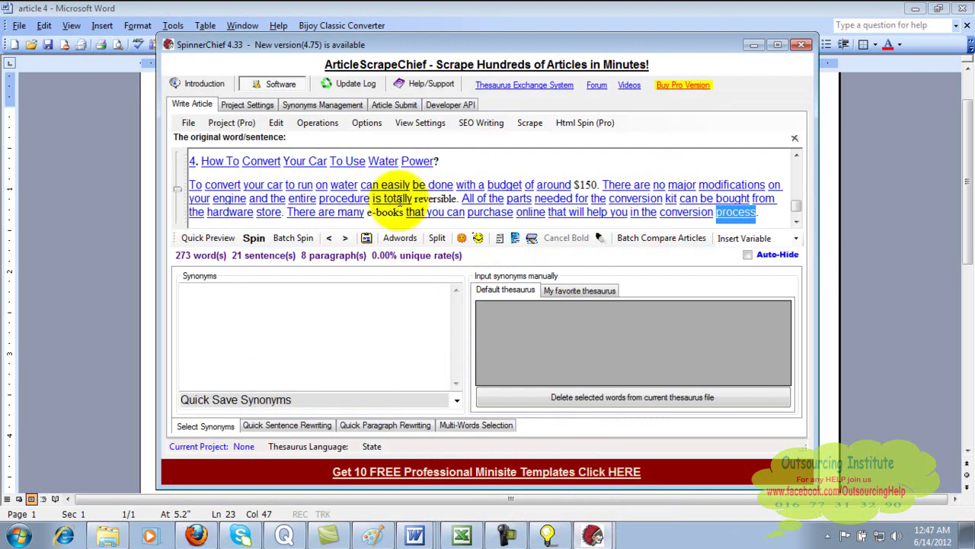
pyautogui.moveTo(593, 537)
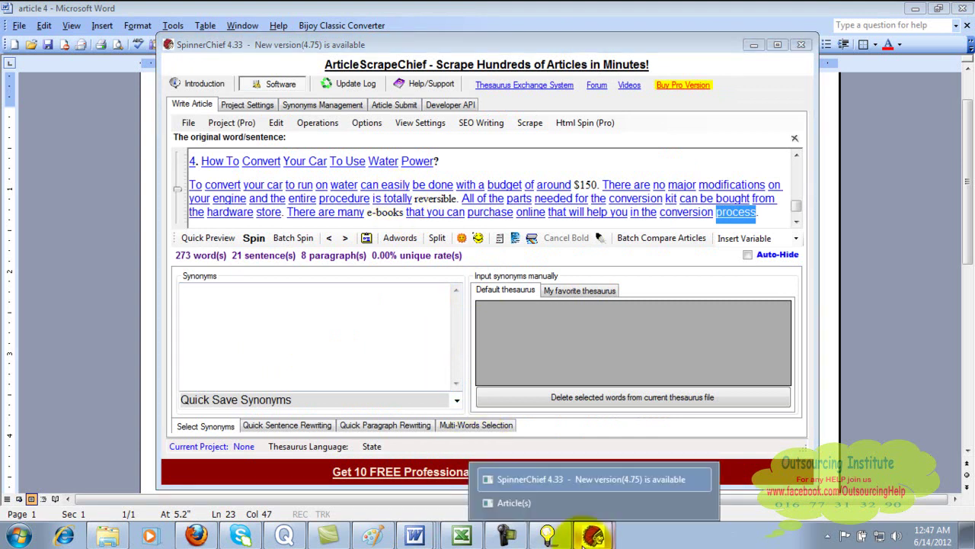
pyautogui.click(590, 506)
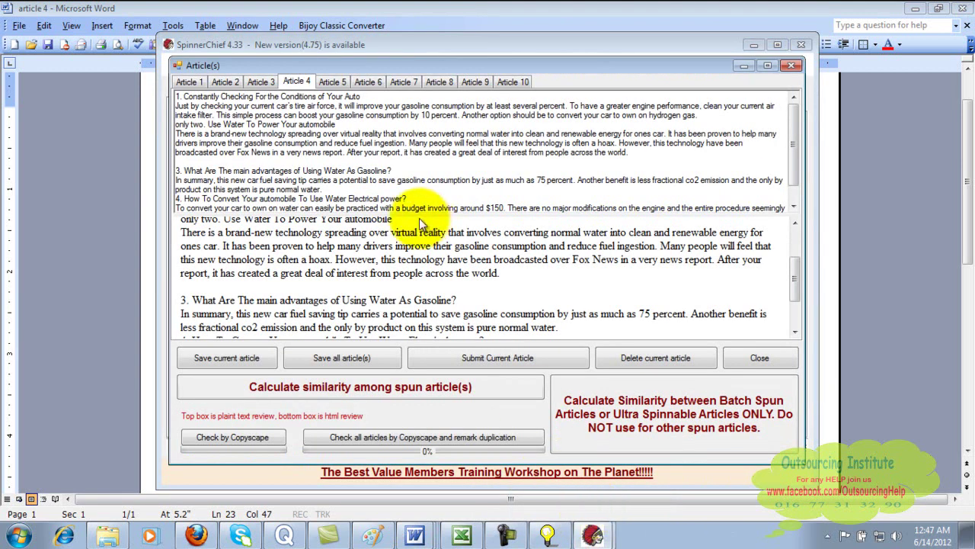
# - Select all of Article 9's text, then return to the article 4 Word document
pyautogui.click(404, 81)
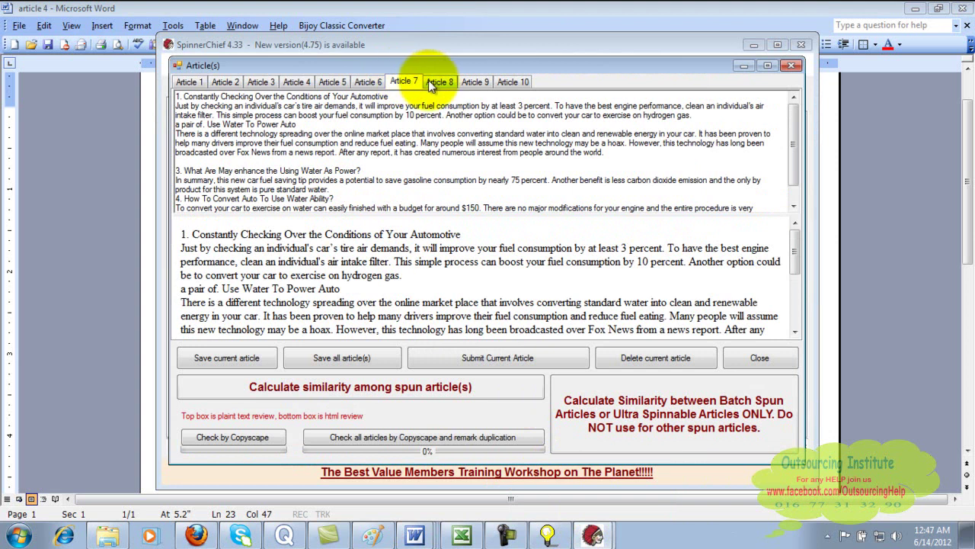
pyautogui.click(431, 83)
pyautogui.click(474, 81)
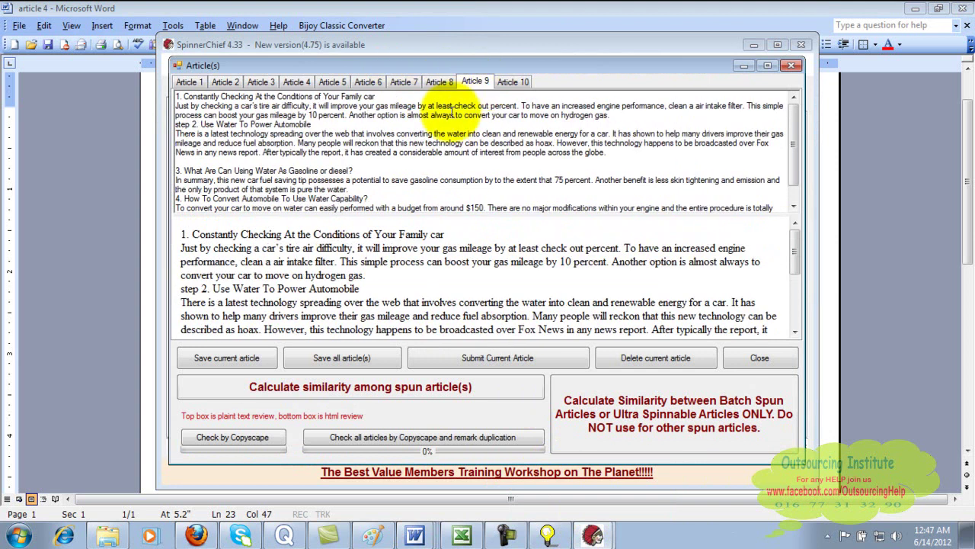
pyautogui.moveTo(181, 240); pyautogui.dragTo(372, 341)
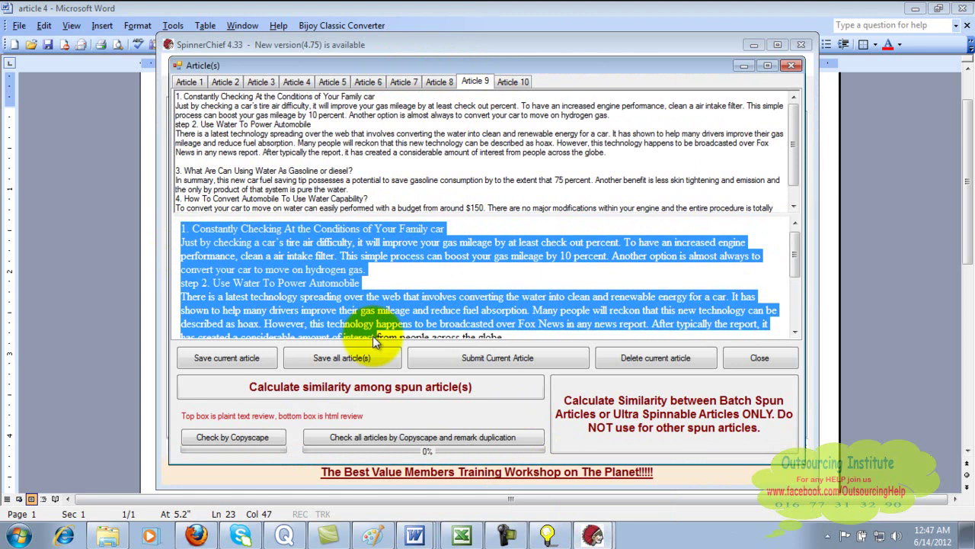
pyautogui.click(415, 537)
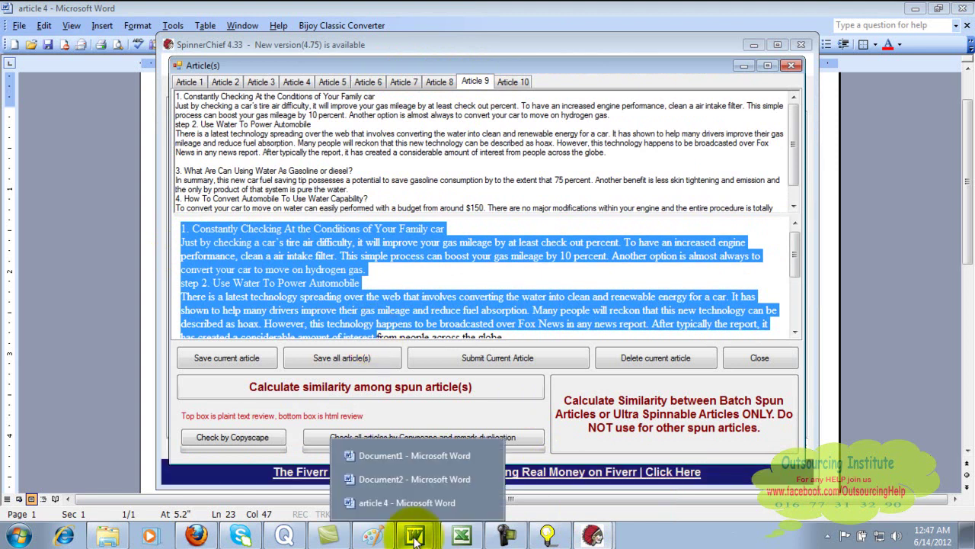
pyautogui.click(427, 502)
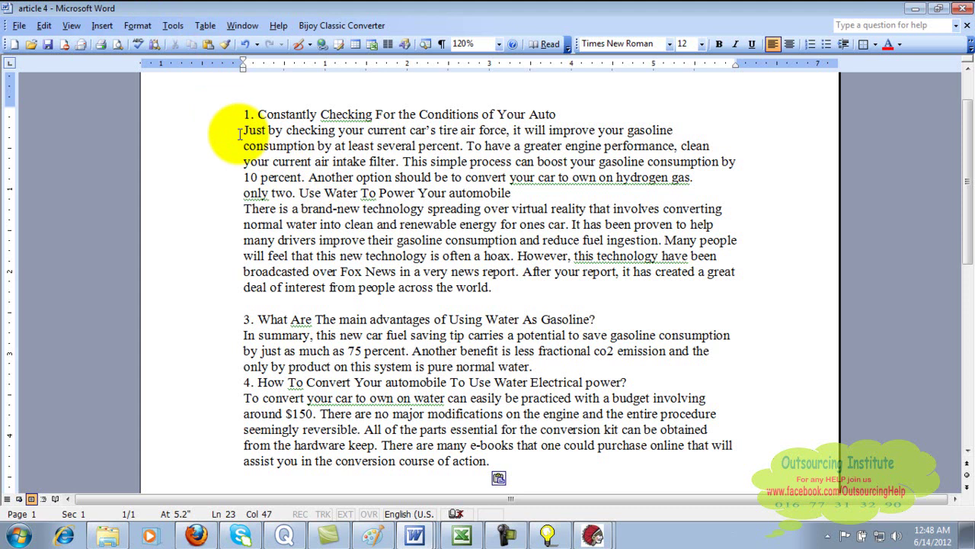
# - Minimize article 4, Document2 and the other Word window, deselect Article 9, and close the Article(s) window
pyautogui.click(915, 9)
pyautogui.click(915, 8)
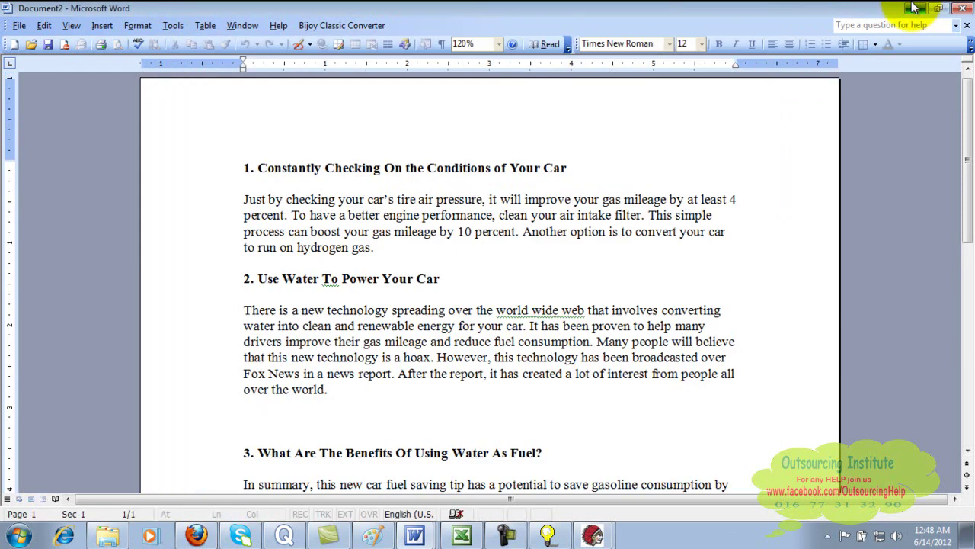
pyautogui.click(915, 8)
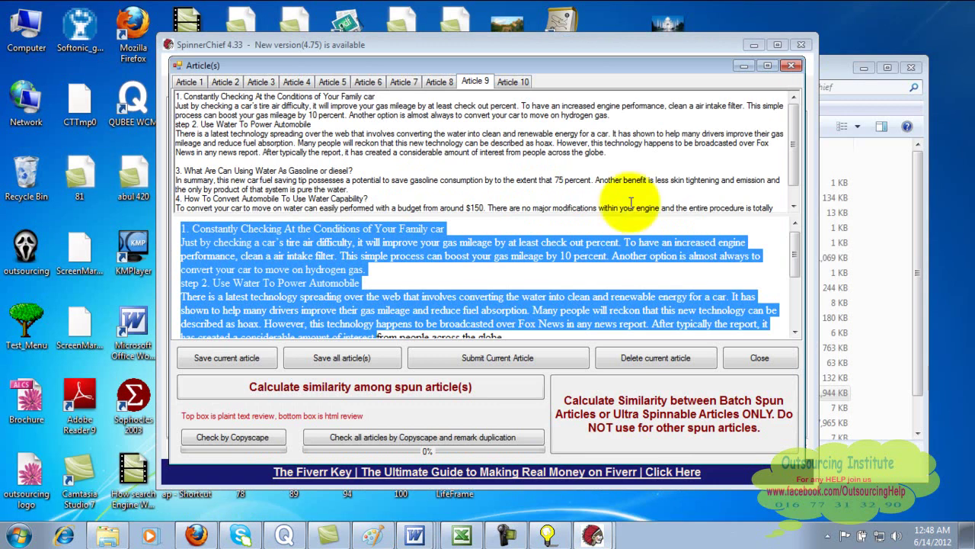
pyautogui.click(602, 222)
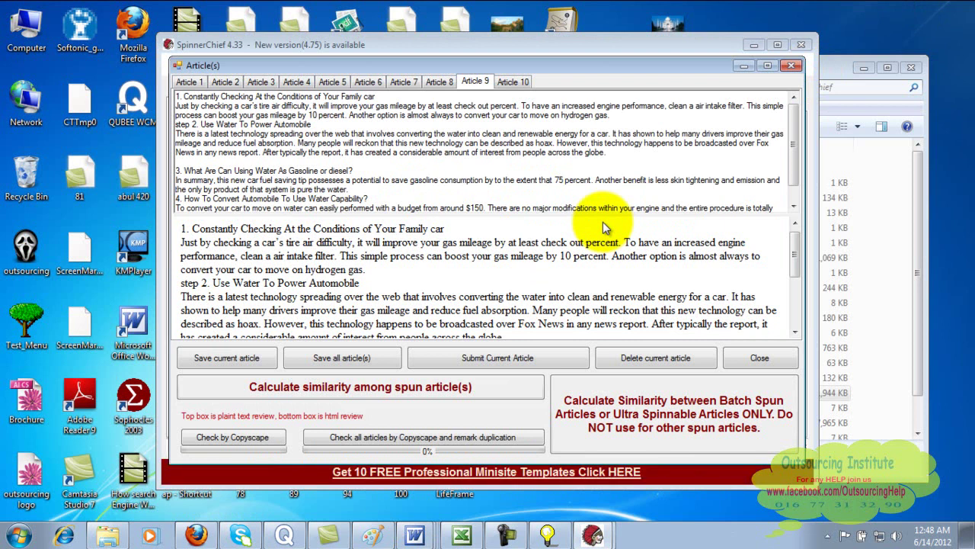
pyautogui.click(793, 68)
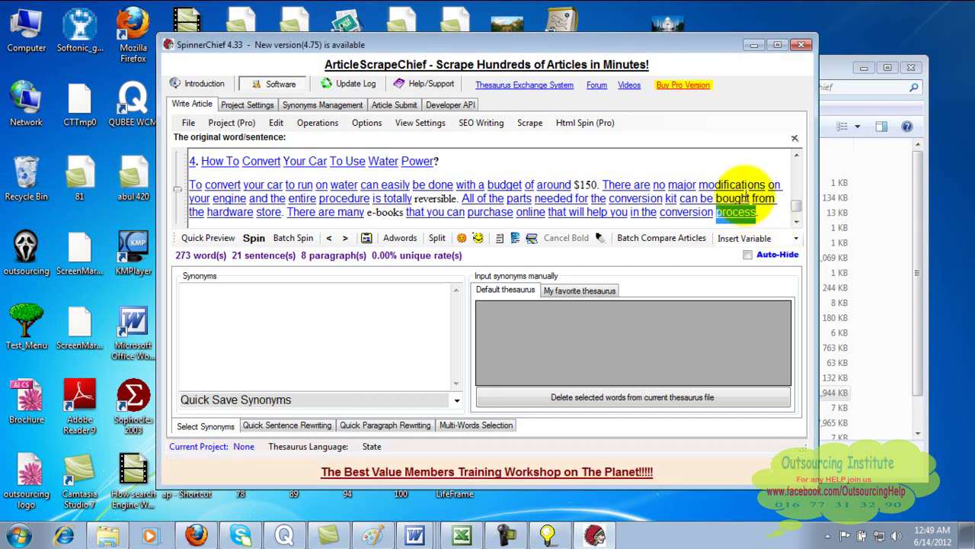
pyautogui.click(732, 175)
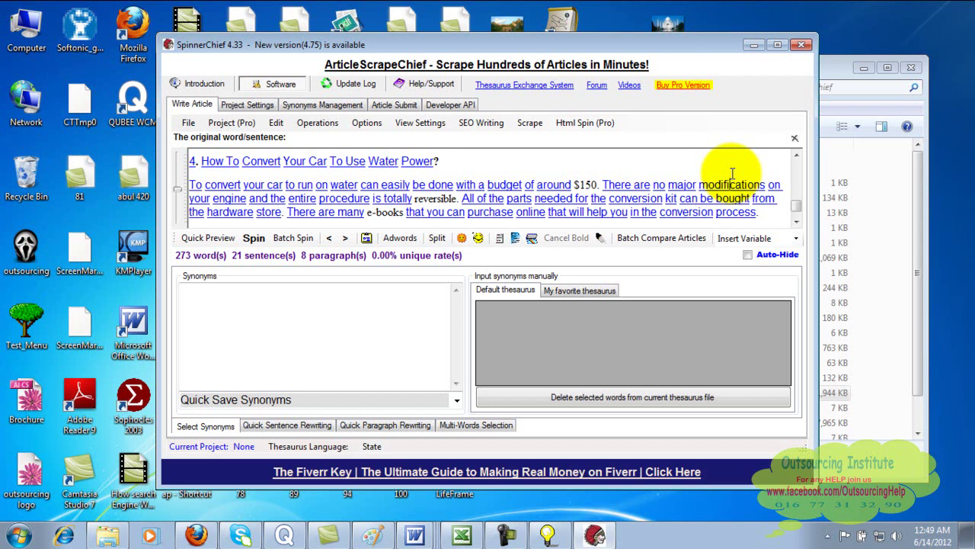
pyautogui.click(17, 537)
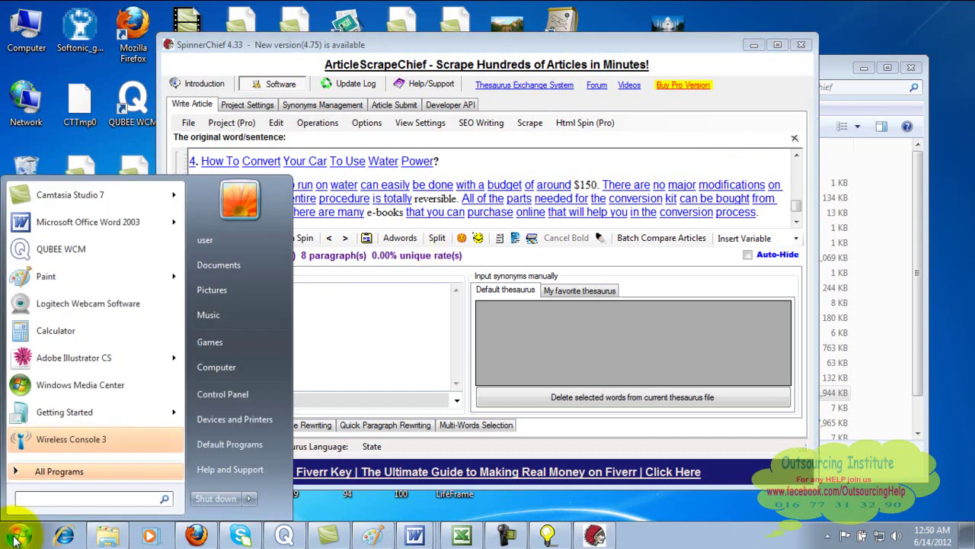
pyautogui.write('firewall')
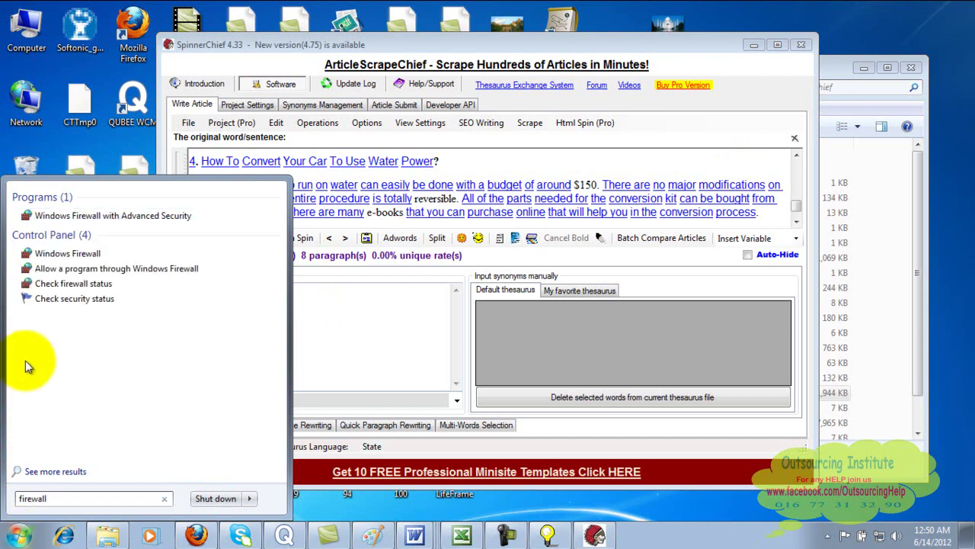
pyautogui.click(81, 258)
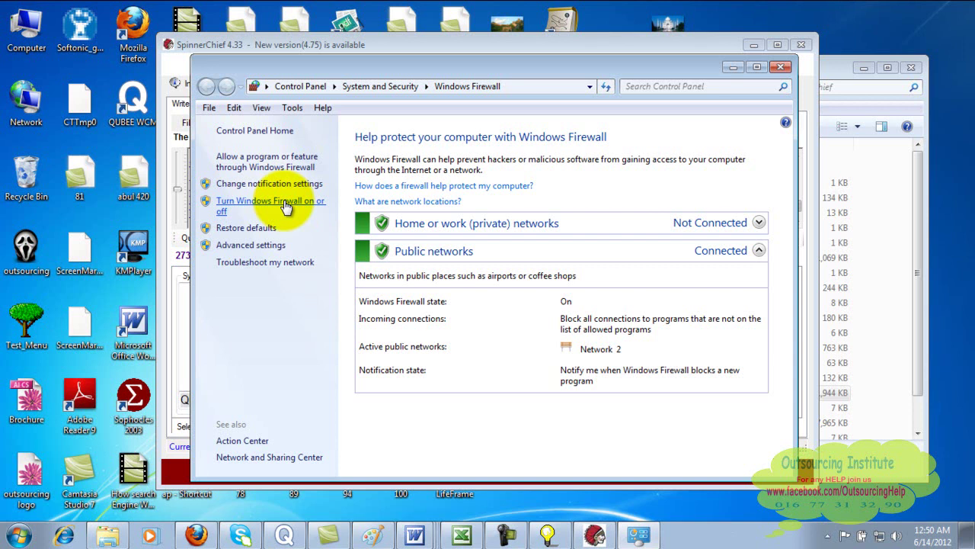
pyautogui.click(782, 68)
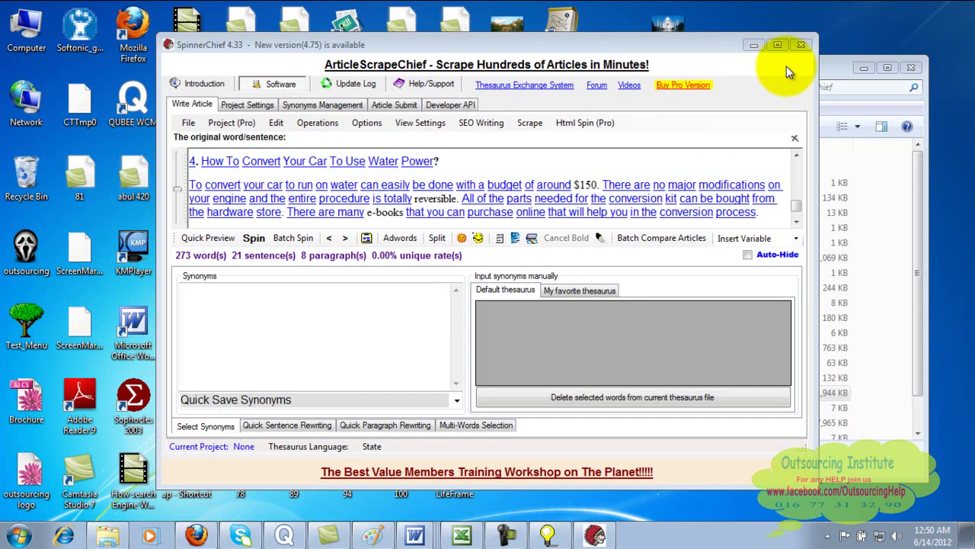
# - Minimize SpinnerChief, open Downloads in Explorer, and show the context menu for afw-002
pyautogui.click(754, 45)
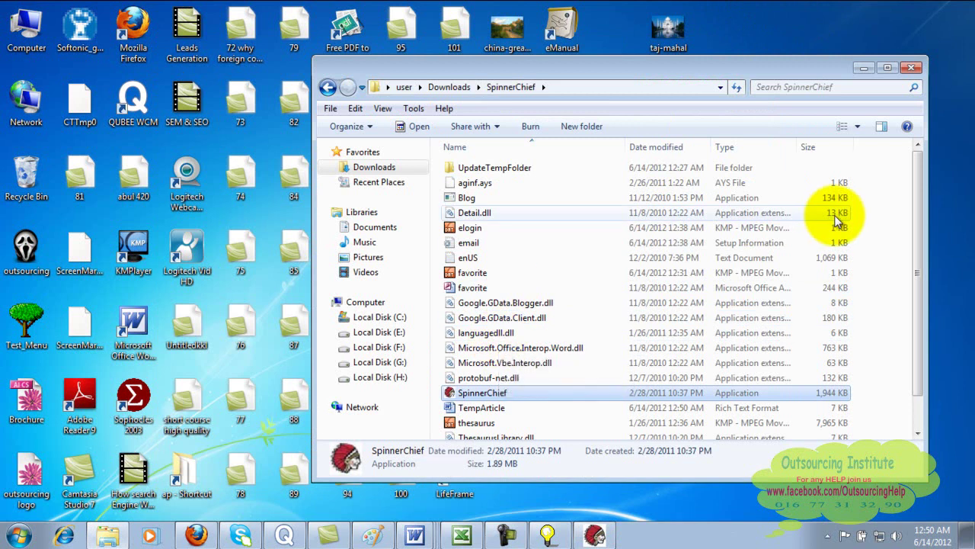
pyautogui.moveTo(918, 202)
pyautogui.mouseDown()
pyautogui.moveTo(918, 291)
pyautogui.moveTo(915, 199)
pyautogui.mouseUp()
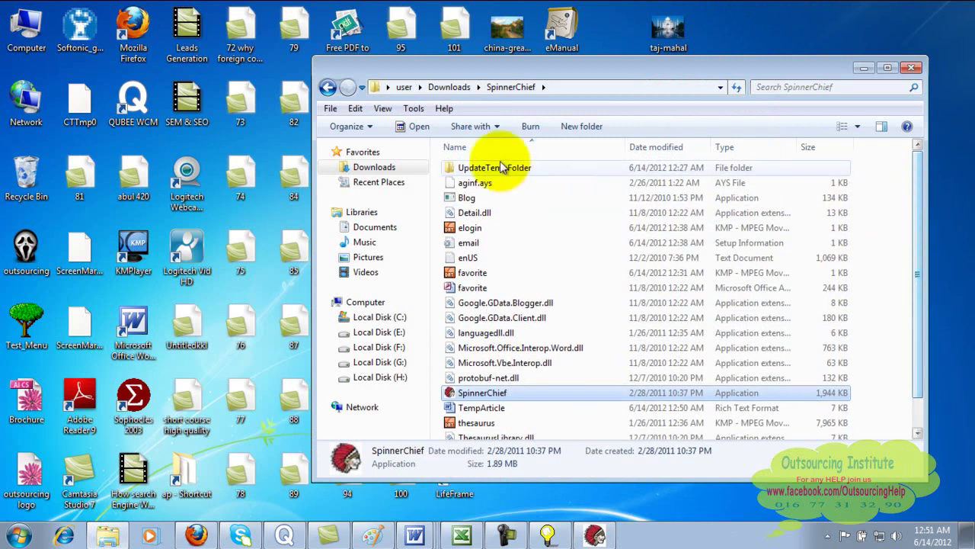
pyautogui.click(371, 172)
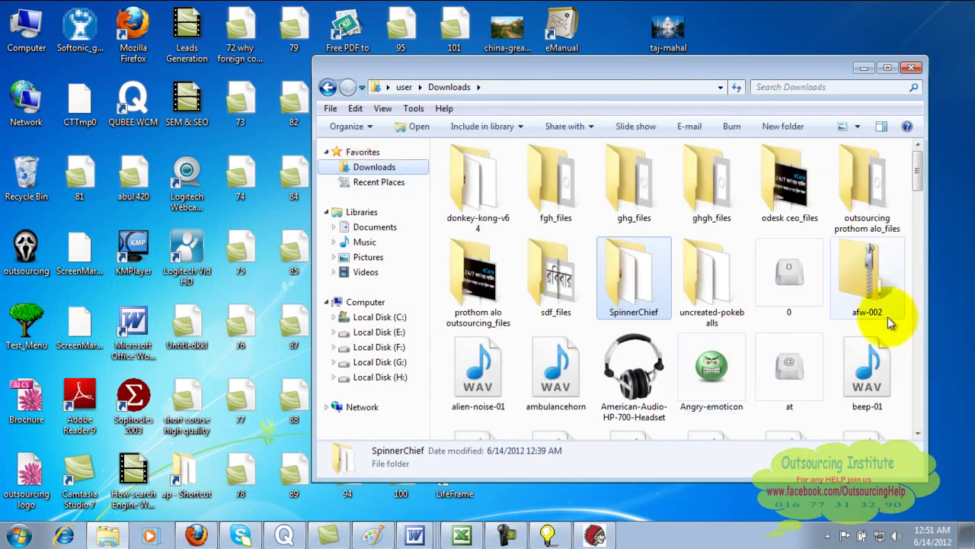
pyautogui.click(854, 271)
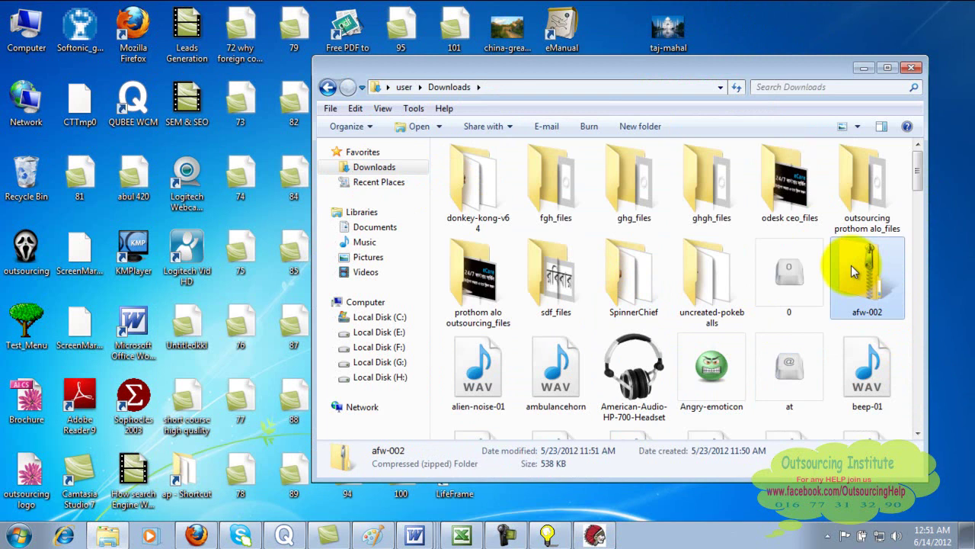
pyautogui.rightClick(851, 266)
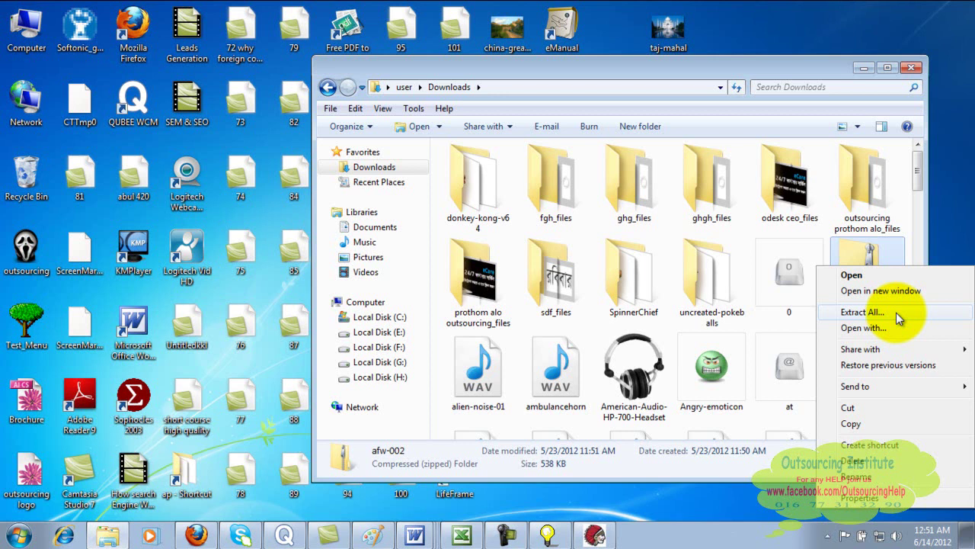
# - Handwrite 'WinZip' to the right of the Article collection list in Paint
pyautogui.click(385, 536)
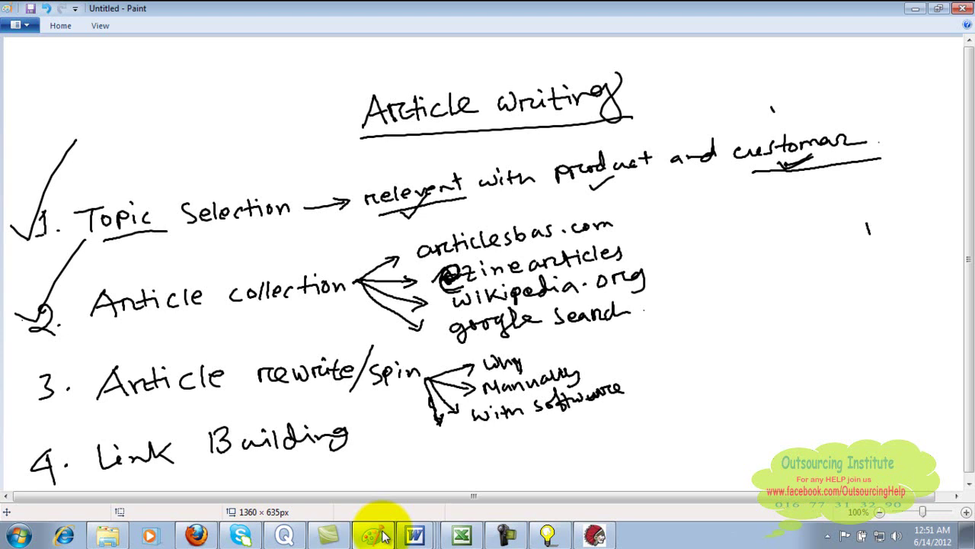
pyautogui.moveTo(855, 284); pyautogui.dragTo(876, 289)
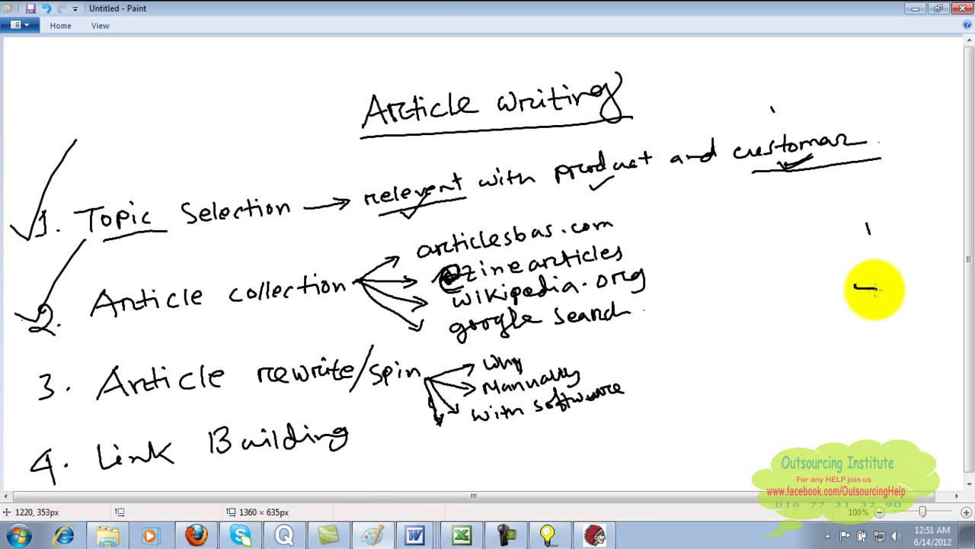
pyautogui.moveTo(812, 329)
pyautogui.mouseDown()
pyautogui.moveTo(829, 329)
pyautogui.moveTo(834, 312)
pyautogui.moveTo(853, 329)
pyautogui.moveTo(854, 301)
pyautogui.moveTo(882, 306)
pyautogui.moveTo(881, 320)
pyautogui.moveTo(860, 319)
pyautogui.mouseUp()
# - Draw a box around the handwritten WinZip note
pyautogui.moveTo(770, 304)
pyautogui.mouseDown()
pyautogui.moveTo(770, 336)
pyautogui.moveTo(895, 336)
pyautogui.mouseUp()
pyautogui.moveTo(886, 293); pyautogui.dragTo(883, 332)
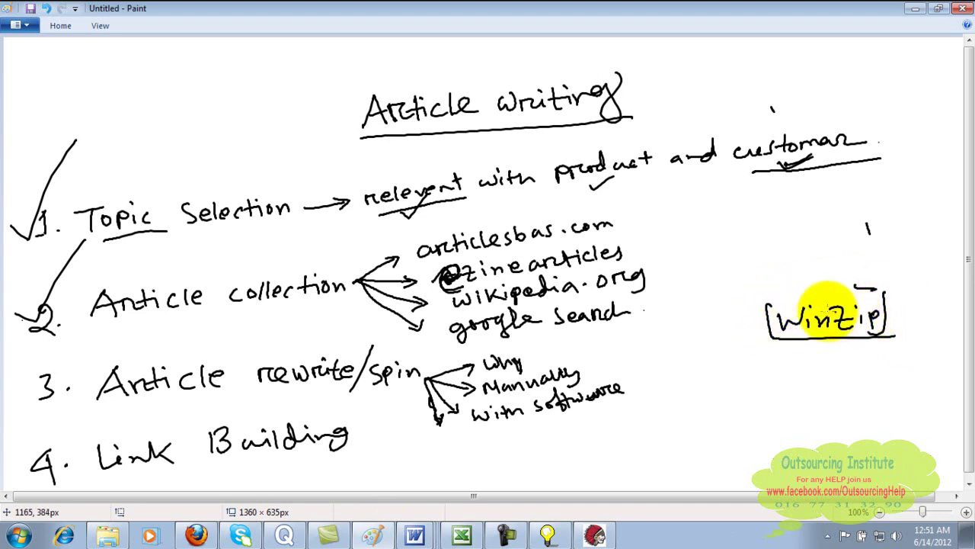
pyautogui.moveTo(766, 305); pyautogui.dragTo(884, 302)
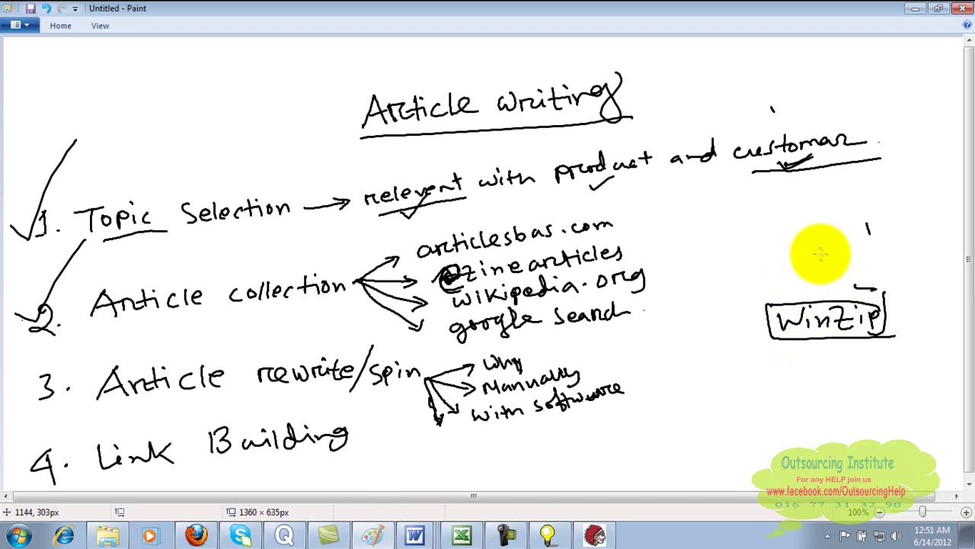